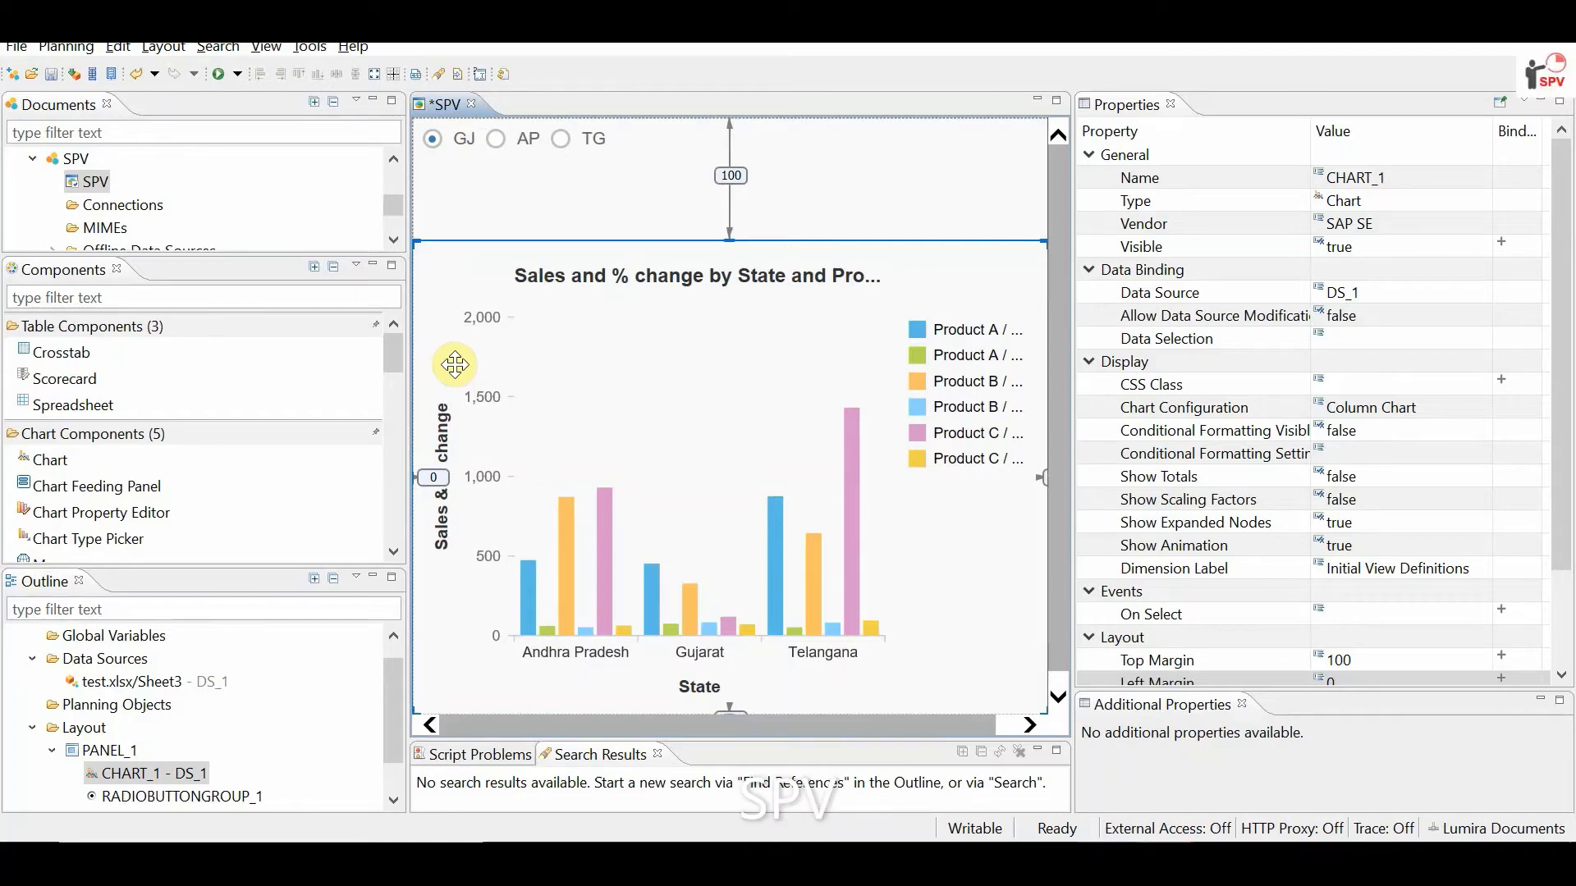
Run the SPV dashboard locally so the sales by state chart opens in the browser.
left_click(220, 73)
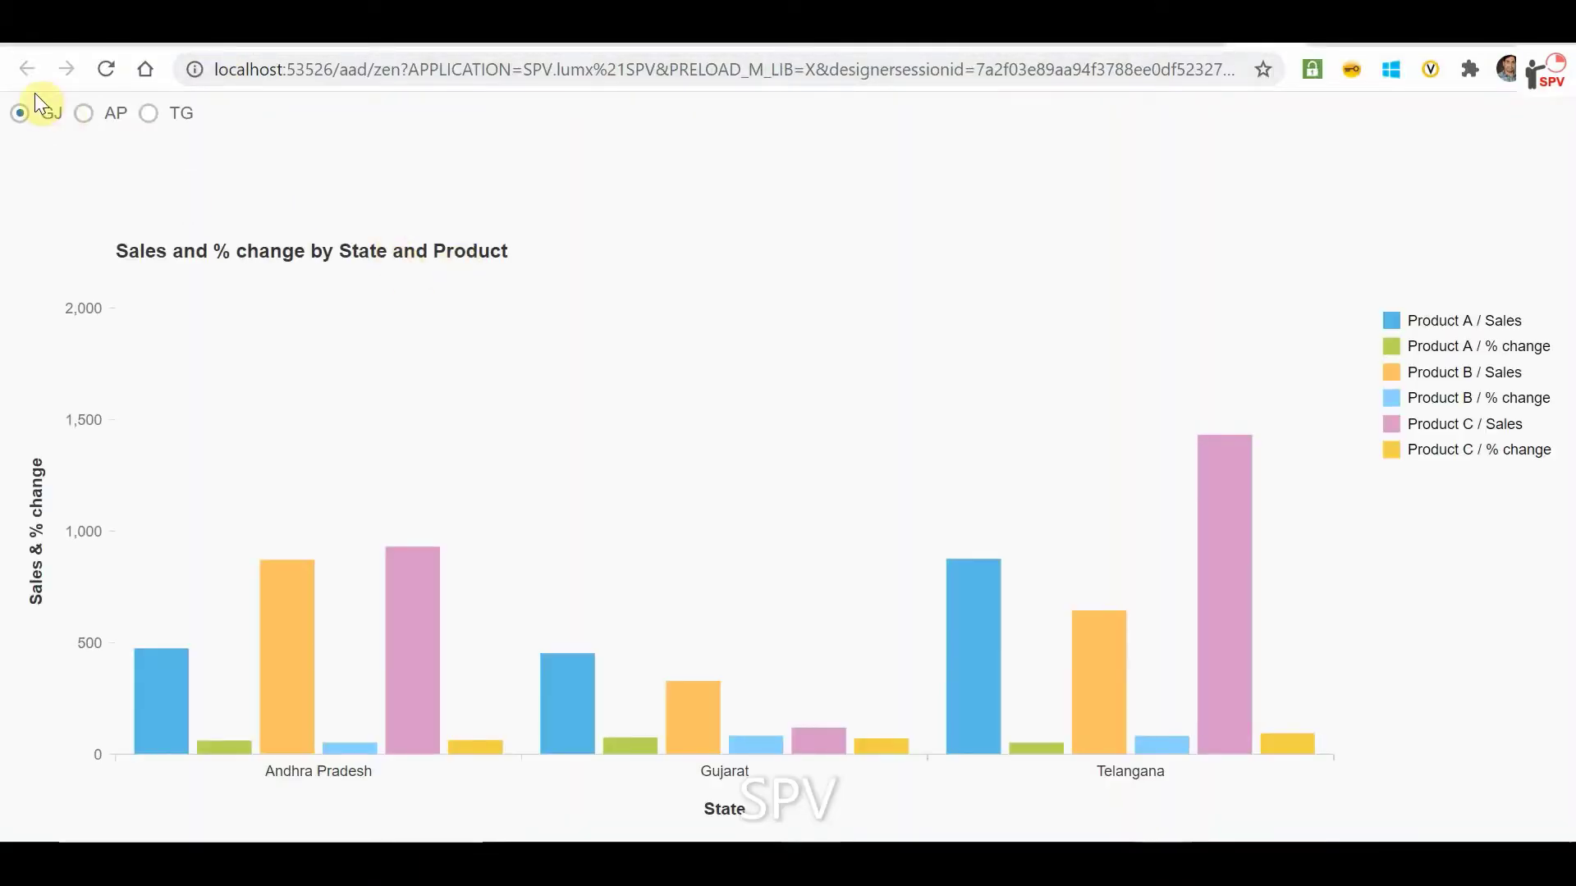
Filter the running app's chart to AP, then TG, and switch back to the designer.
left_click(87, 114)
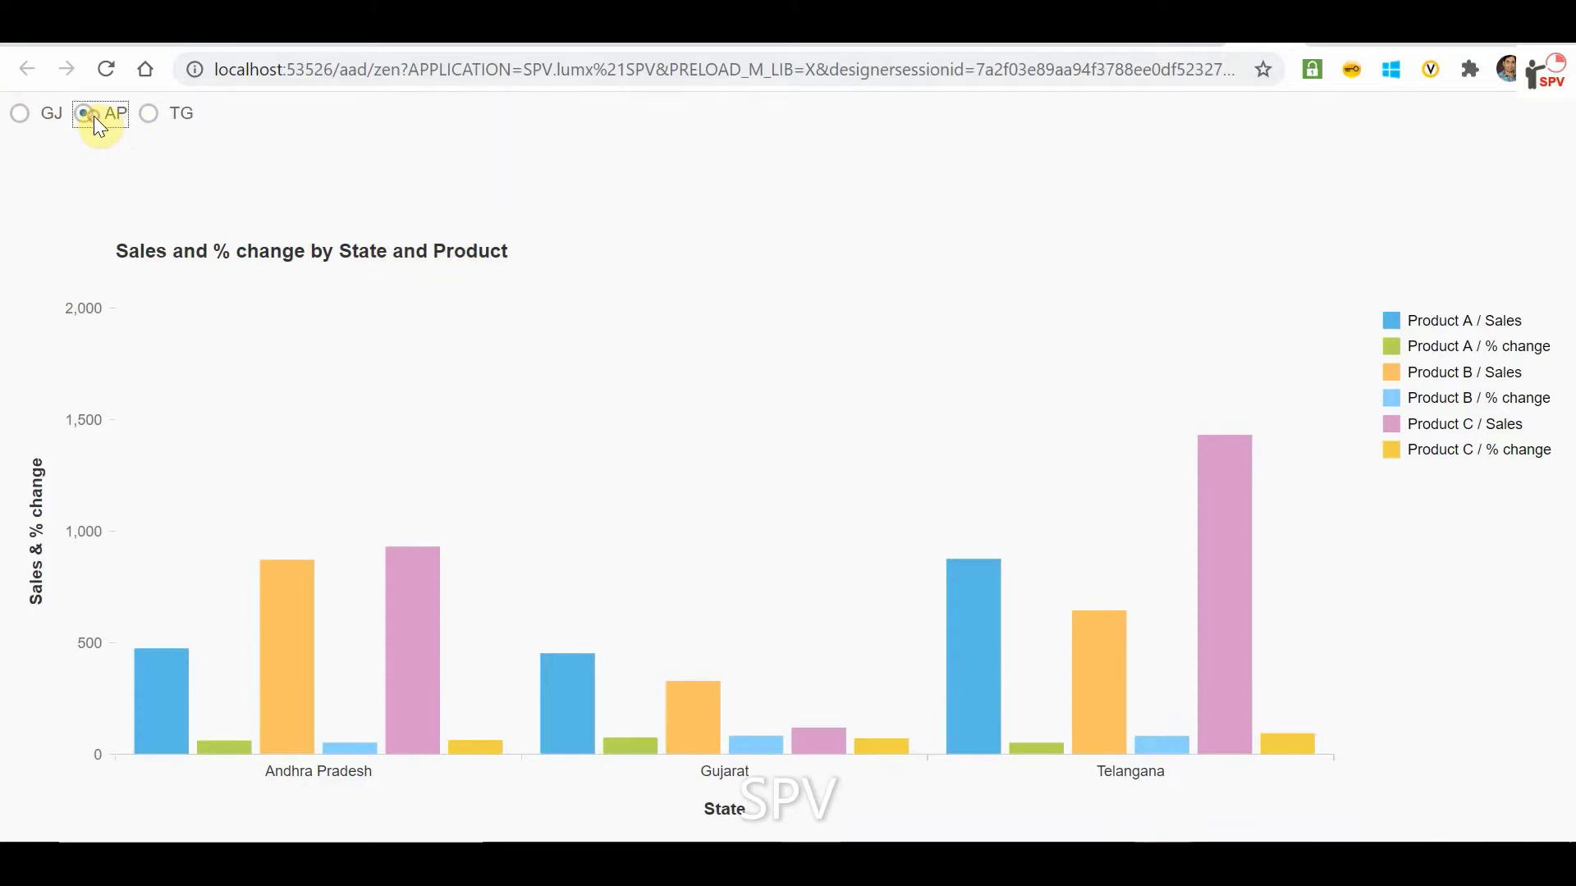
left_click(148, 113)
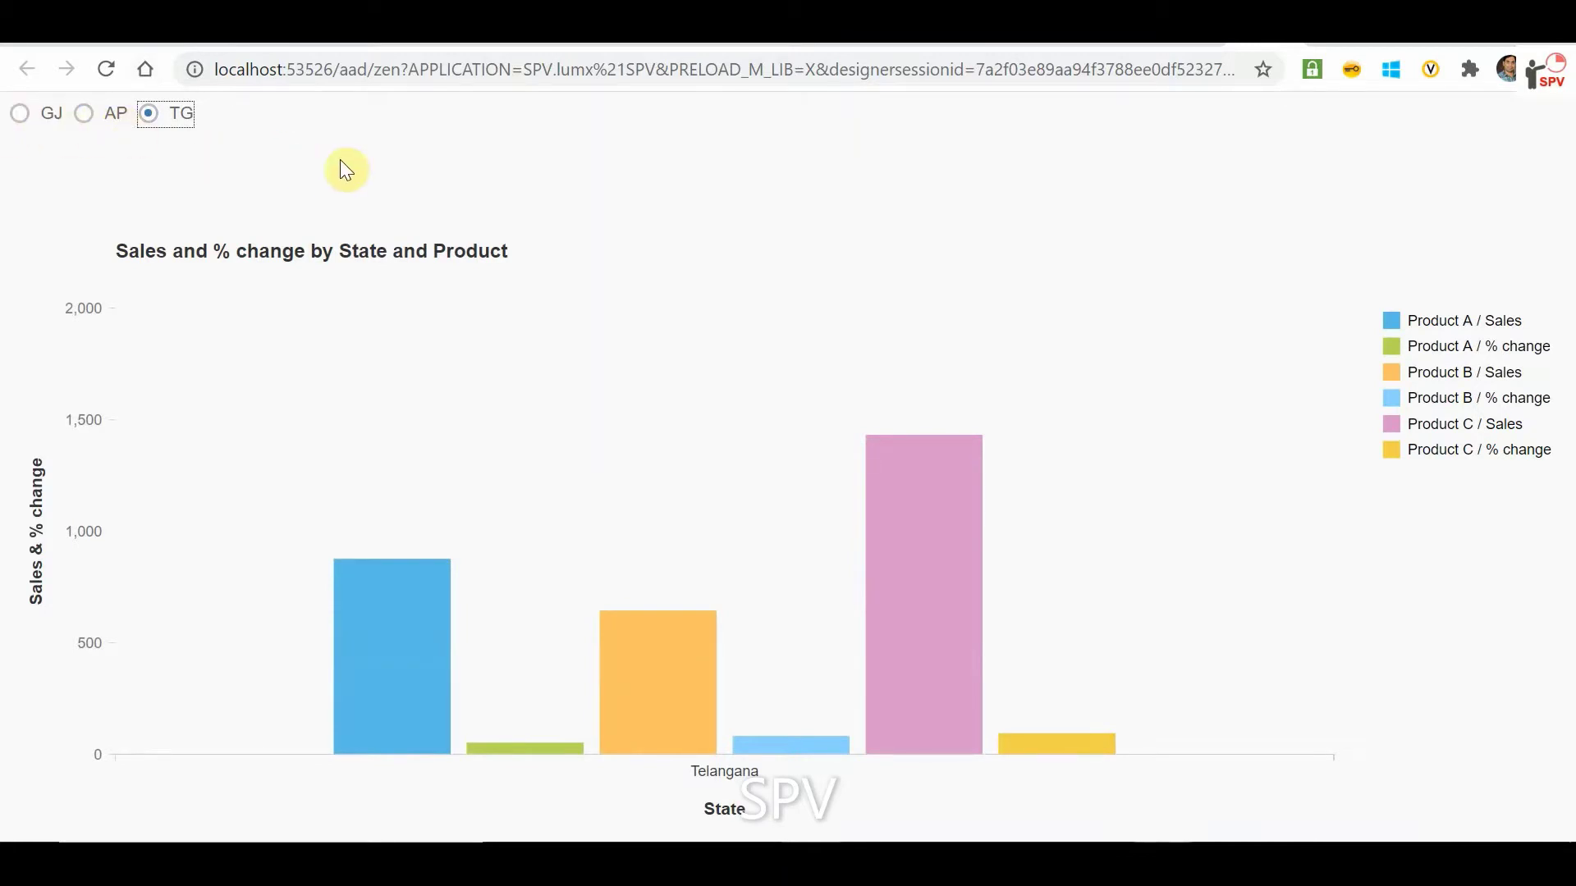
key("alt+Tab")
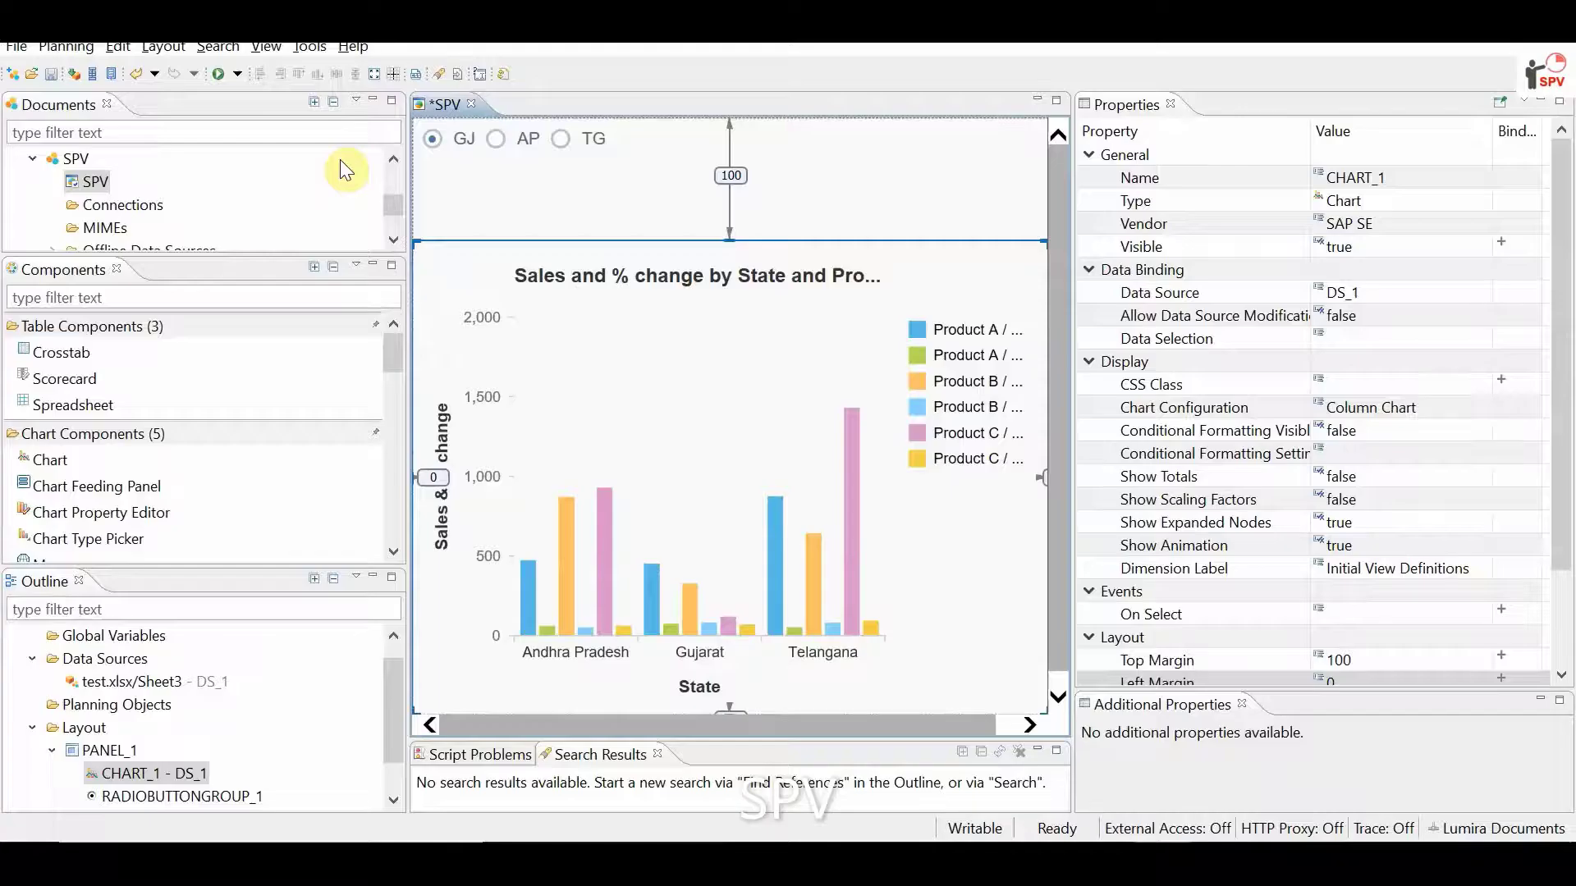
Filter components by 'chec', then place a Checkbox and a Checkbox Group beside the state radio buttons.
left_click(131, 298)
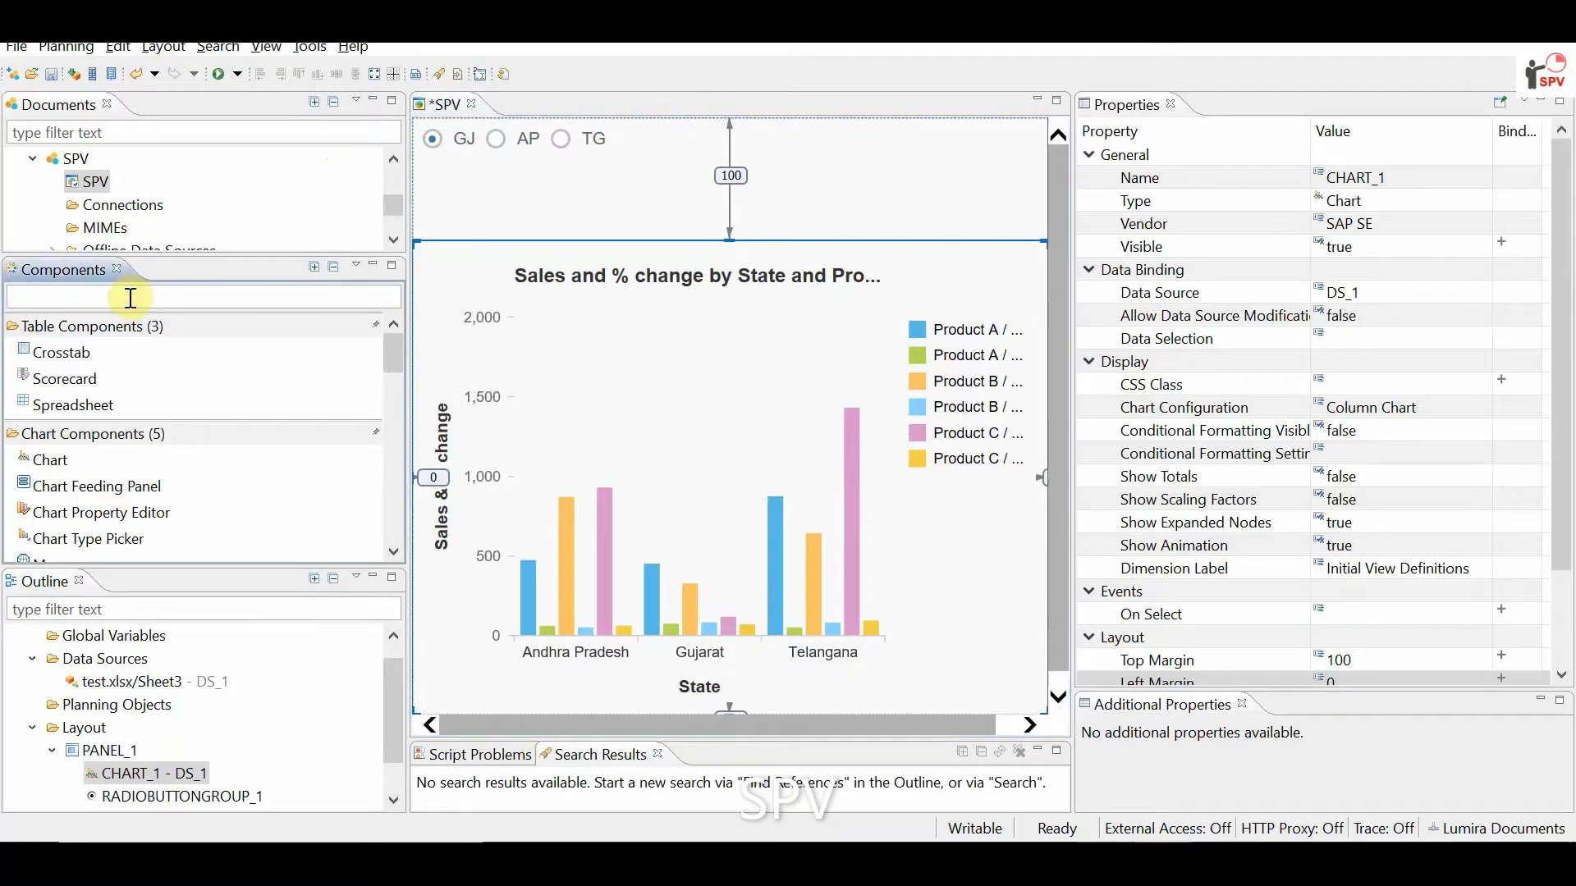
type("chec")
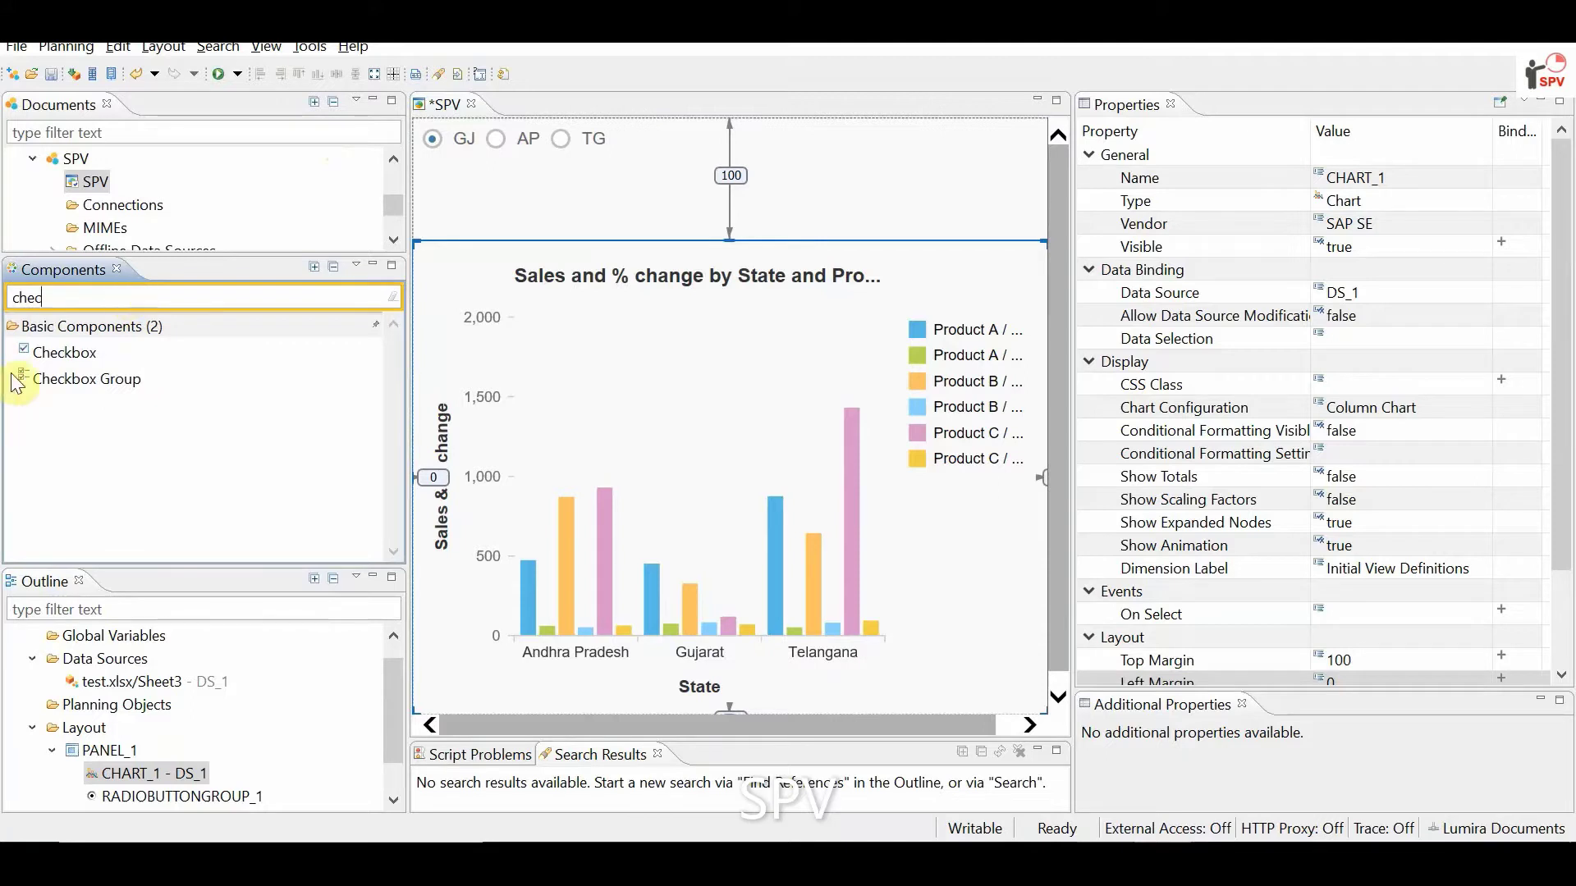
mouse_move(70, 364)
left_mouse_down()
mouse_move(712, 151)
mouse_move(670, 145)
left_mouse_up()
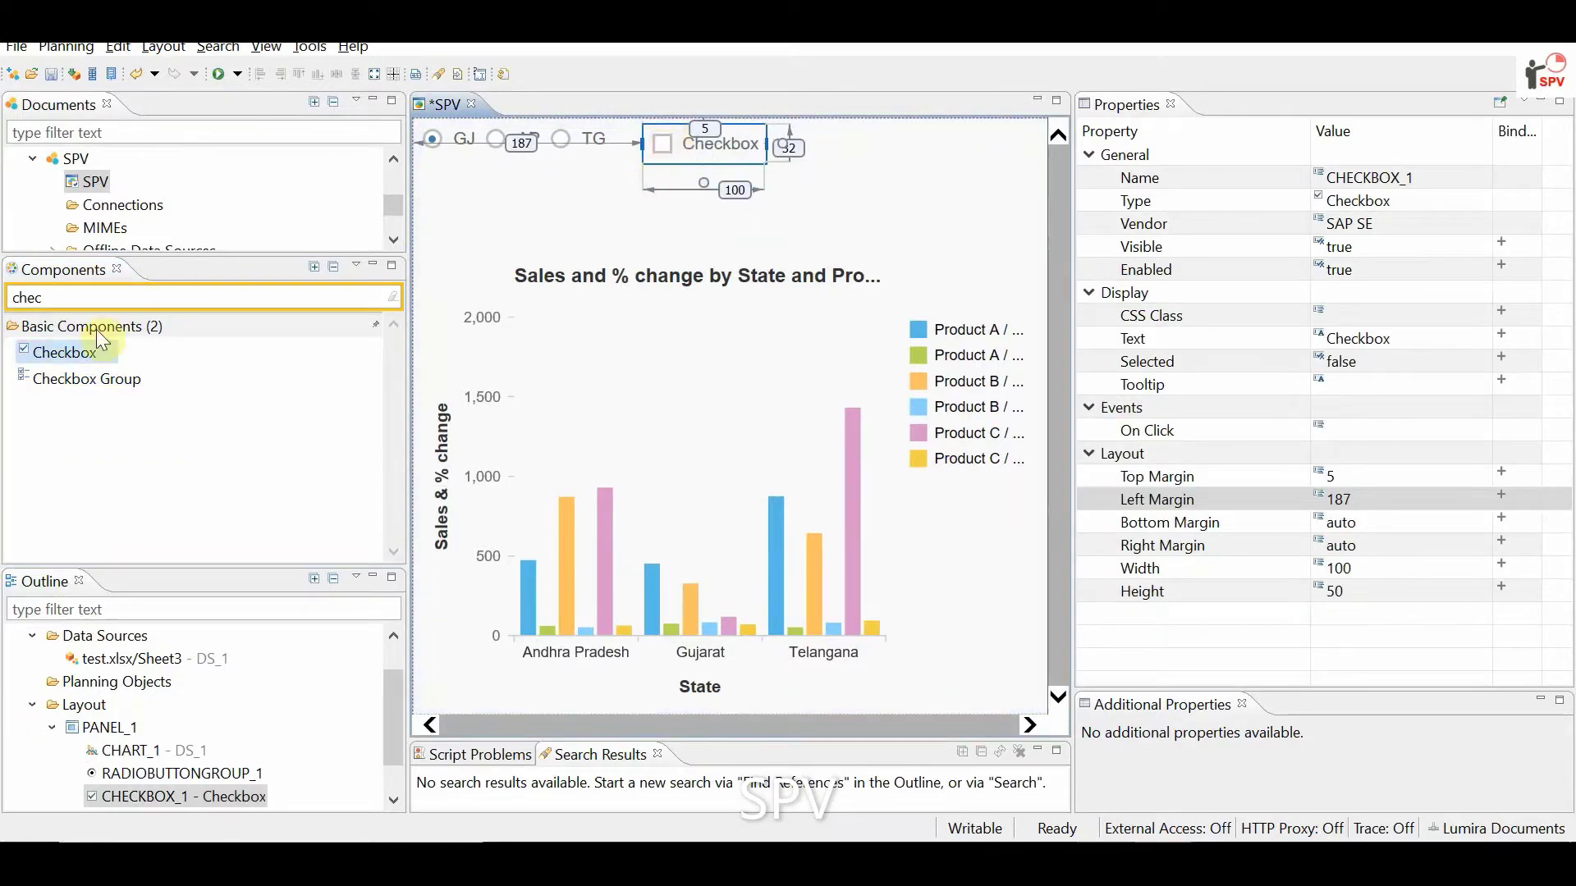
left_click_drag(61, 379, 832, 160)
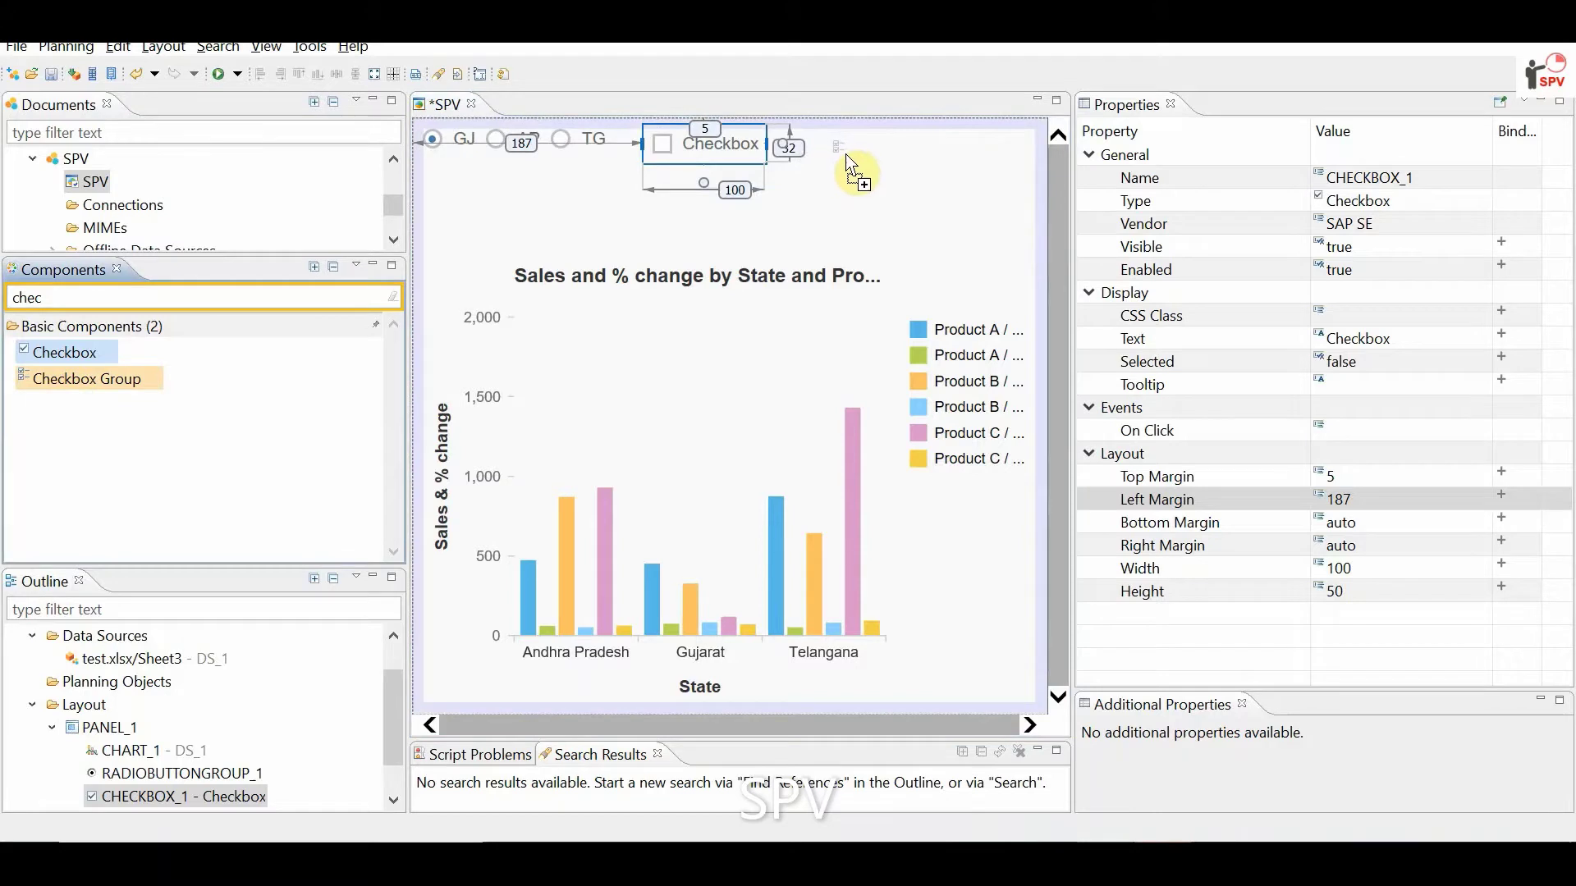
left_click_drag(832, 161, 862, 159)
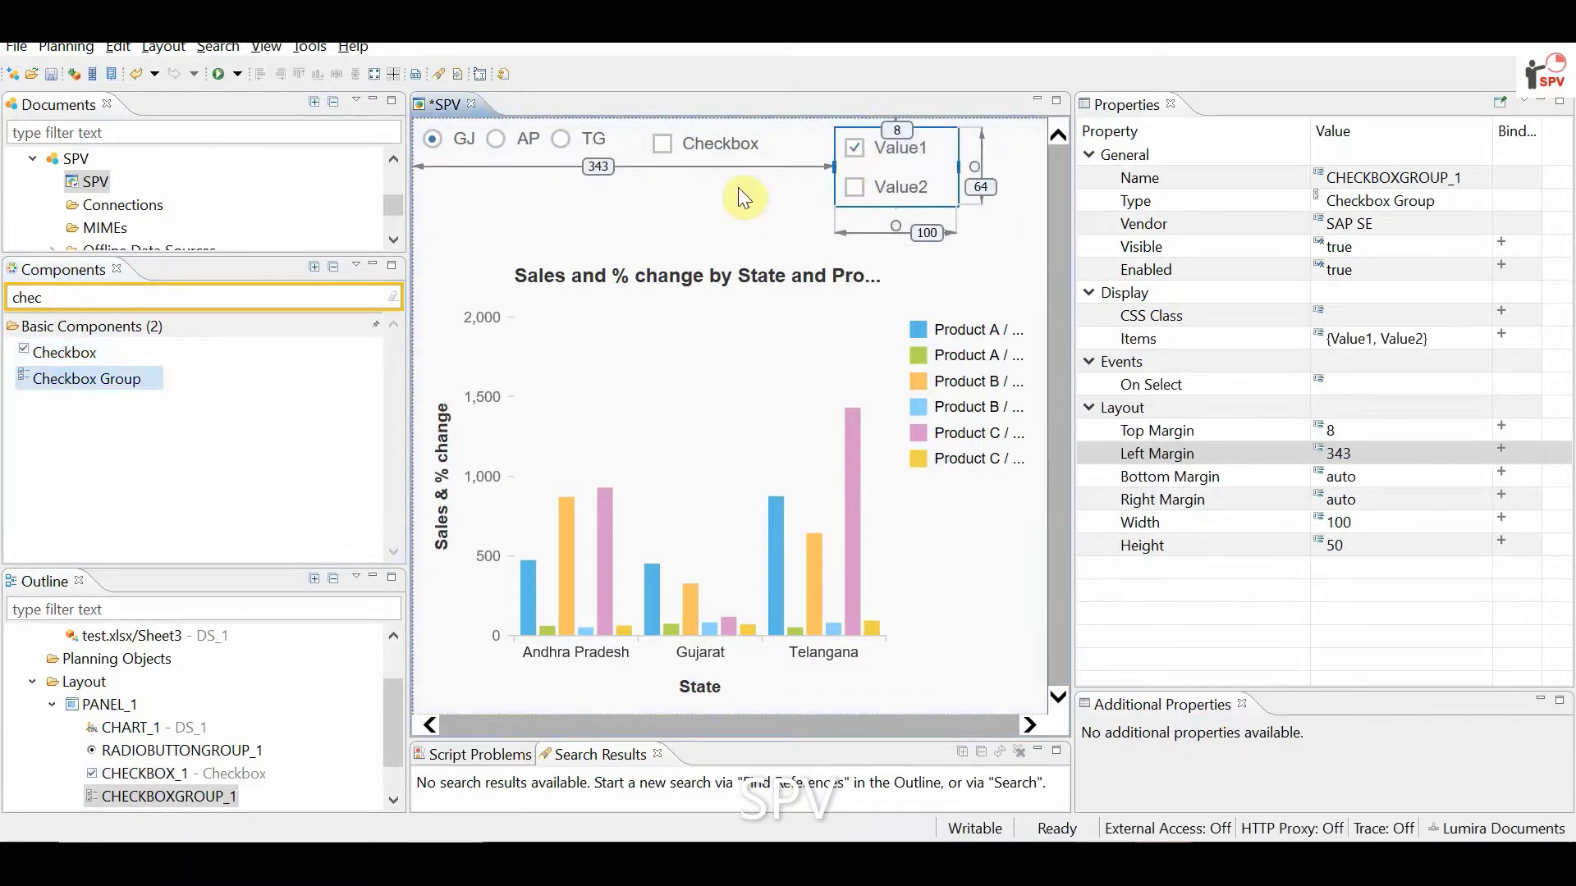
left_click(718, 145)
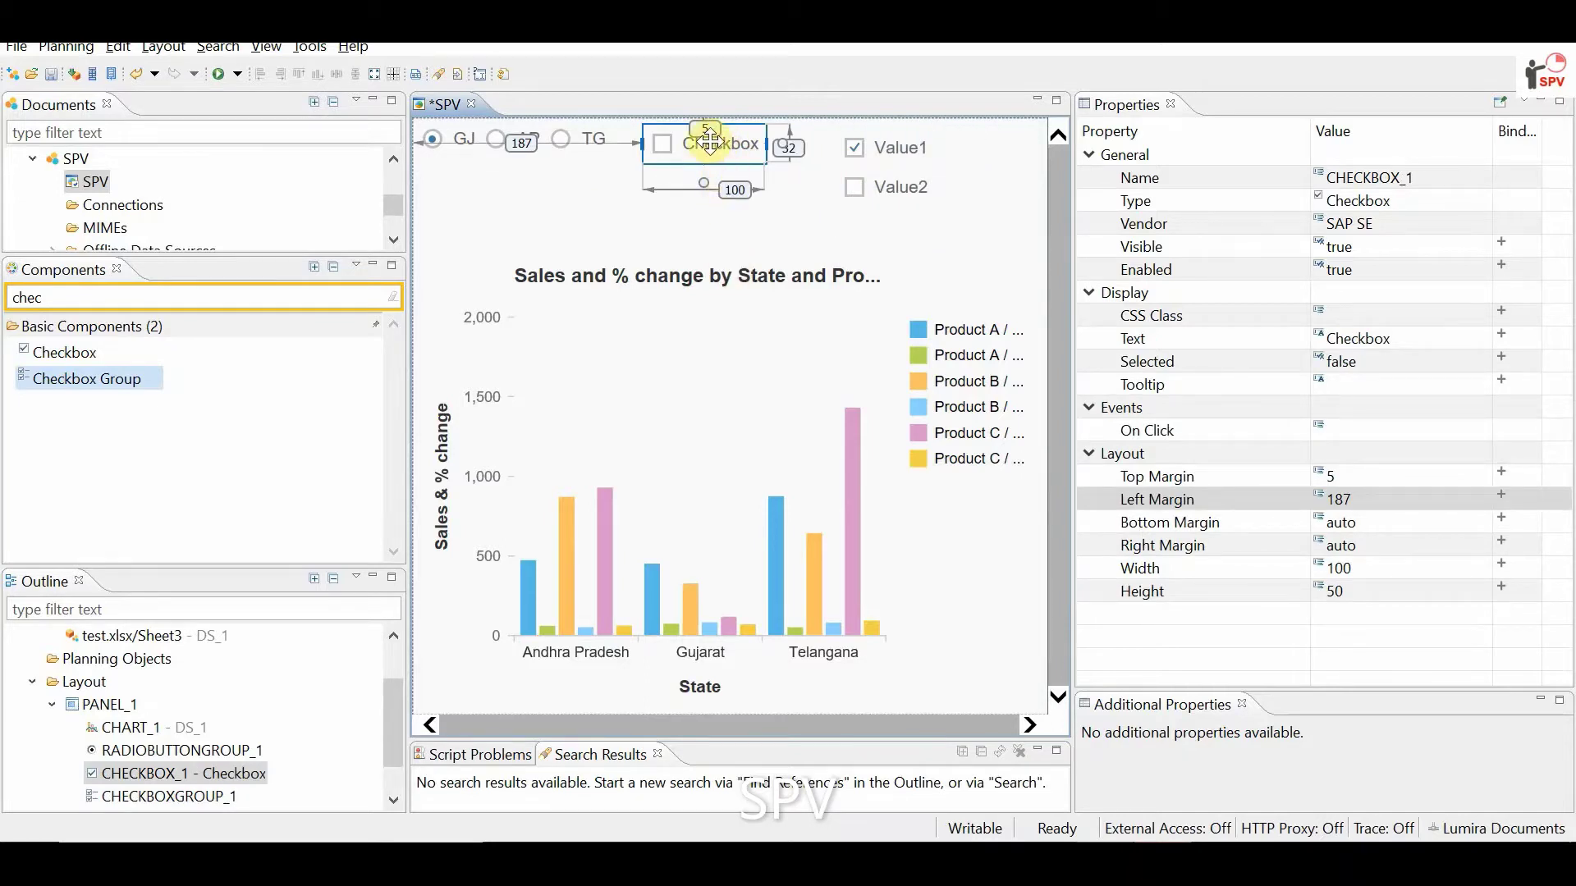
Open CHECKBOX_1's On Click script and write the if(me.isChecked()) condition.
left_click(1430, 435)
left_click(1486, 430)
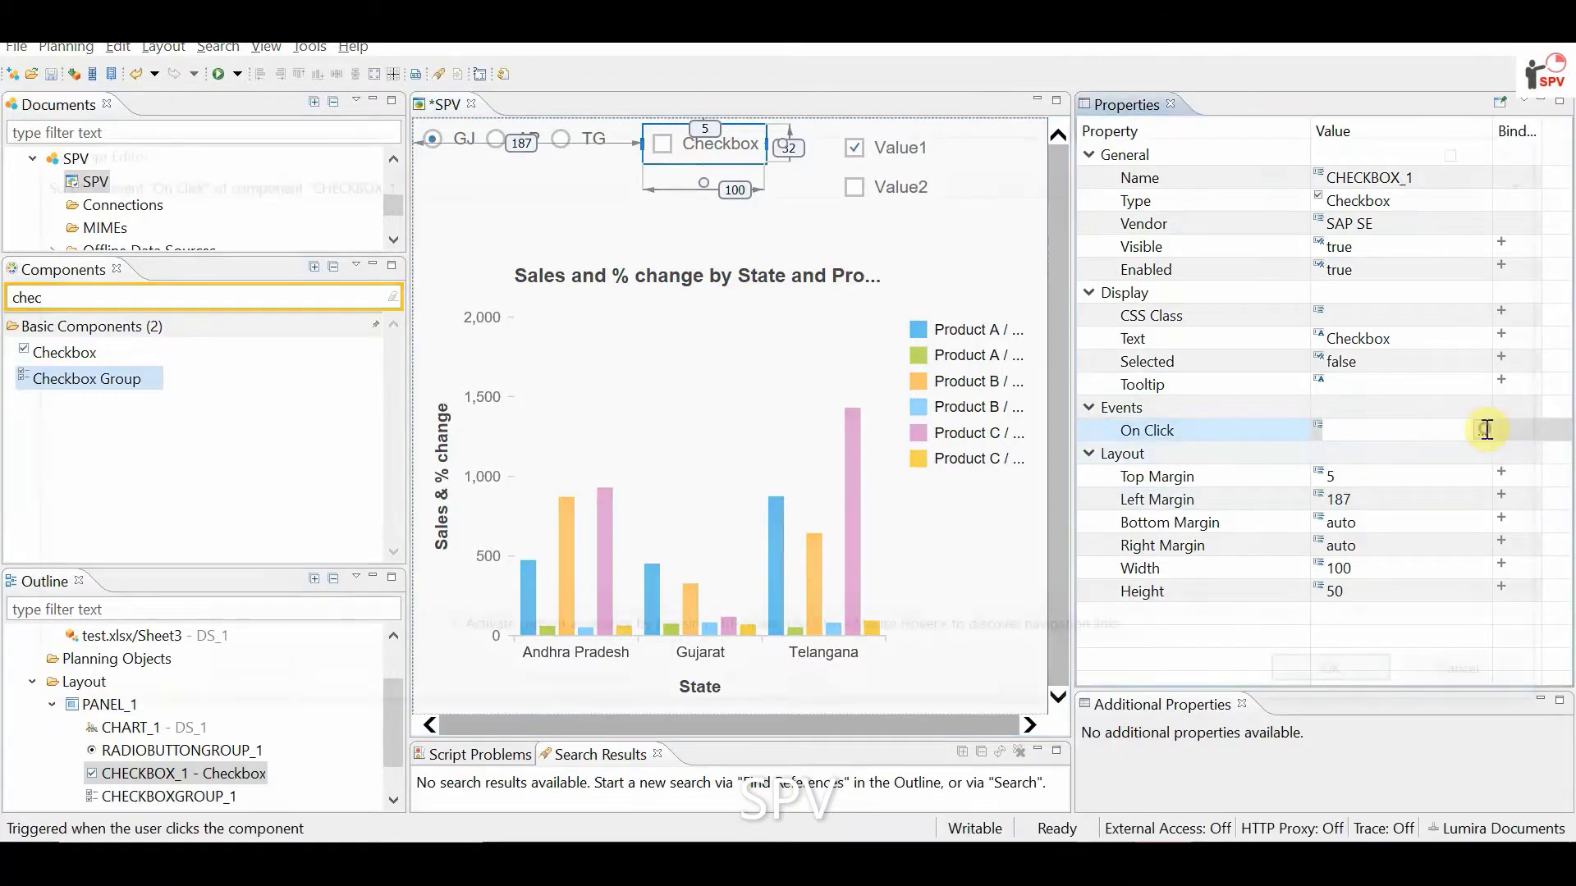
type("if()")
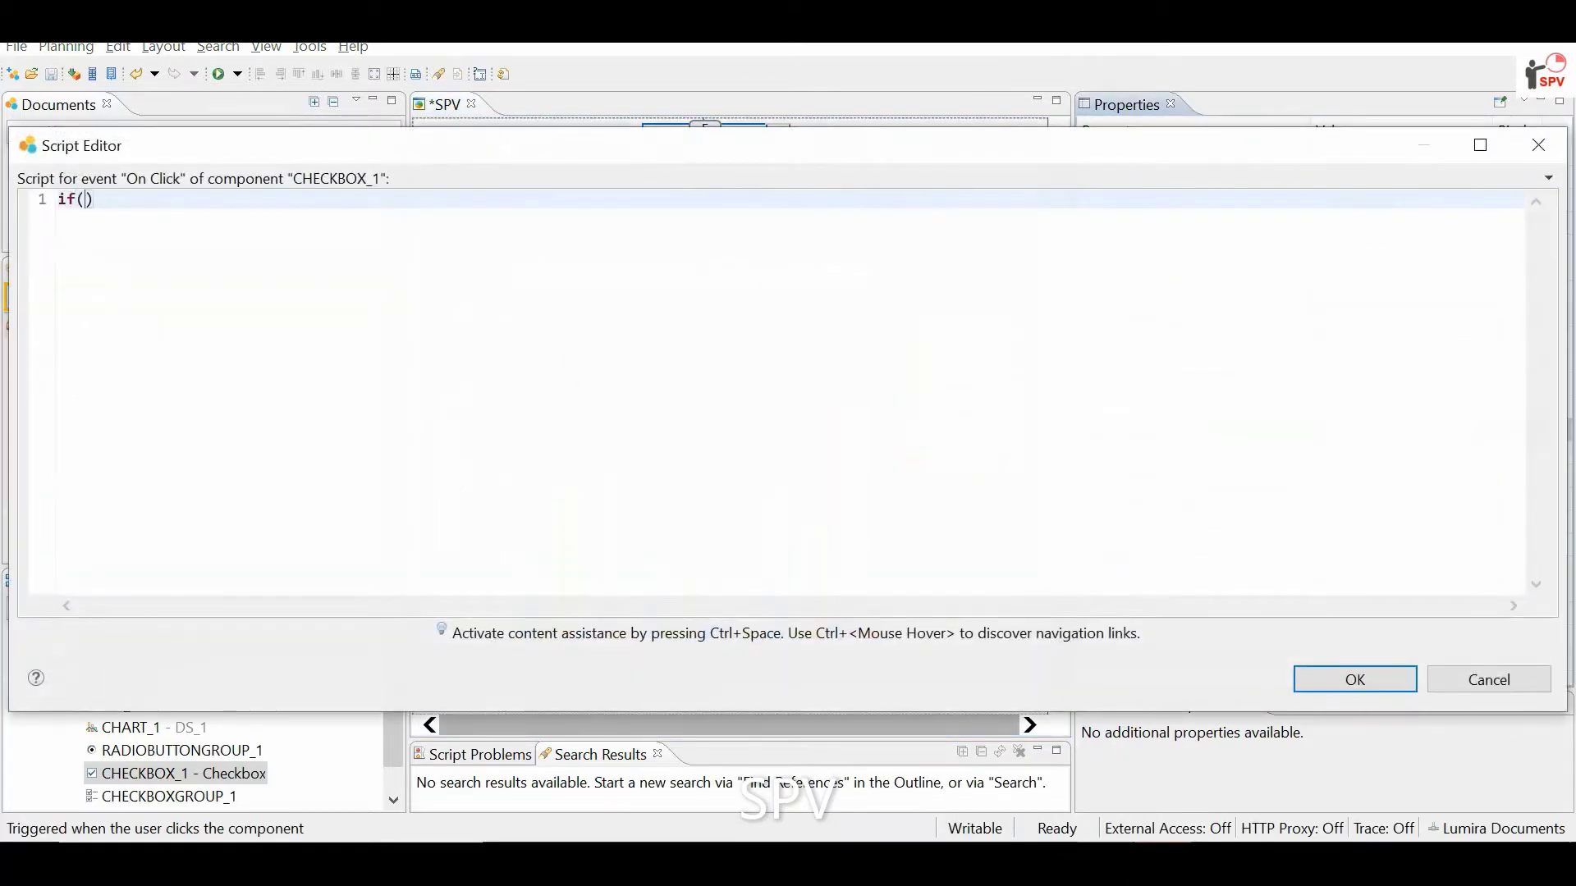
key("ctrl+space")
type("me.")
type("isc")
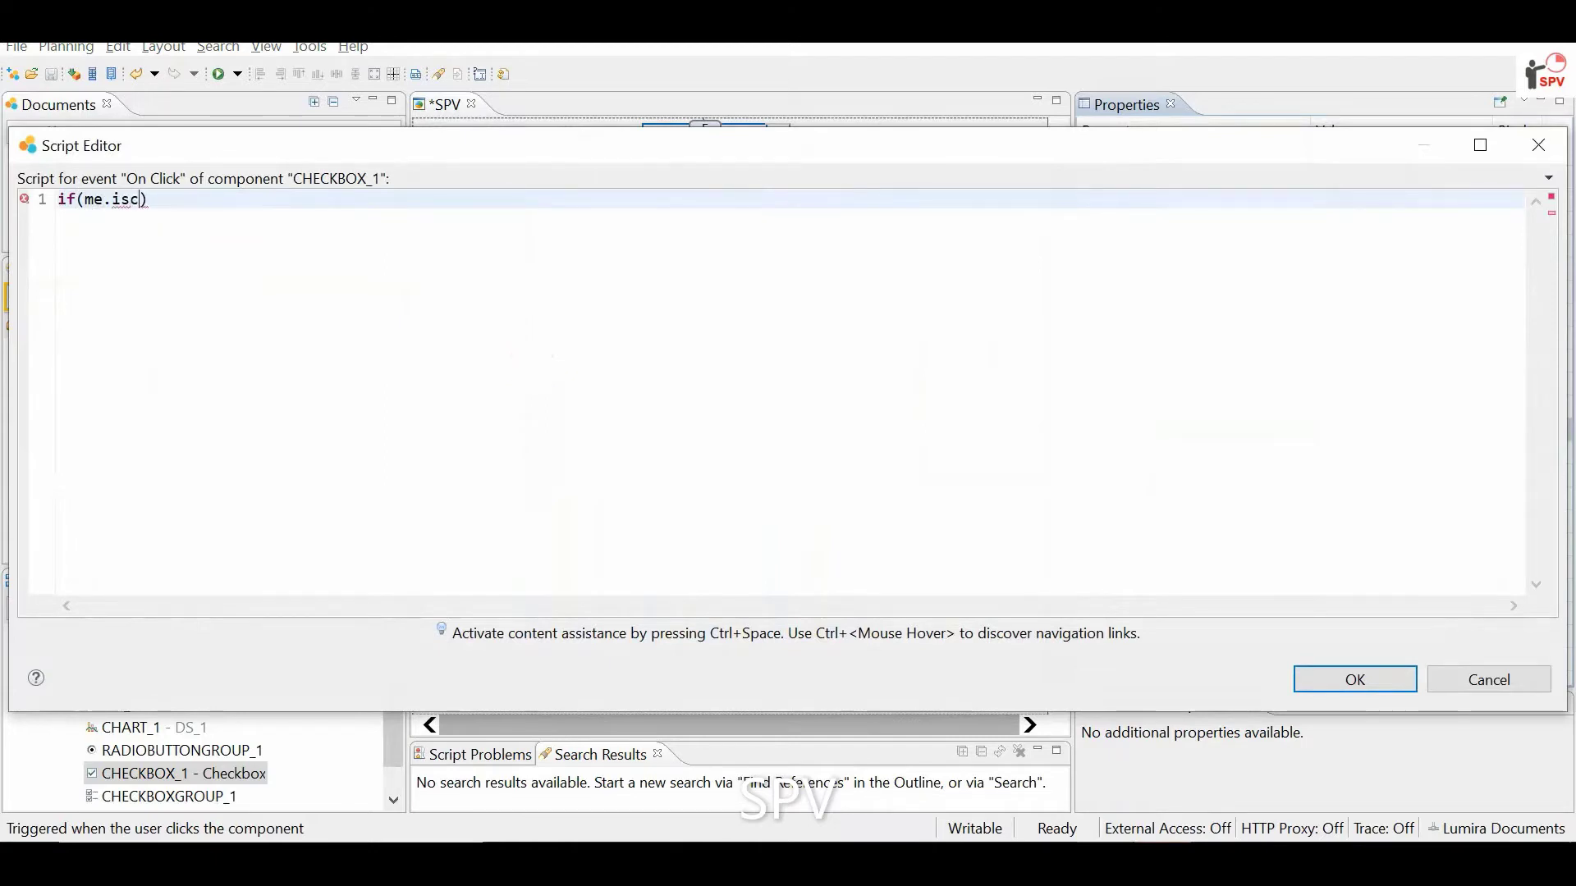
key("Escape")
key("ctrl+space")
key("Return")
left_click(278, 207)
key("Return")
type("{")
key("Return")
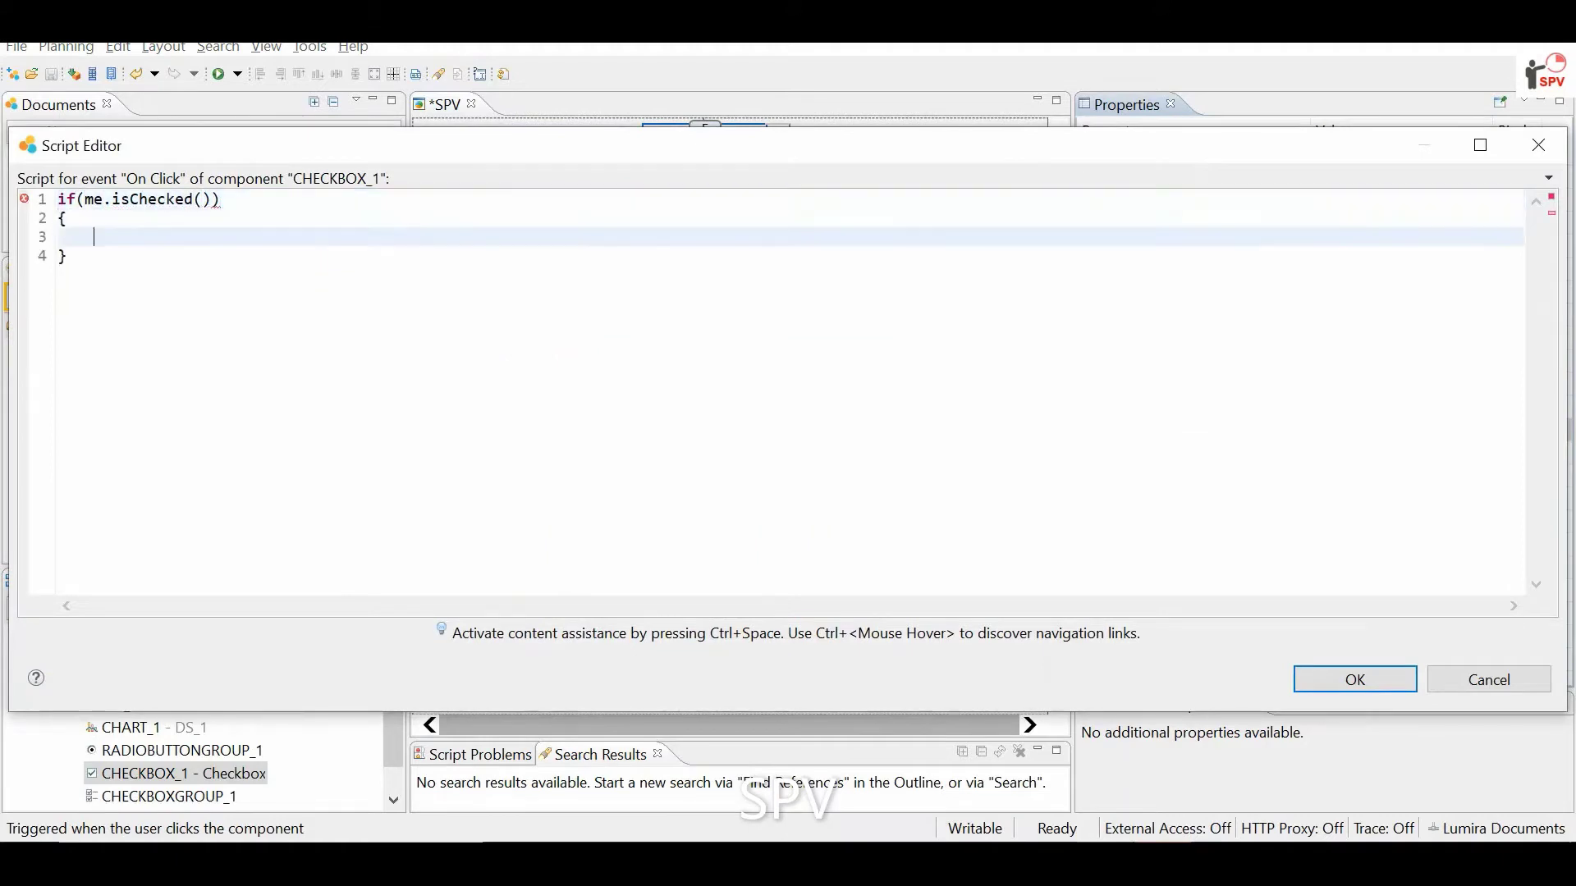
type("ch")
Add CHART_1.setVisible(true) inside the checked branch.
key("ctrl+space")
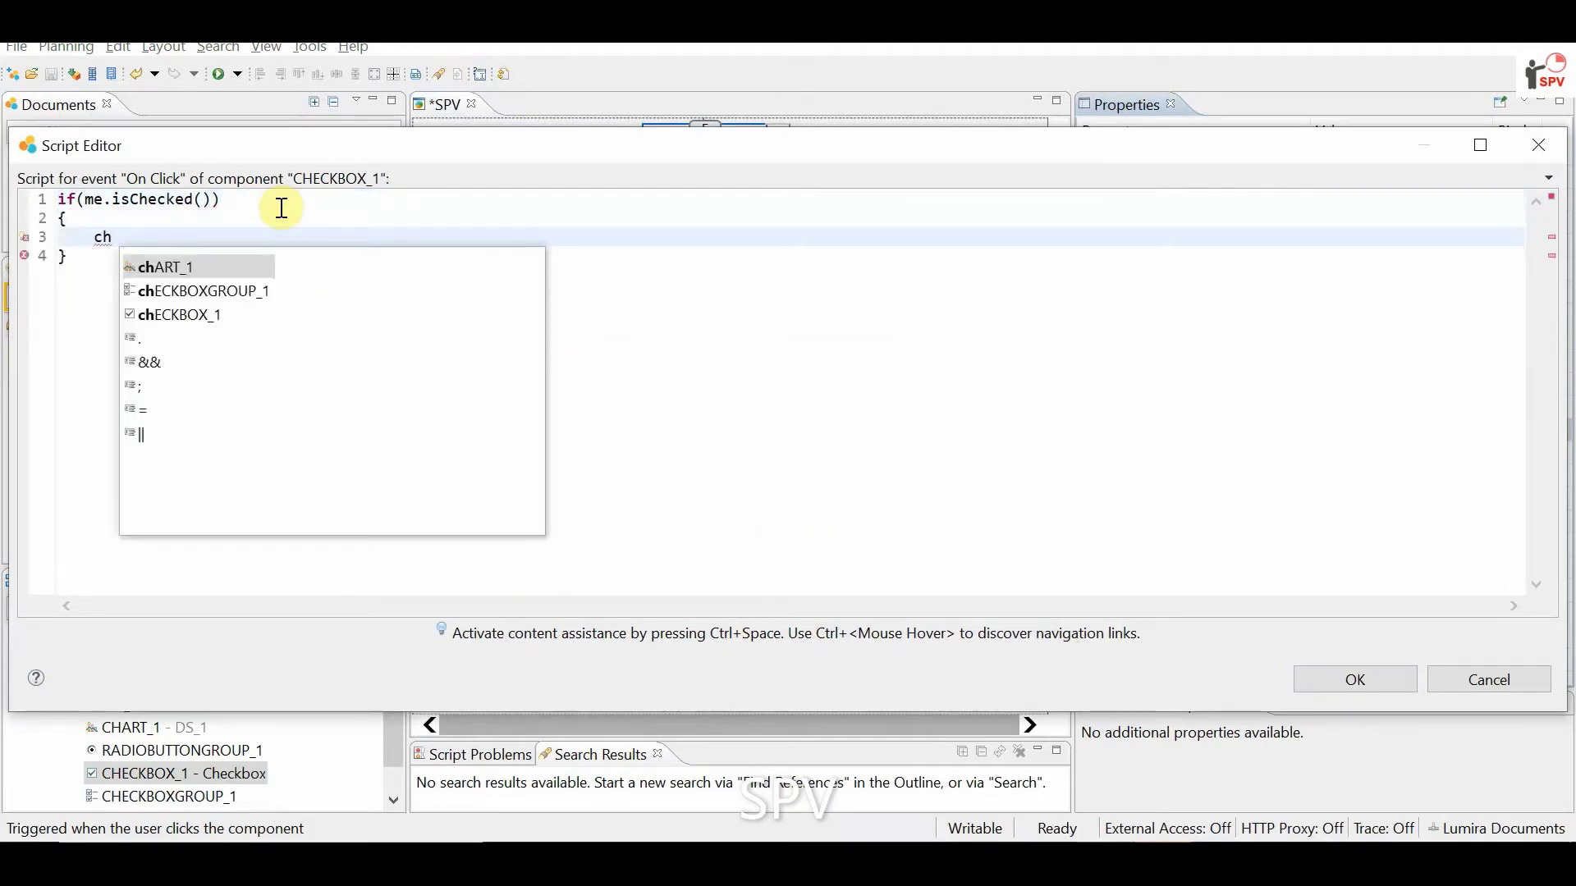
double_click(203, 270)
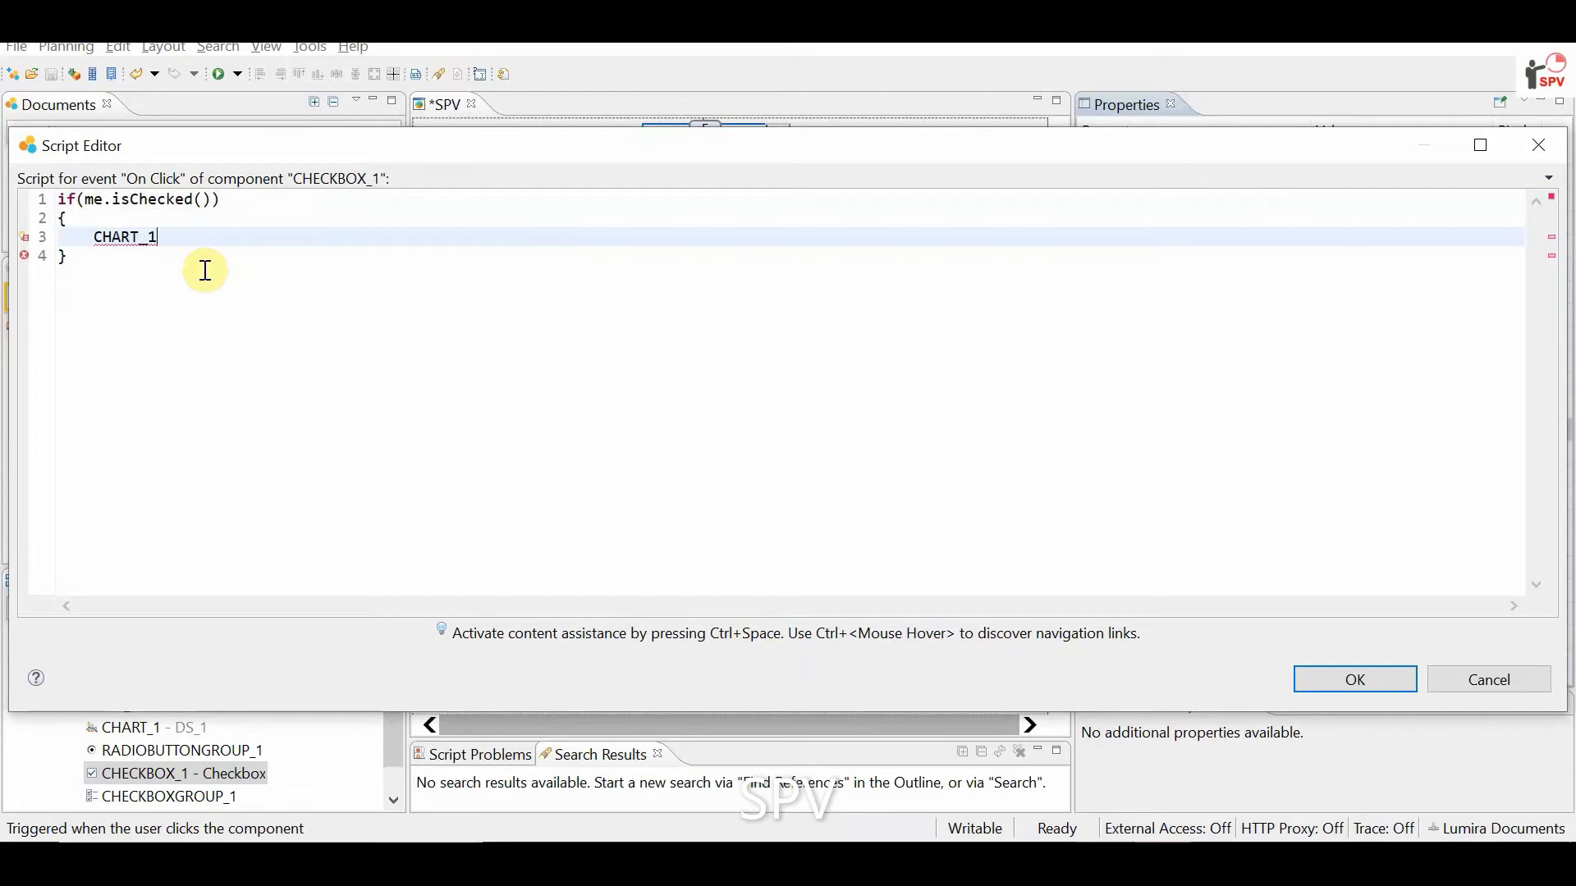
type(".")
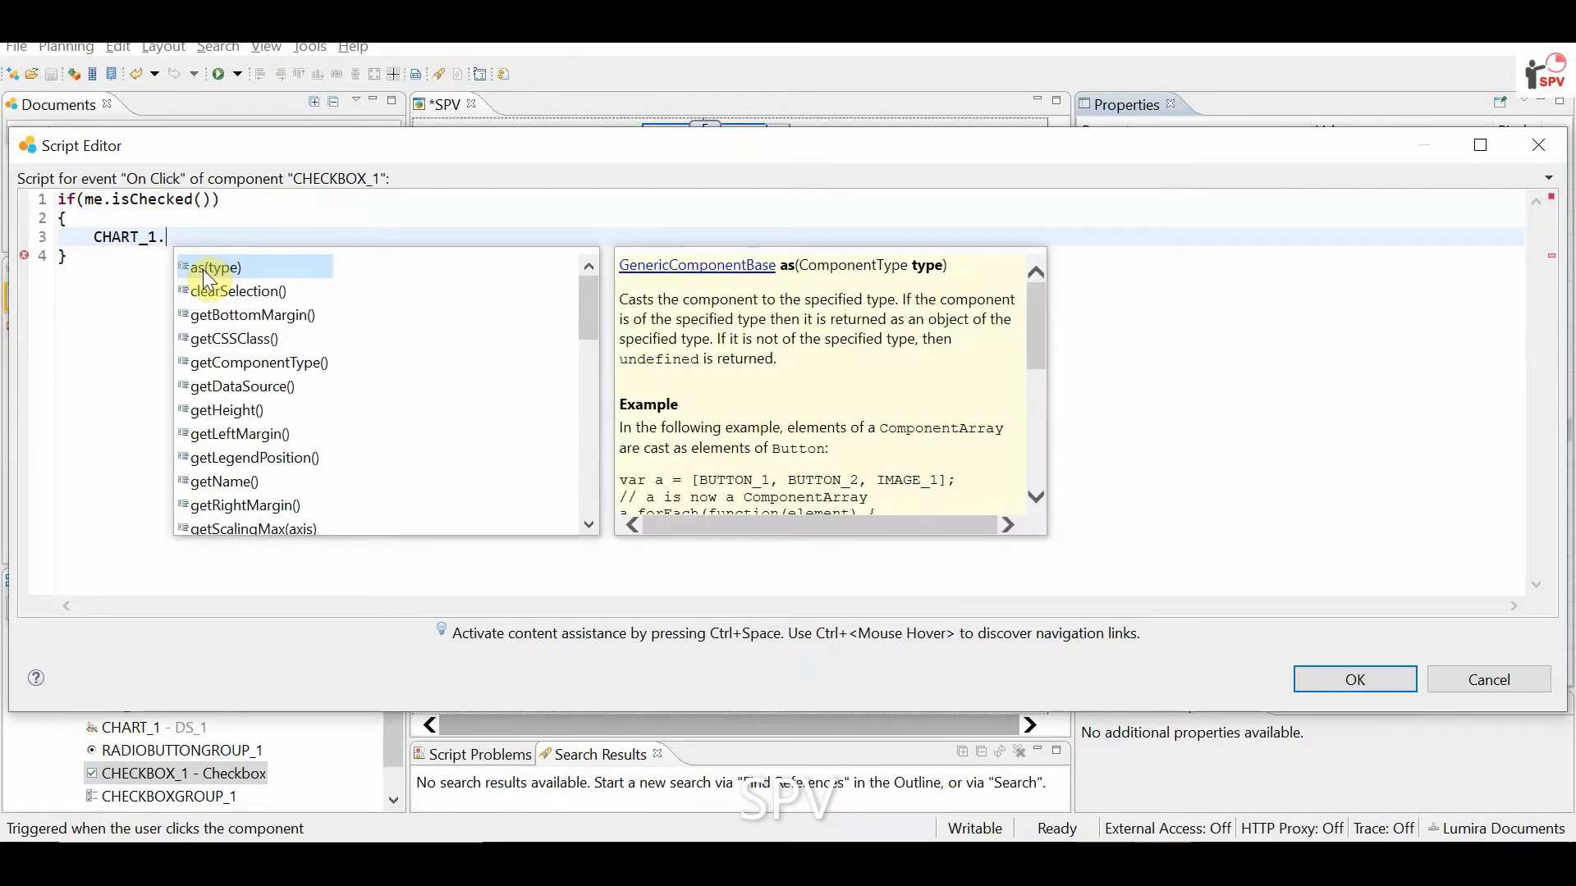
type("set")
key("BackSpace")
key("BackSpace")
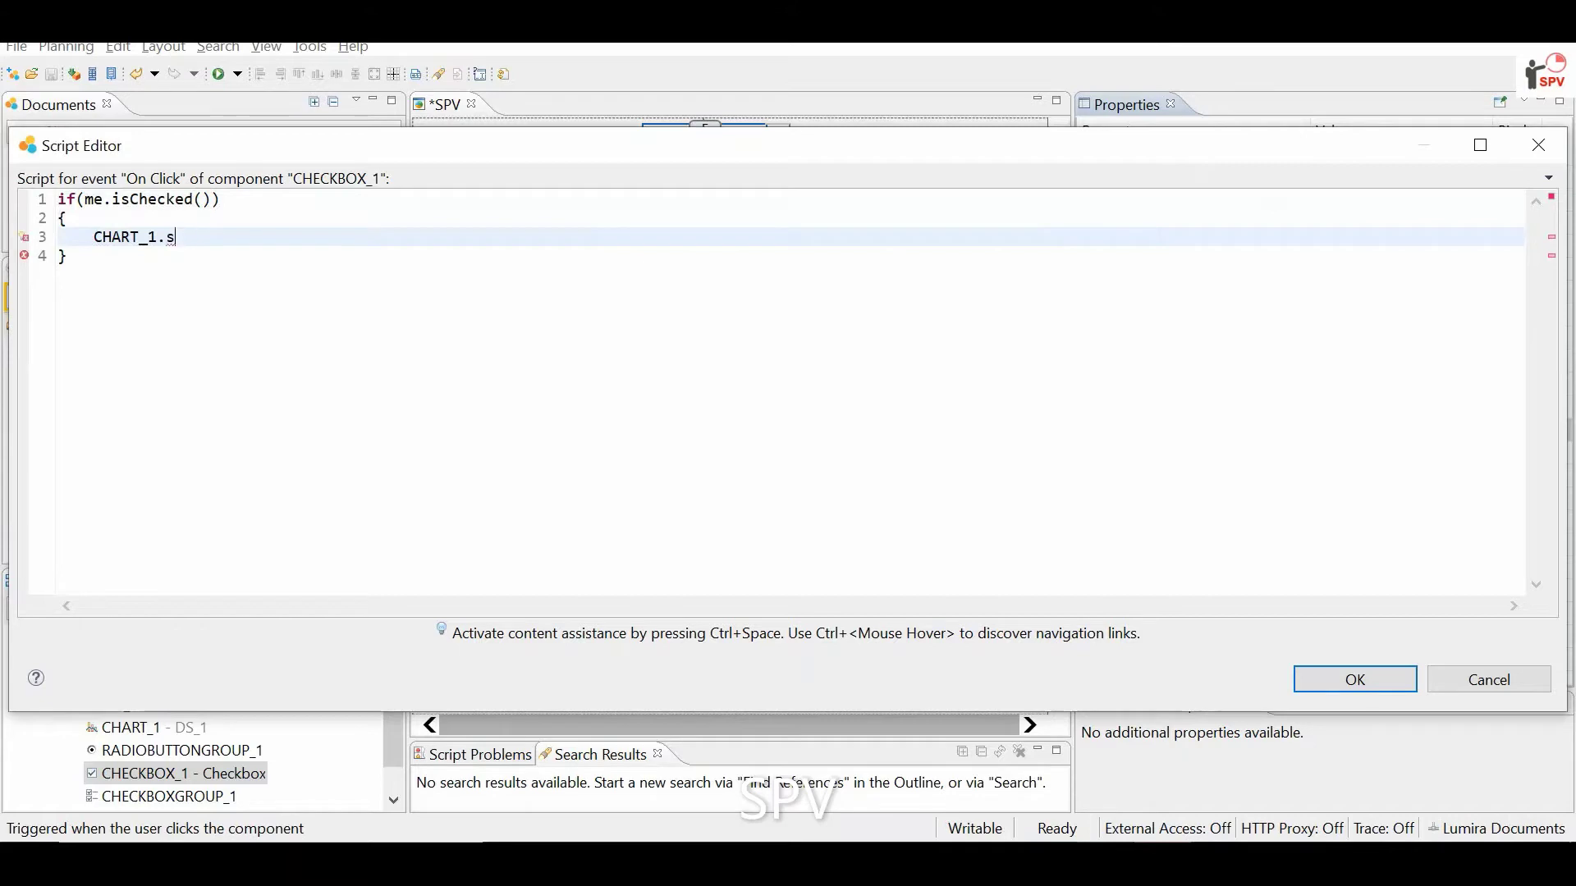
type("etv")
key("ctrl+space")
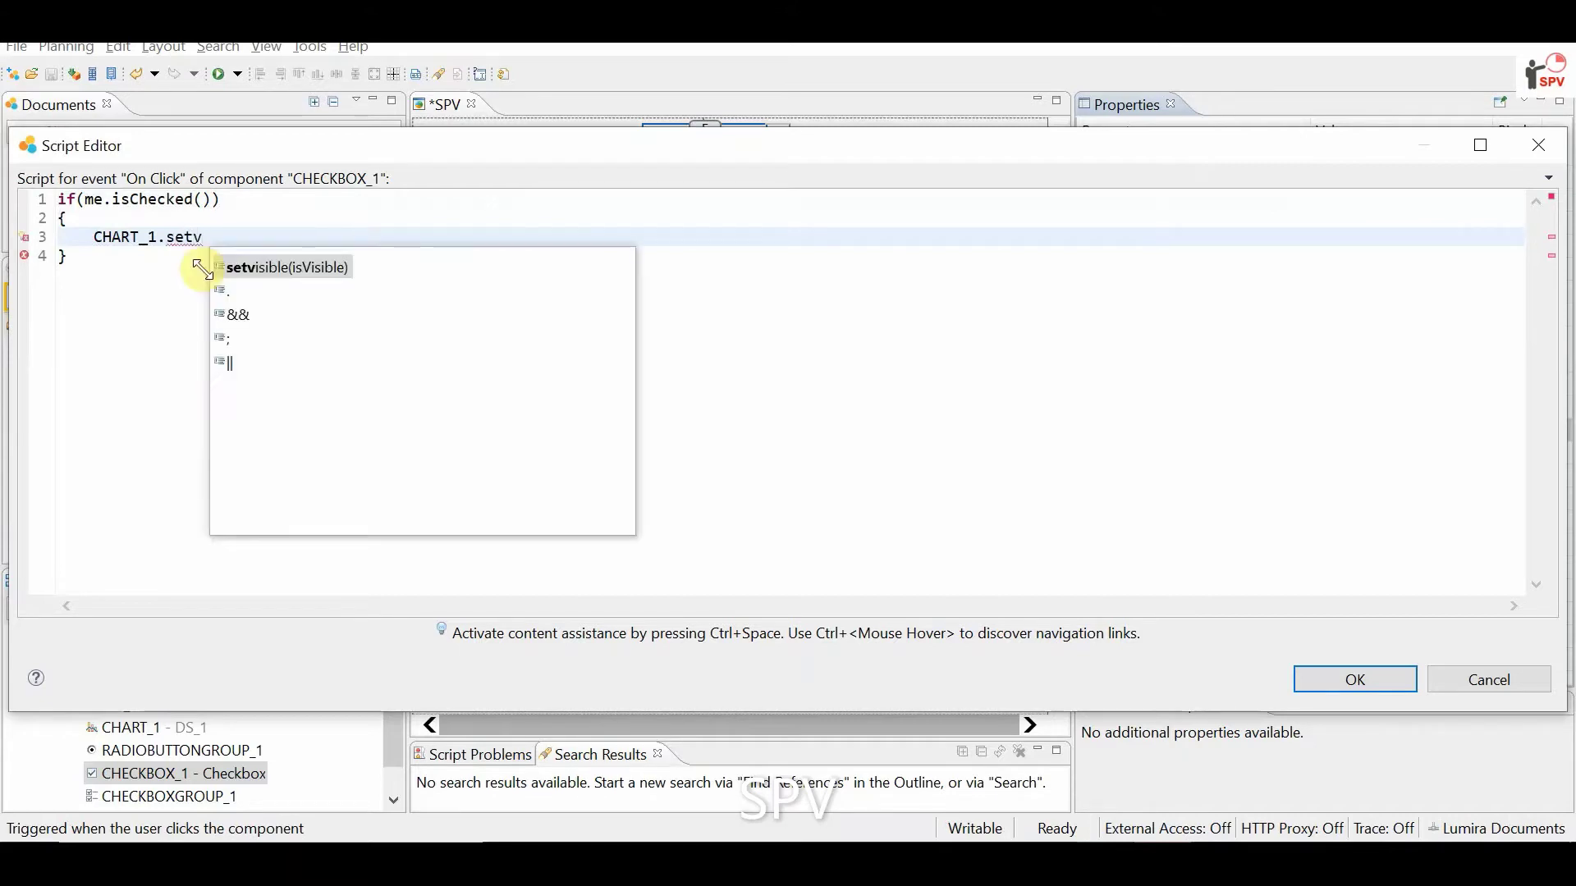
left_click(252, 268)
double_click(254, 267)
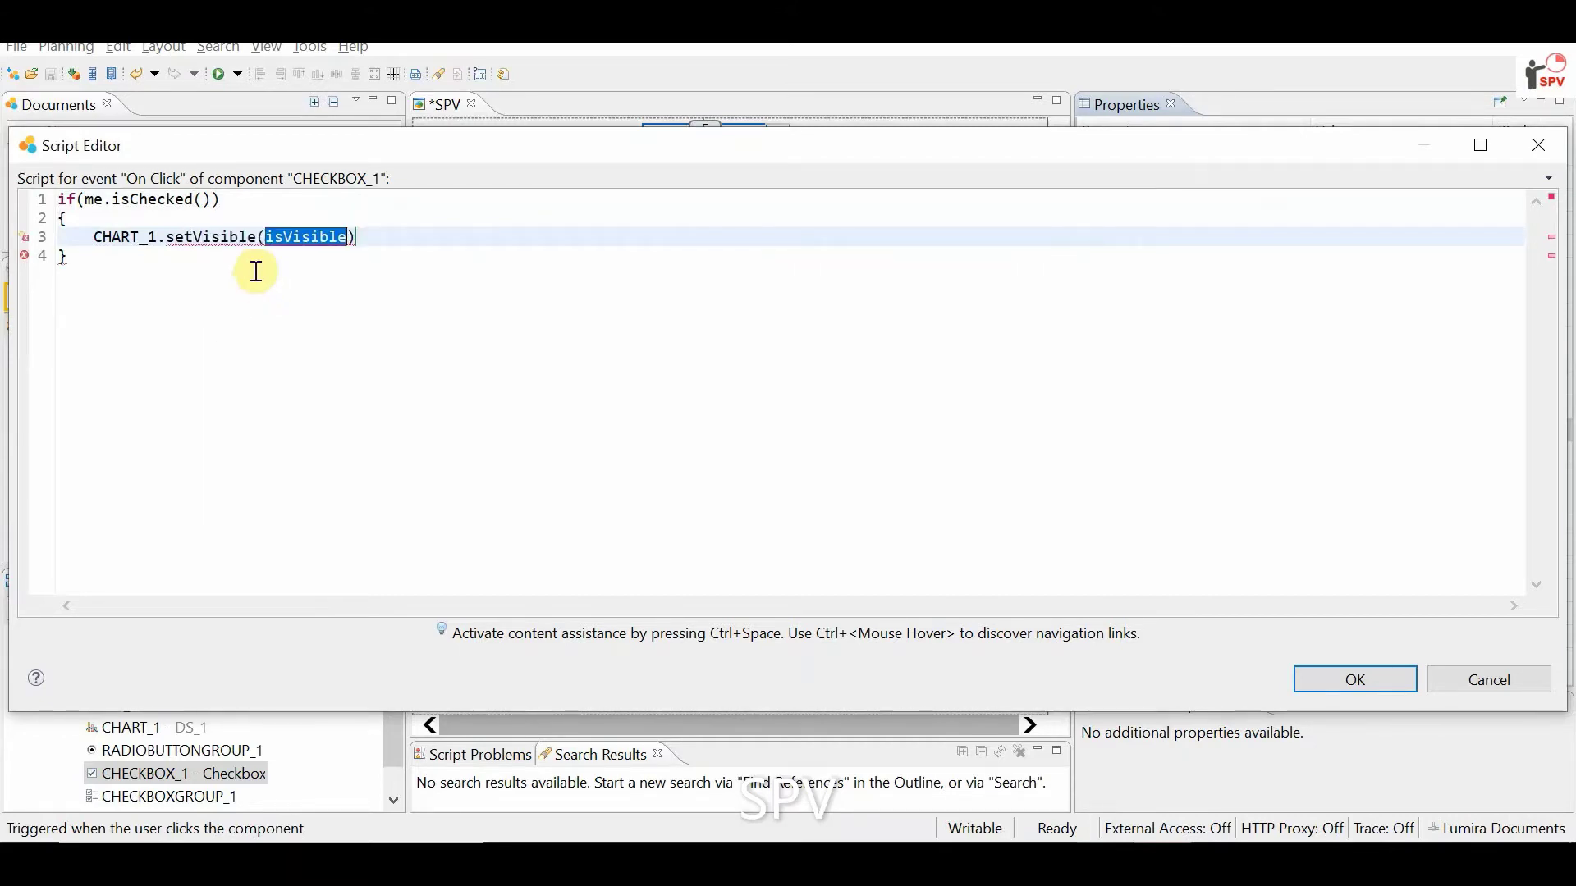
type("true")
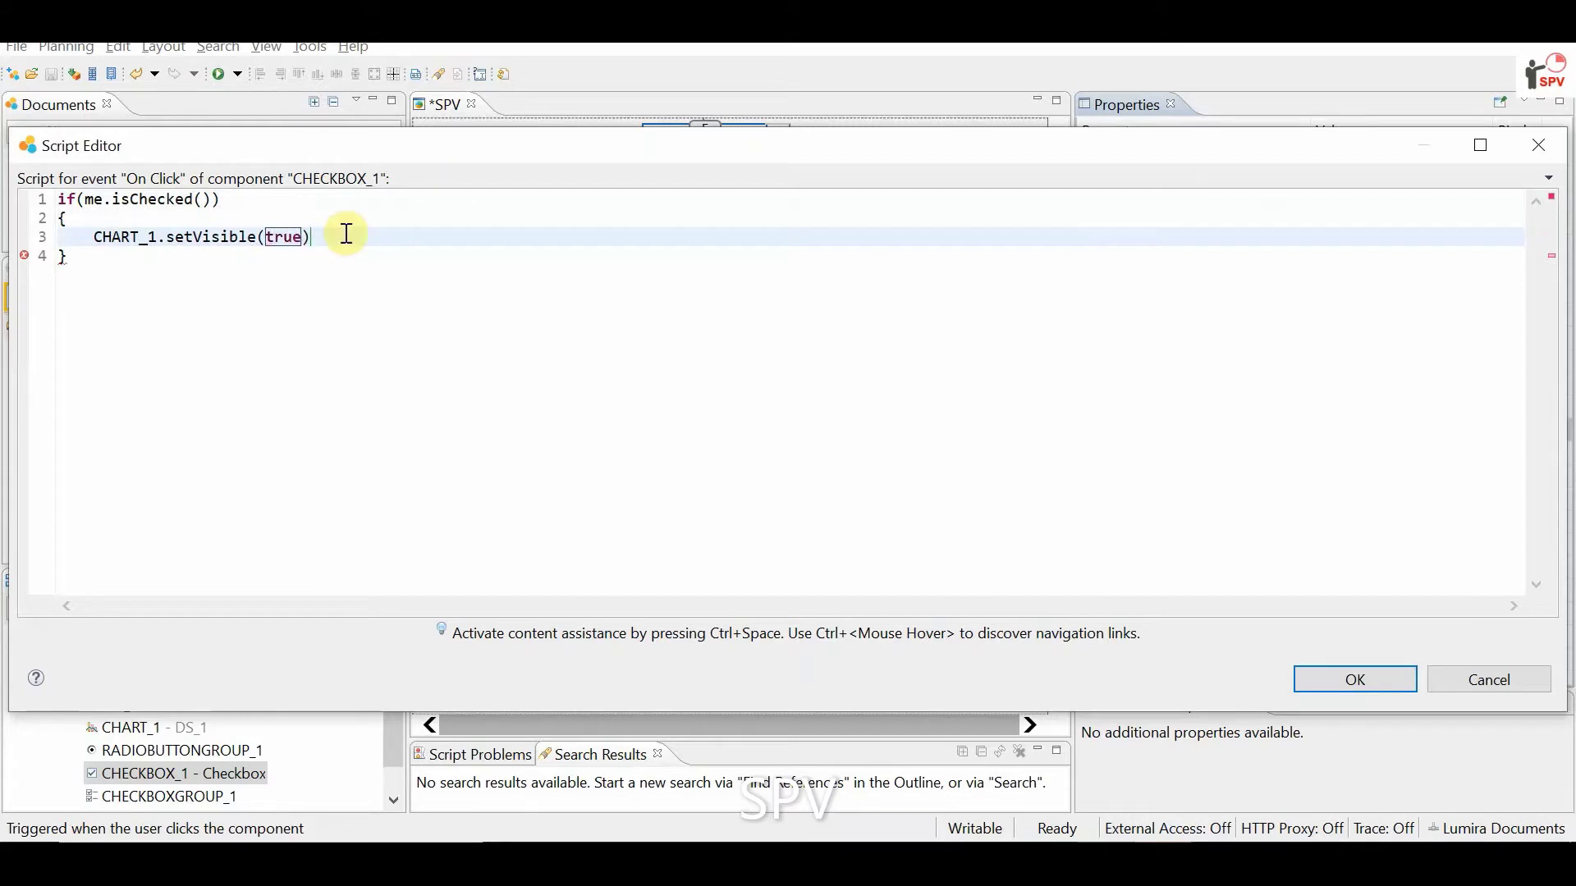
key("Return")
type(";")
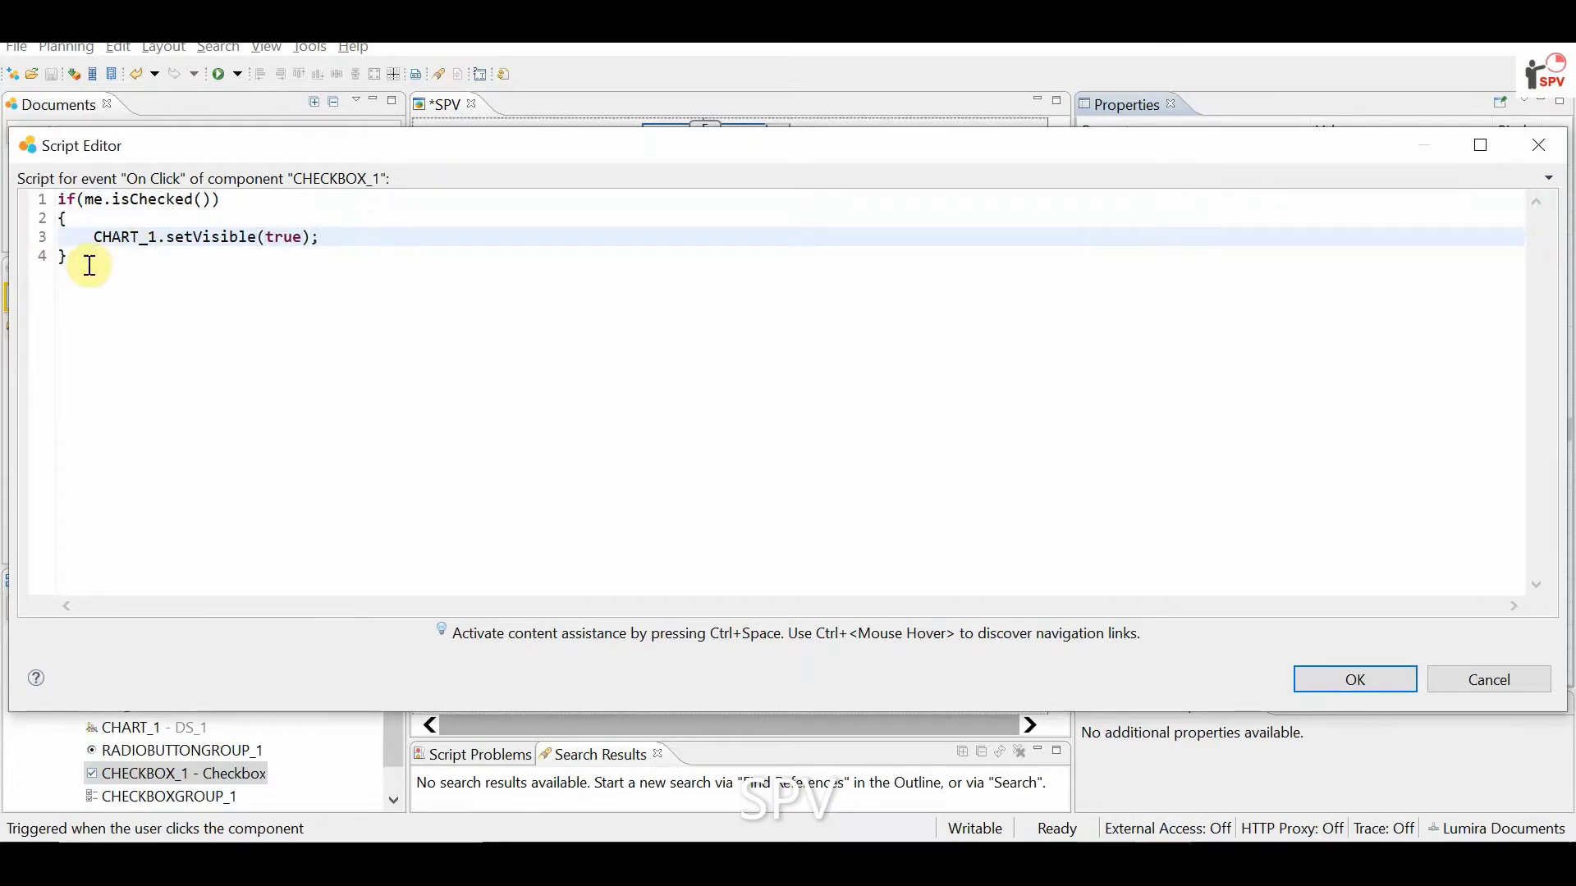
Add an else block with the pasted setVisible statement, selecting true to change it to false.
left_click_drag(89, 266, 7, 195)
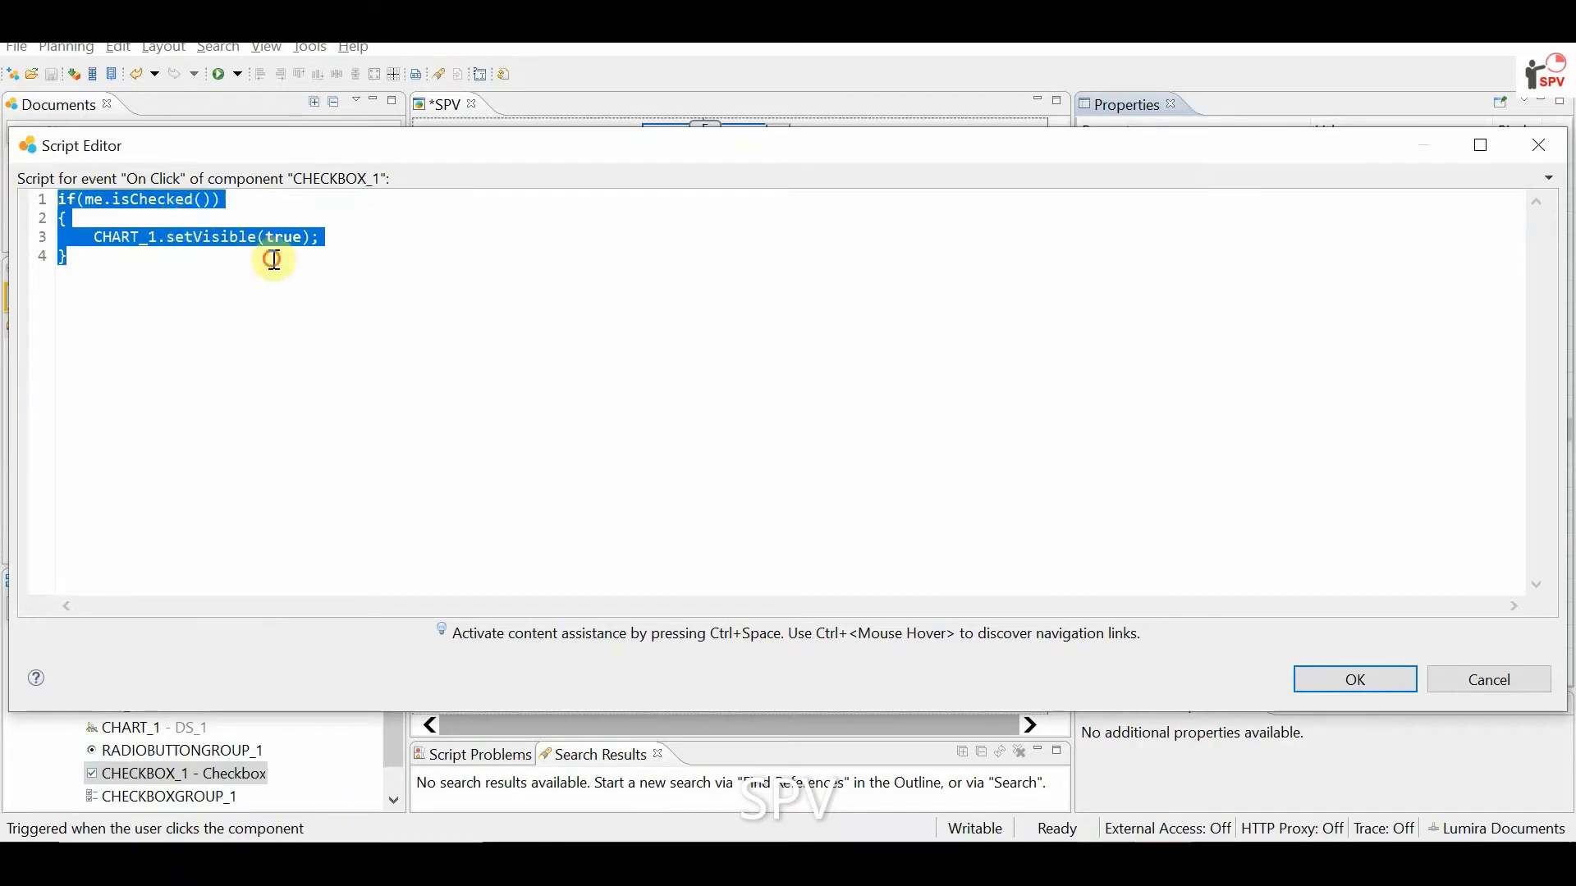
left_click(319, 238)
left_click_drag(320, 237, 46, 239)
key("ctrl+c")
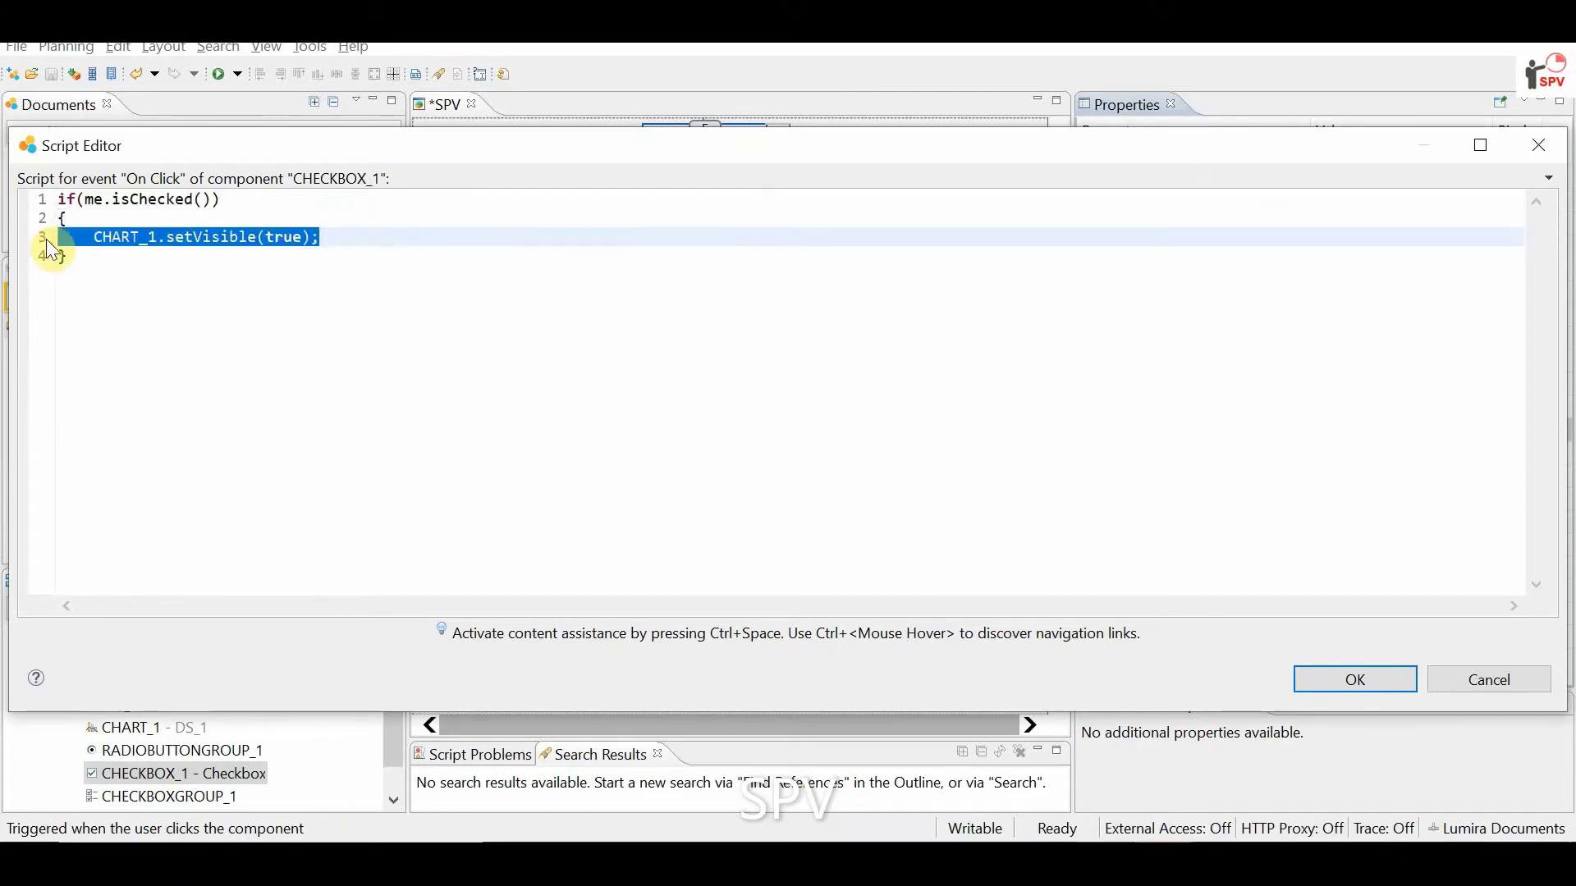
left_click(116, 270)
key("Return")
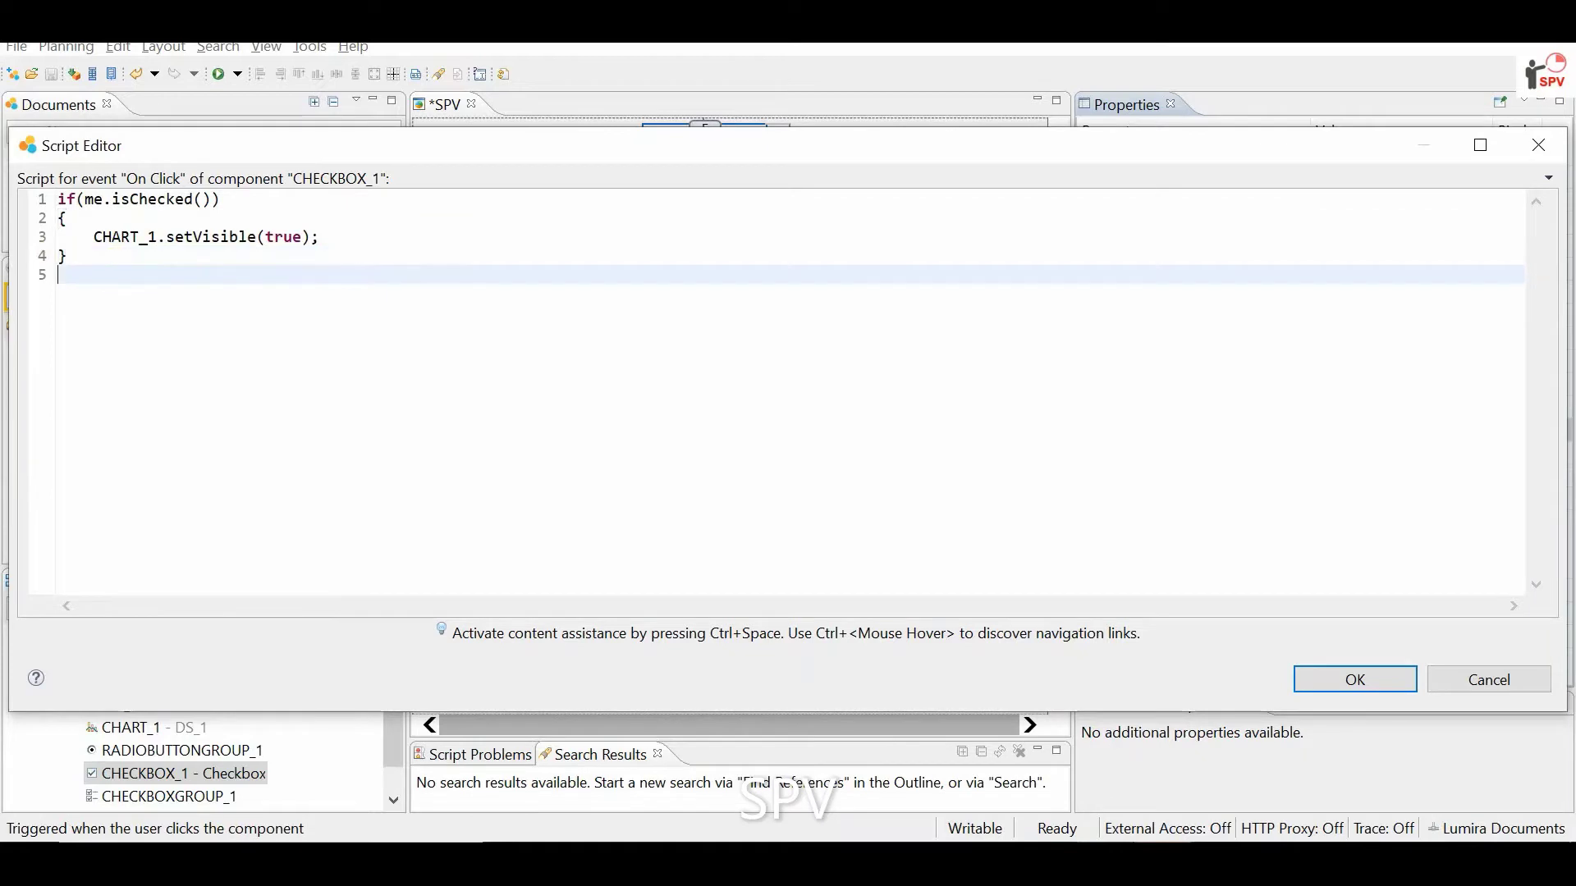
type("else")
key("Return")
type("{")
key("Return")
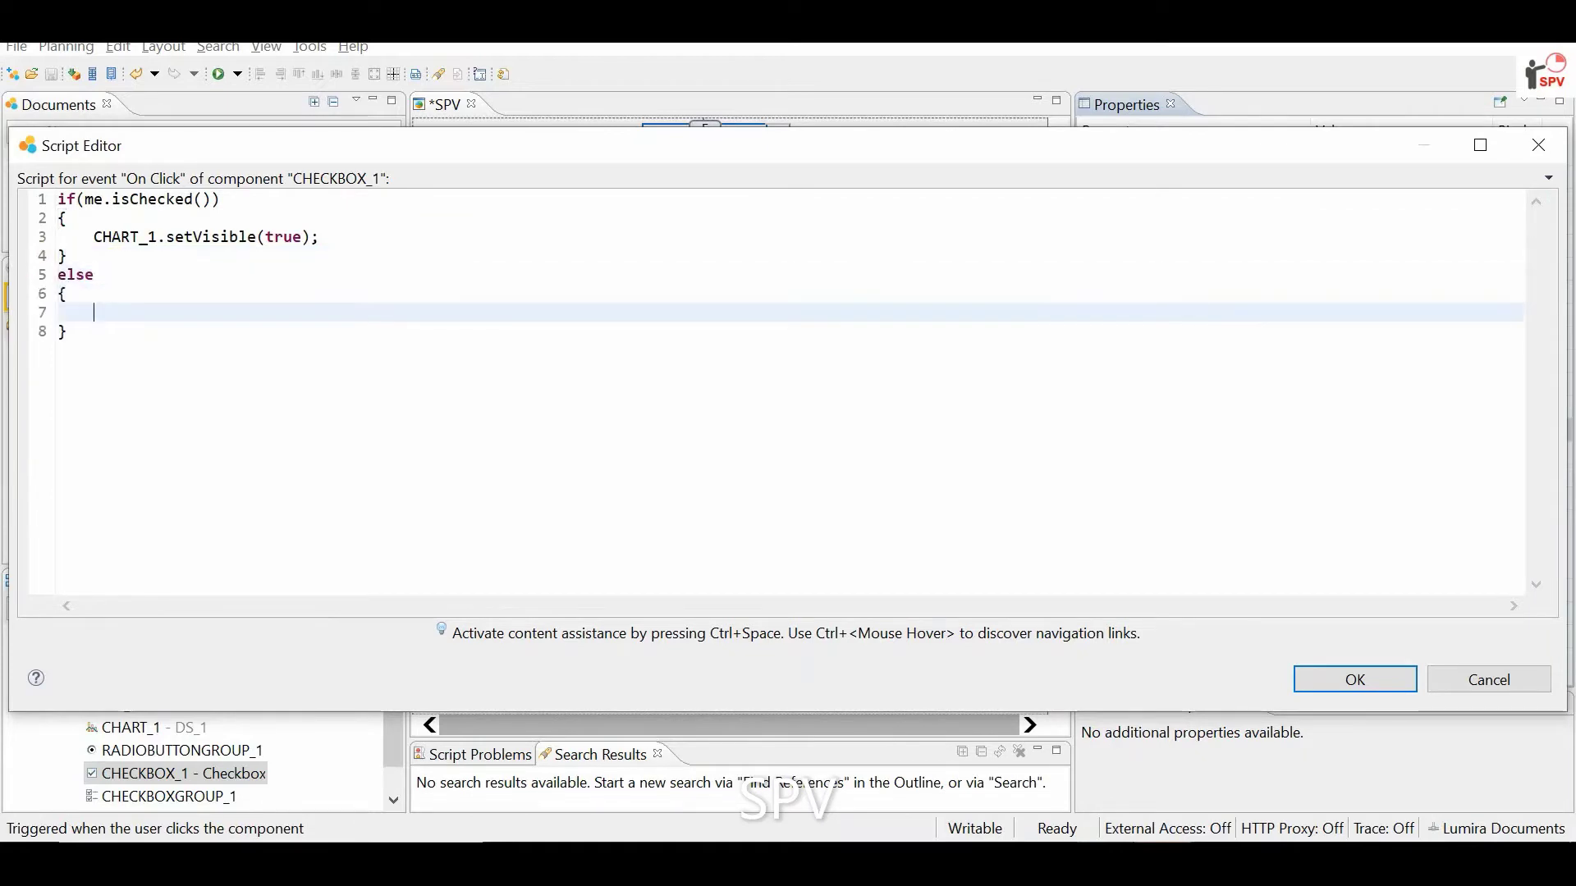
key("ctrl+v")
double_click(330, 313)
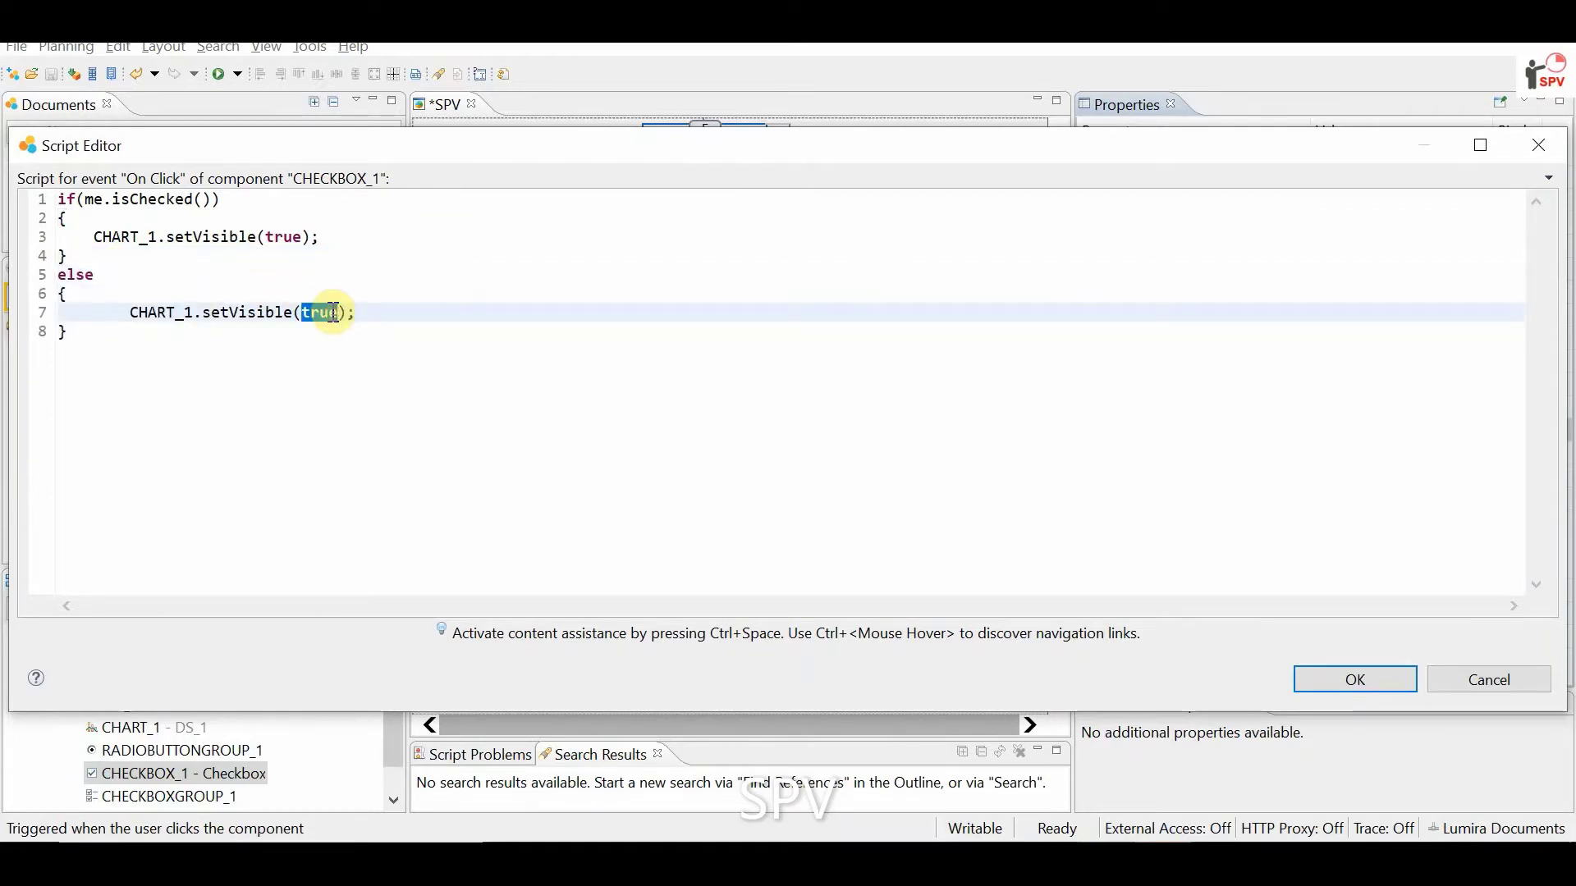
type("false")
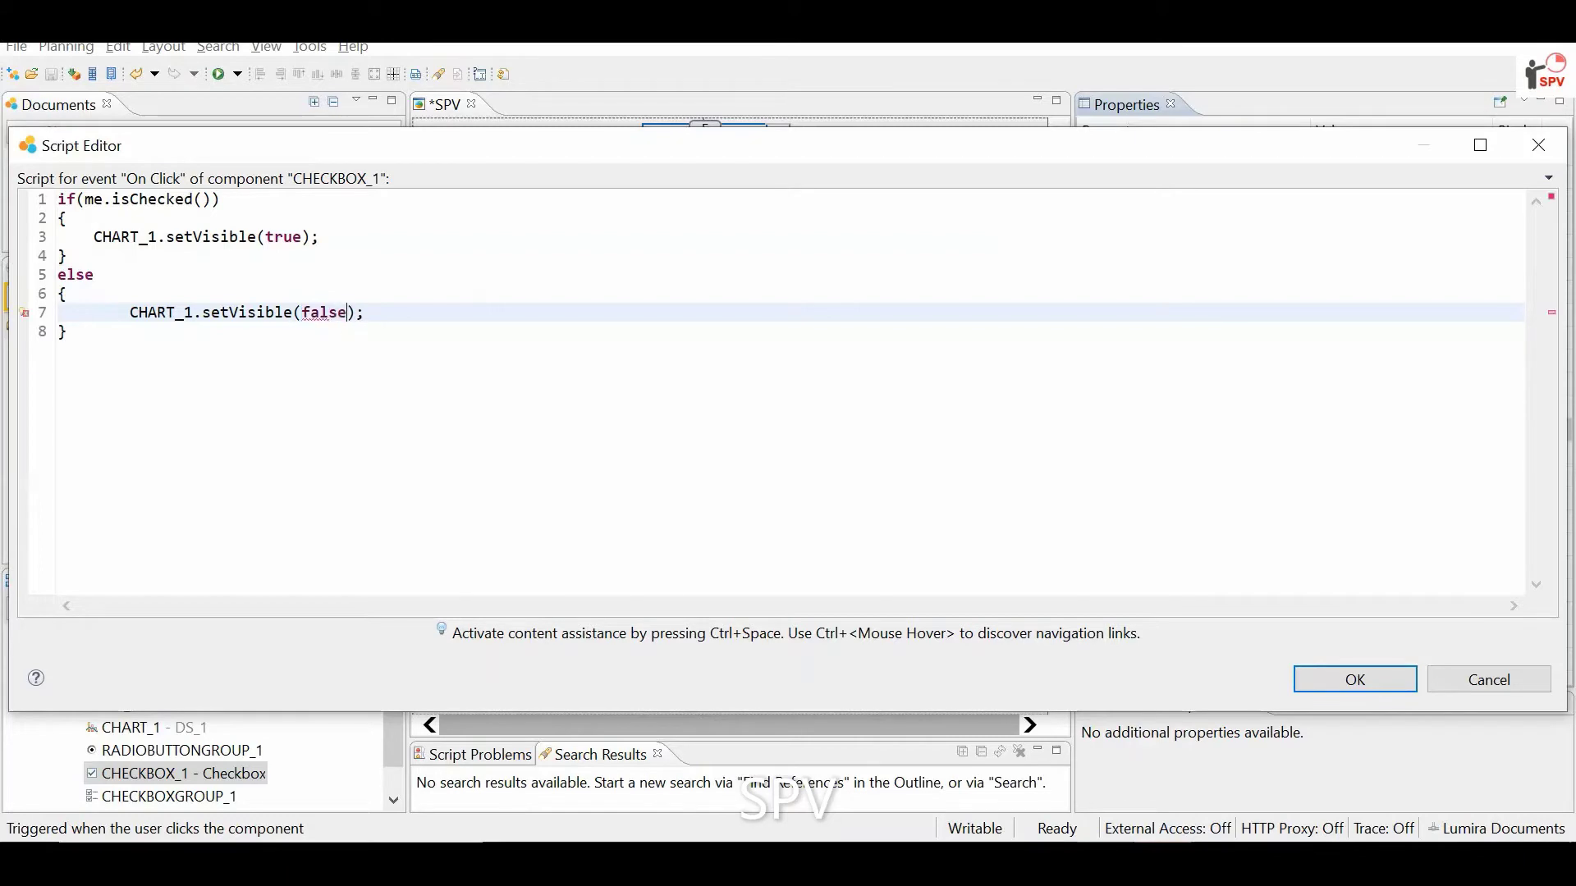
Confirm the script, label the checkbox 'Visible', then save and run the app in the browser.
left_click(1341, 679)
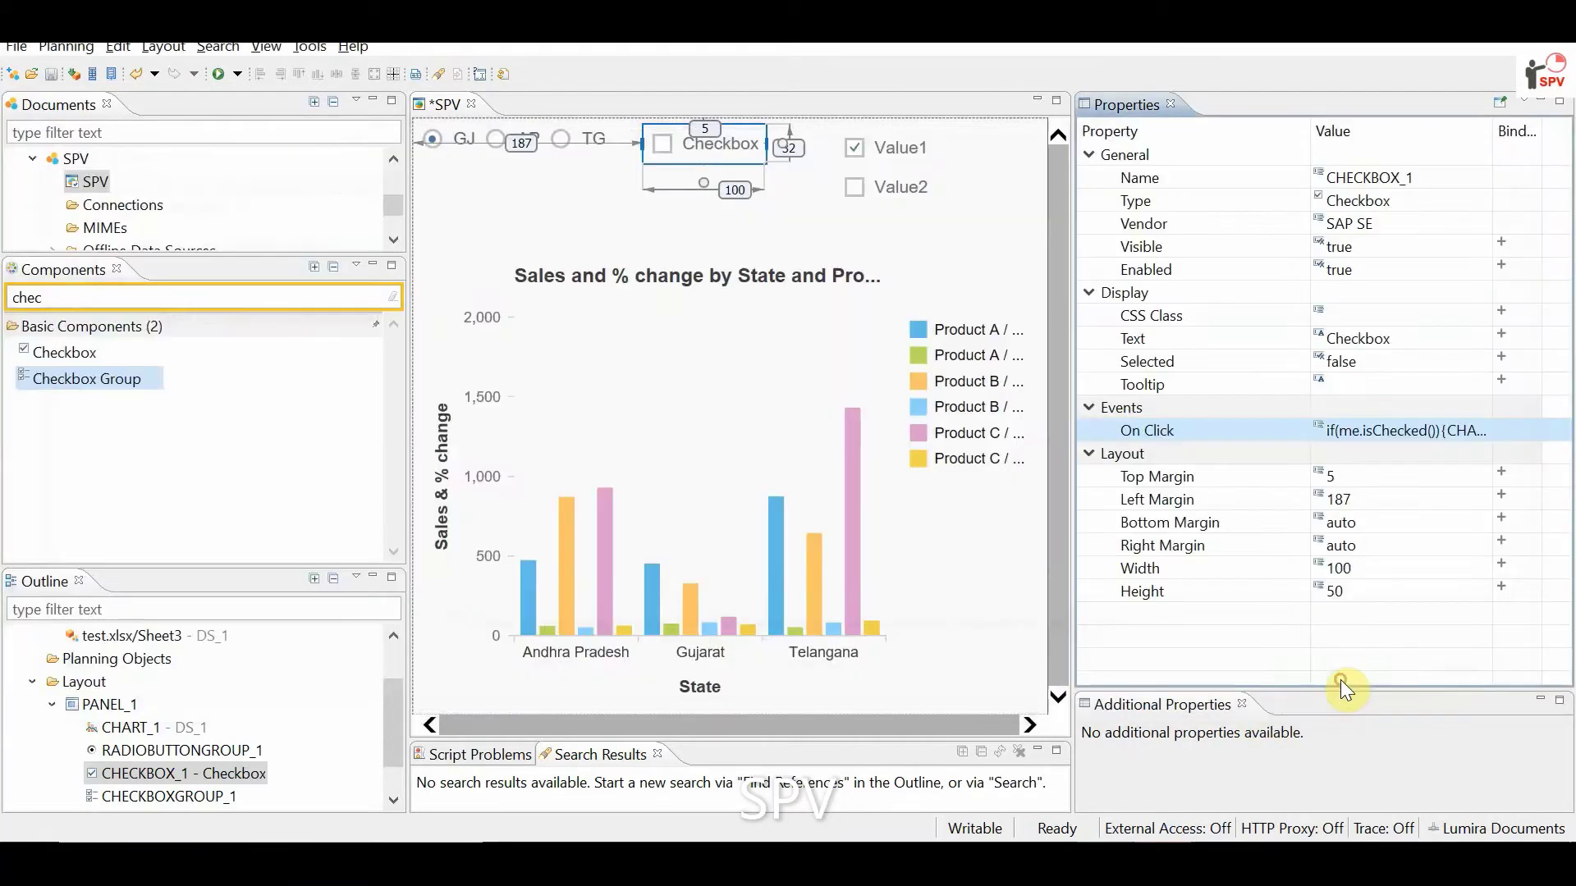
left_click(1400, 203)
left_click(1397, 343)
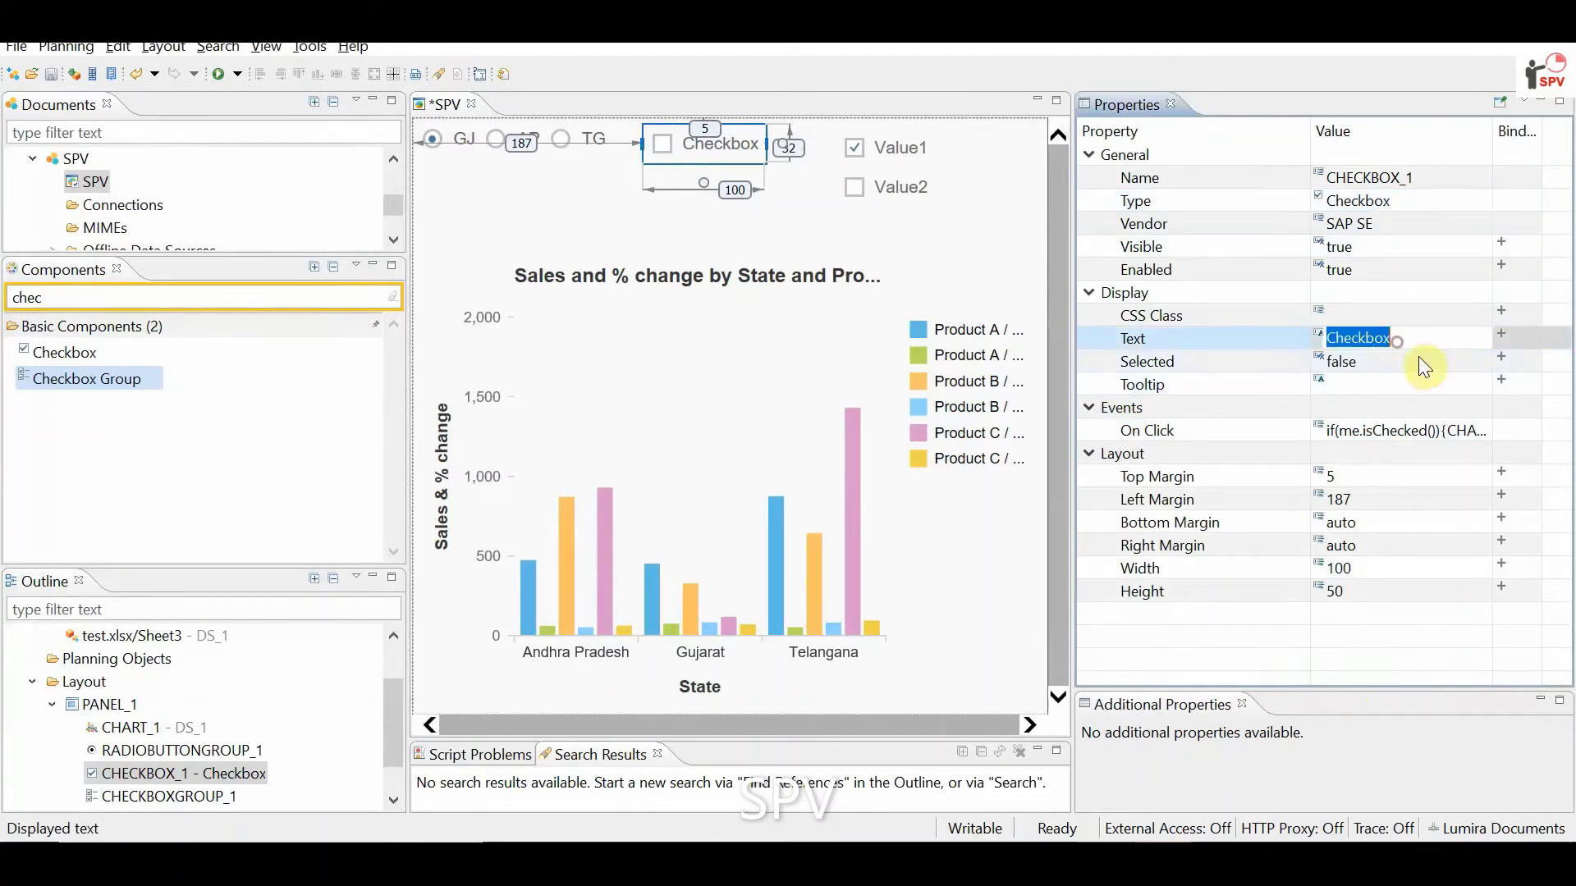
type("Vis")
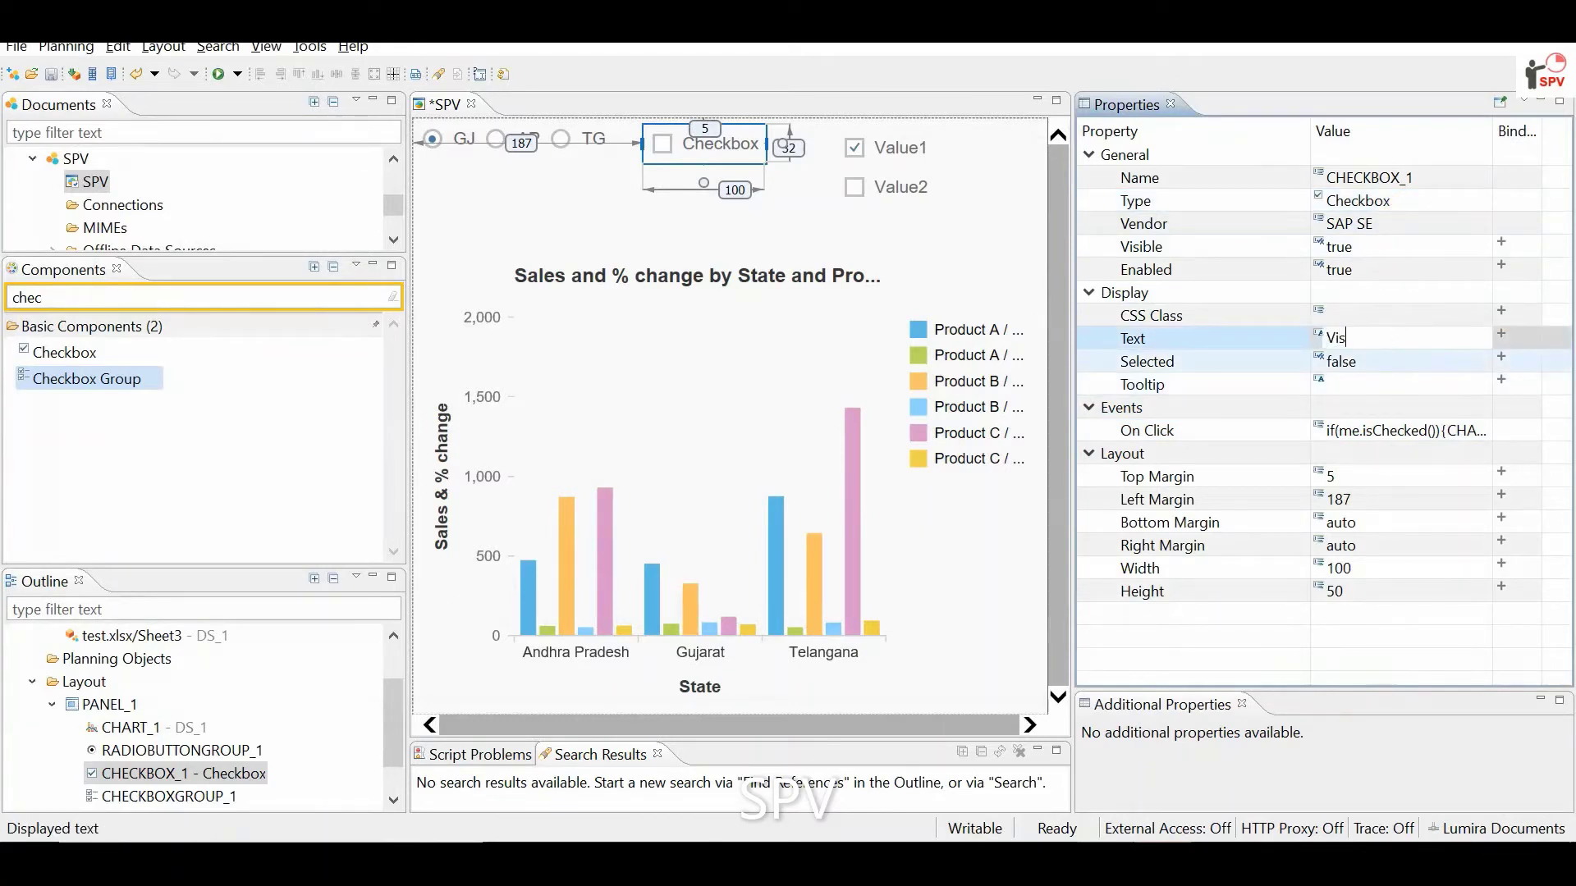
type("ible")
left_click(1427, 362)
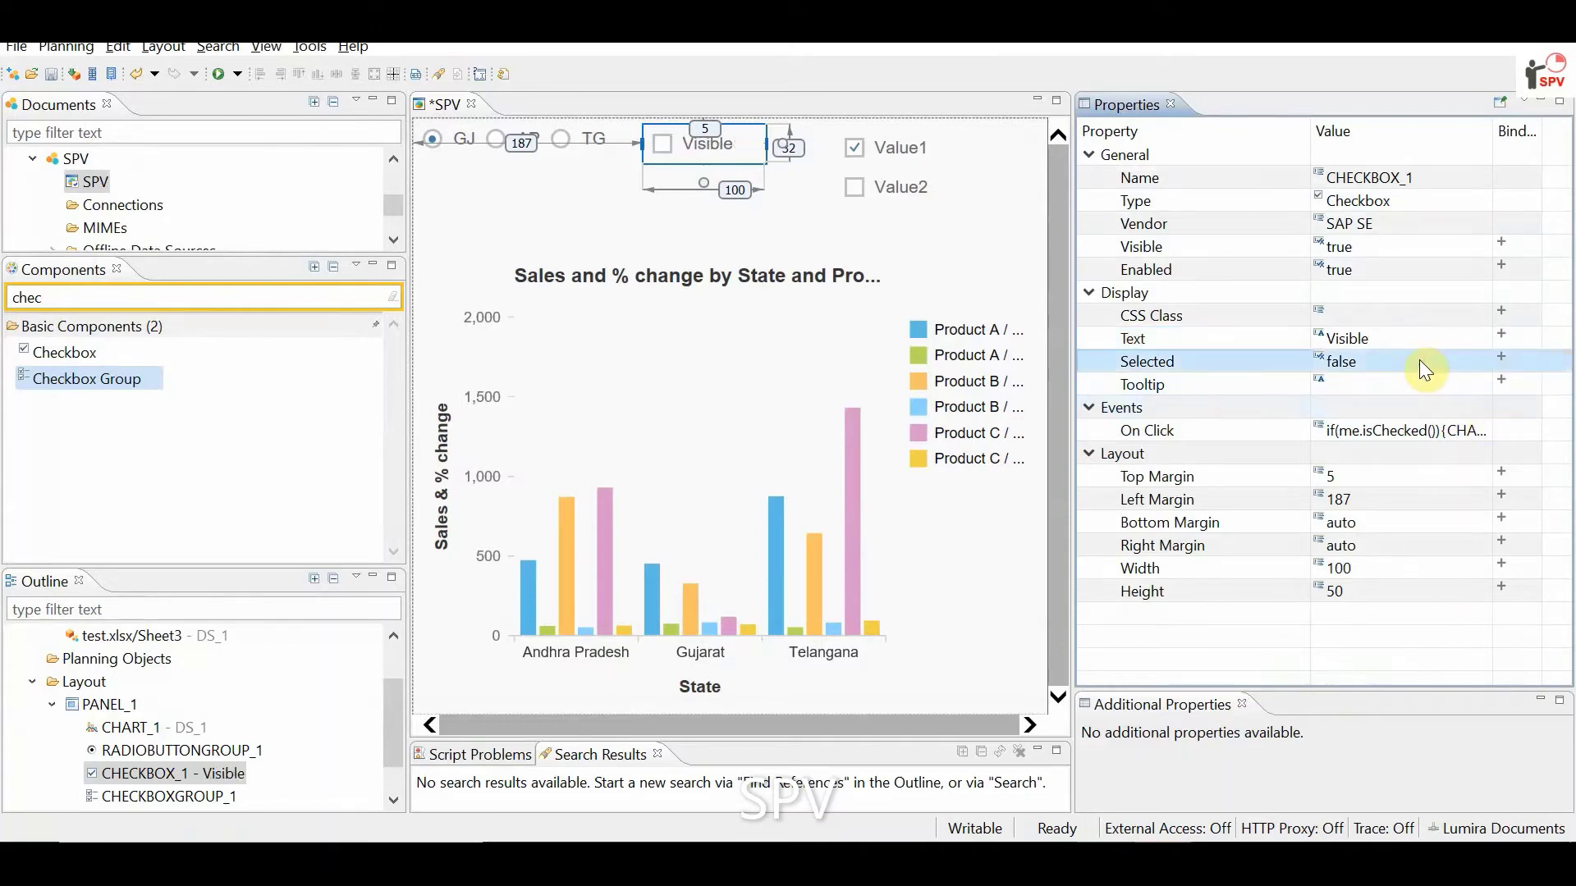
left_click(50, 74)
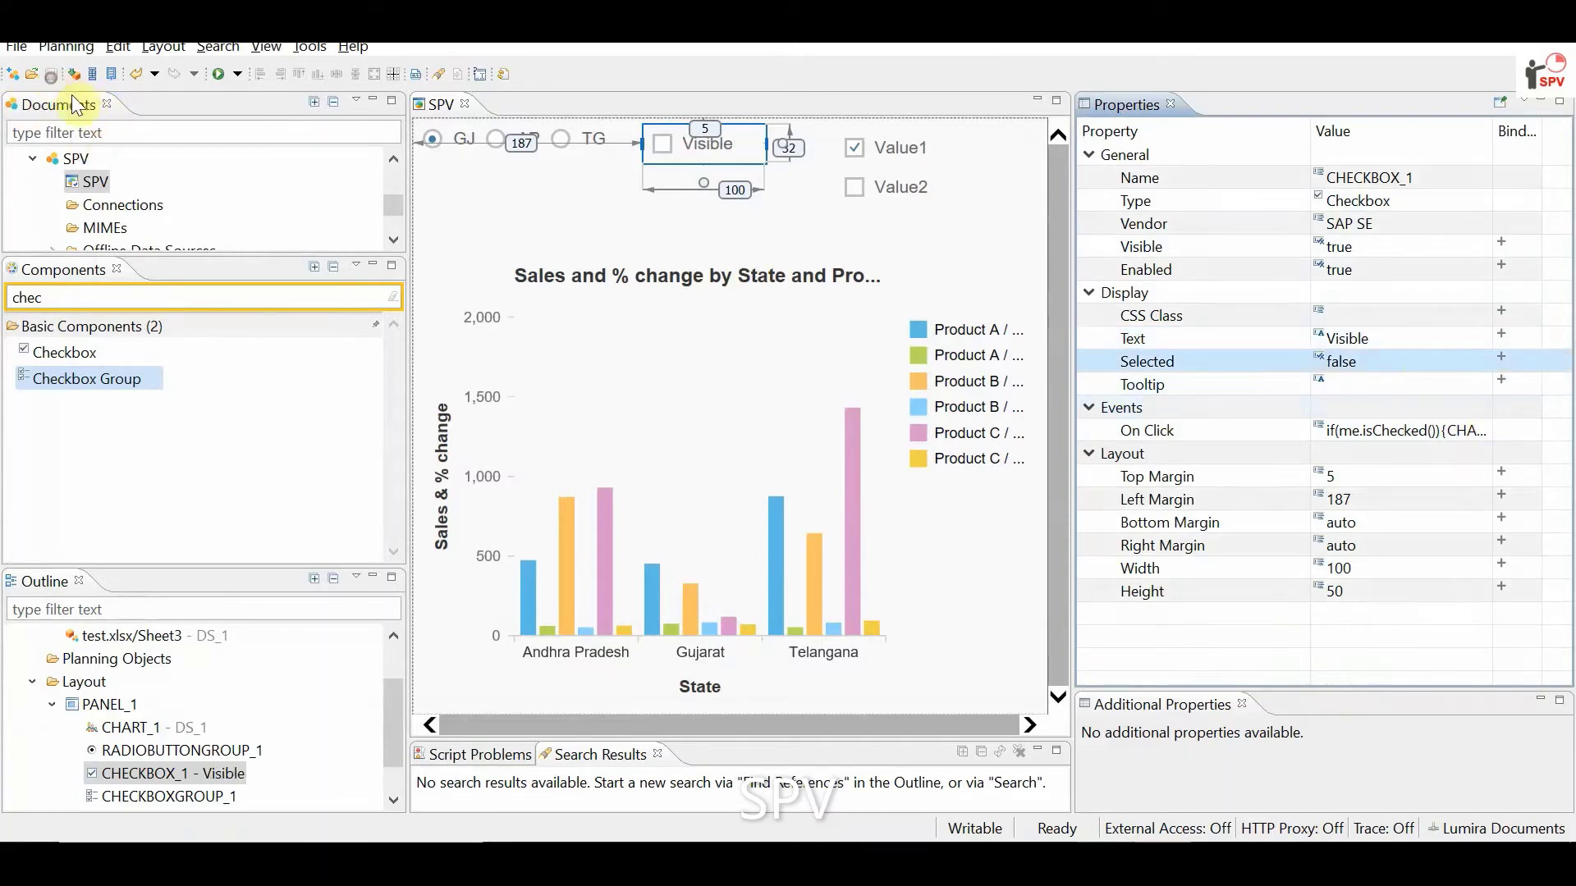
left_click(212, 74)
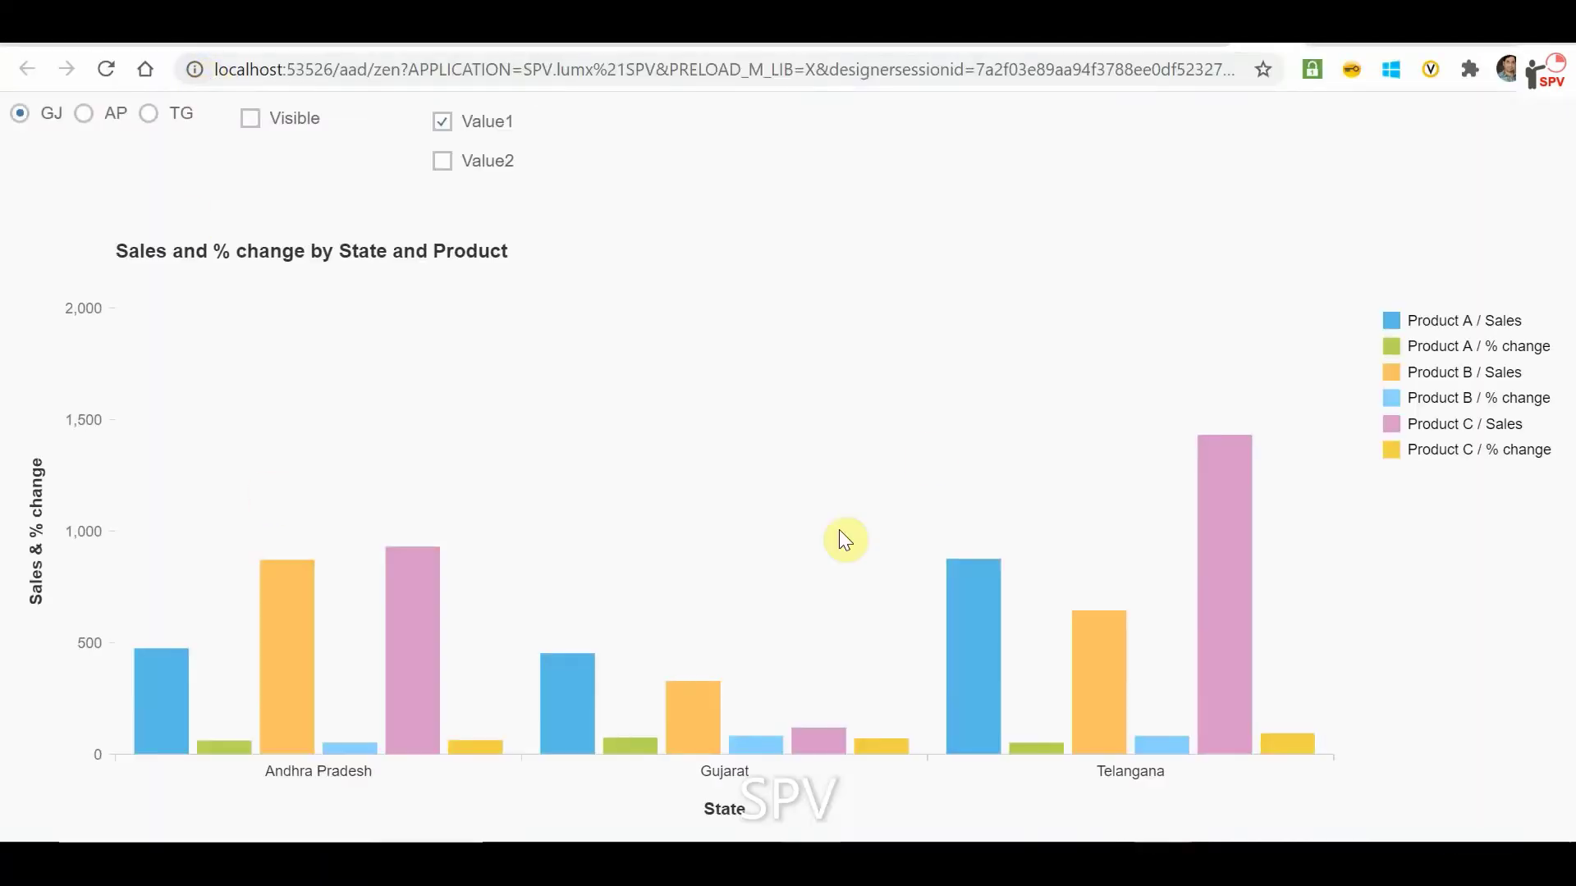
Untick Visible to hide the sales chart, then tick it to show the chart again.
left_click(248, 116)
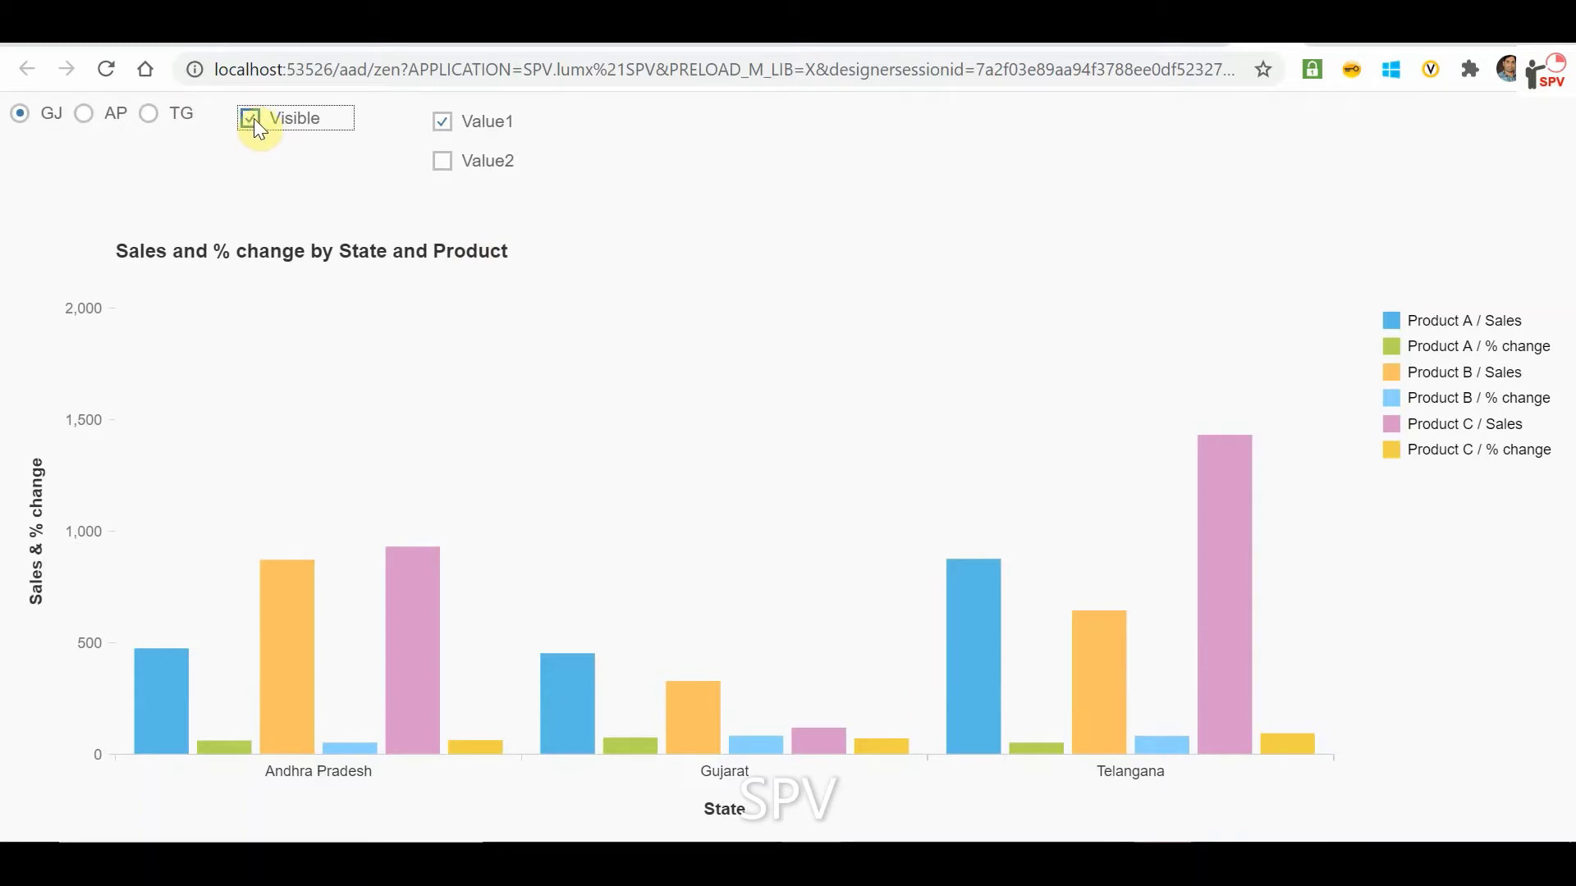
left_click(252, 119)
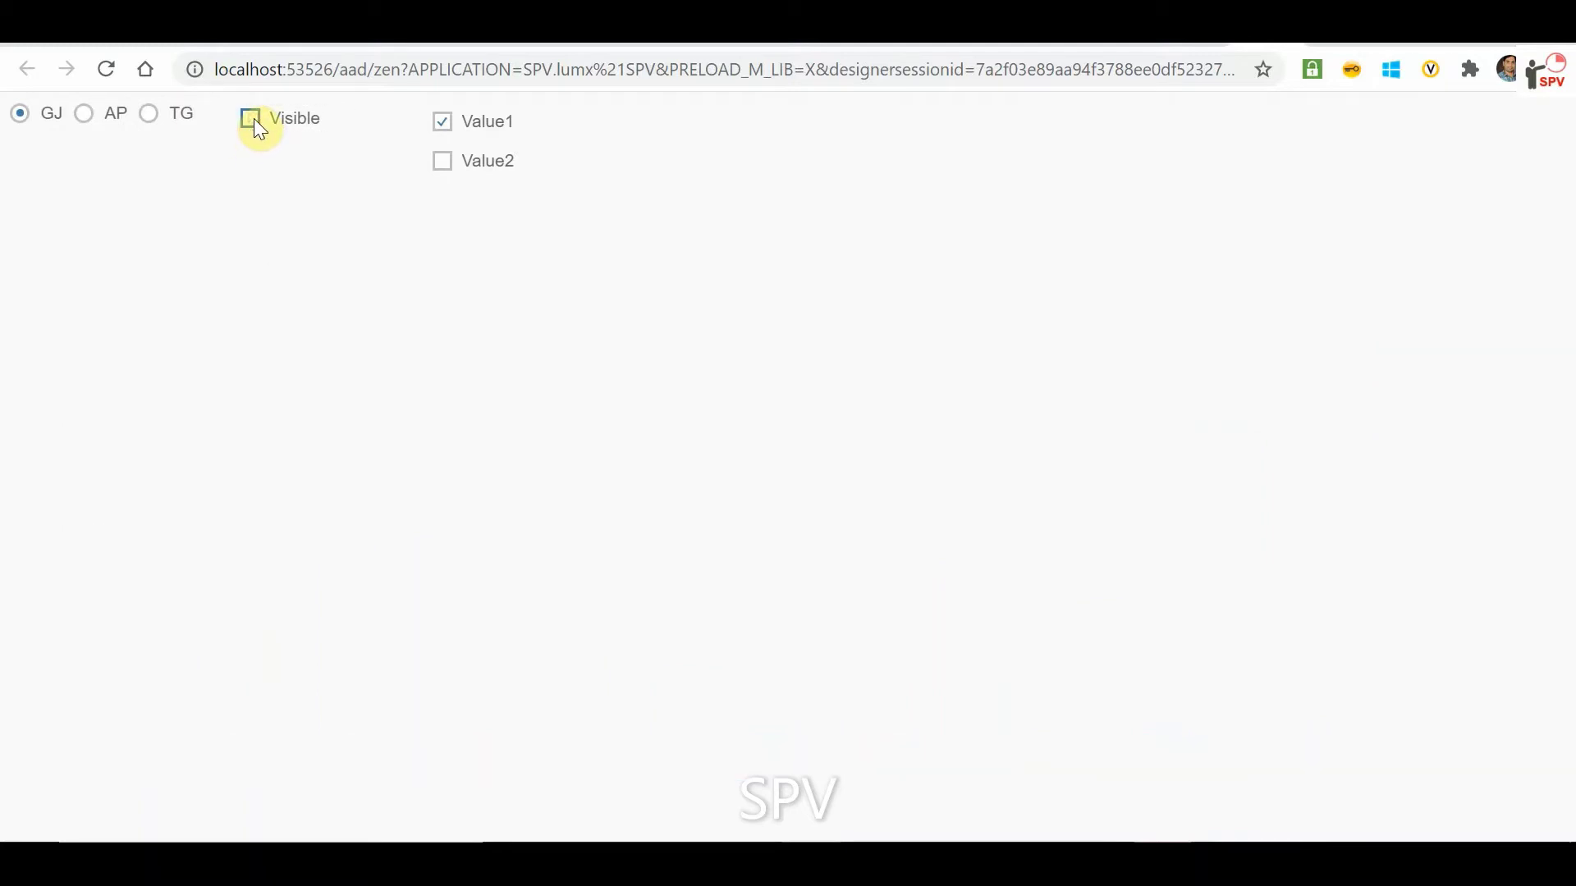
left_click(251, 118)
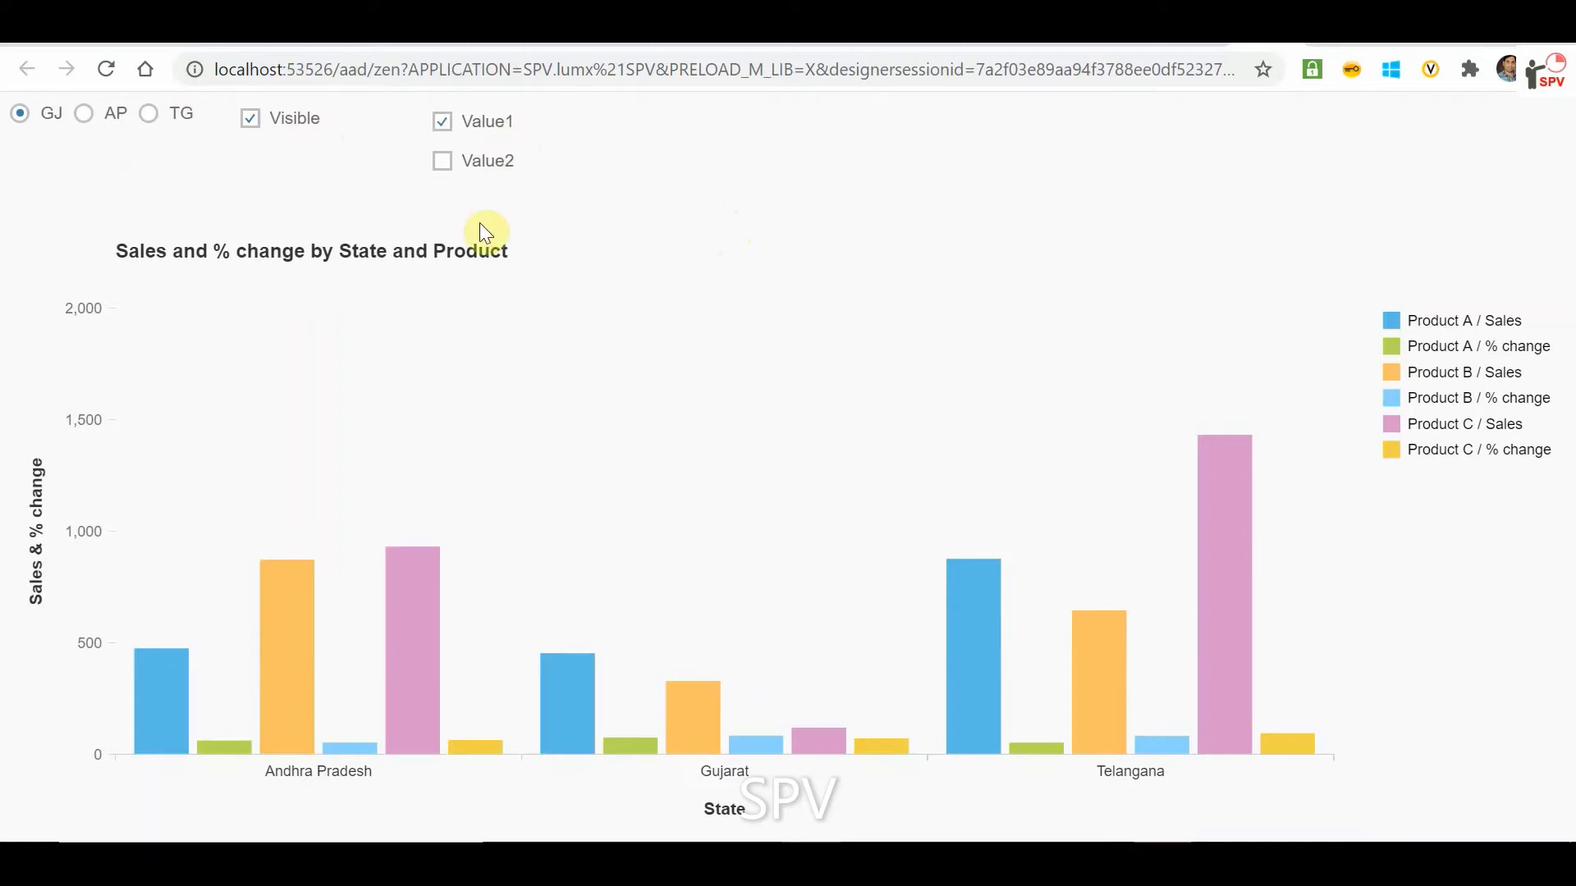
Open CHECKBOXGROUP_1's Items editor and rename Value1 to Andhra Pradesh.
key("alt+Tab")
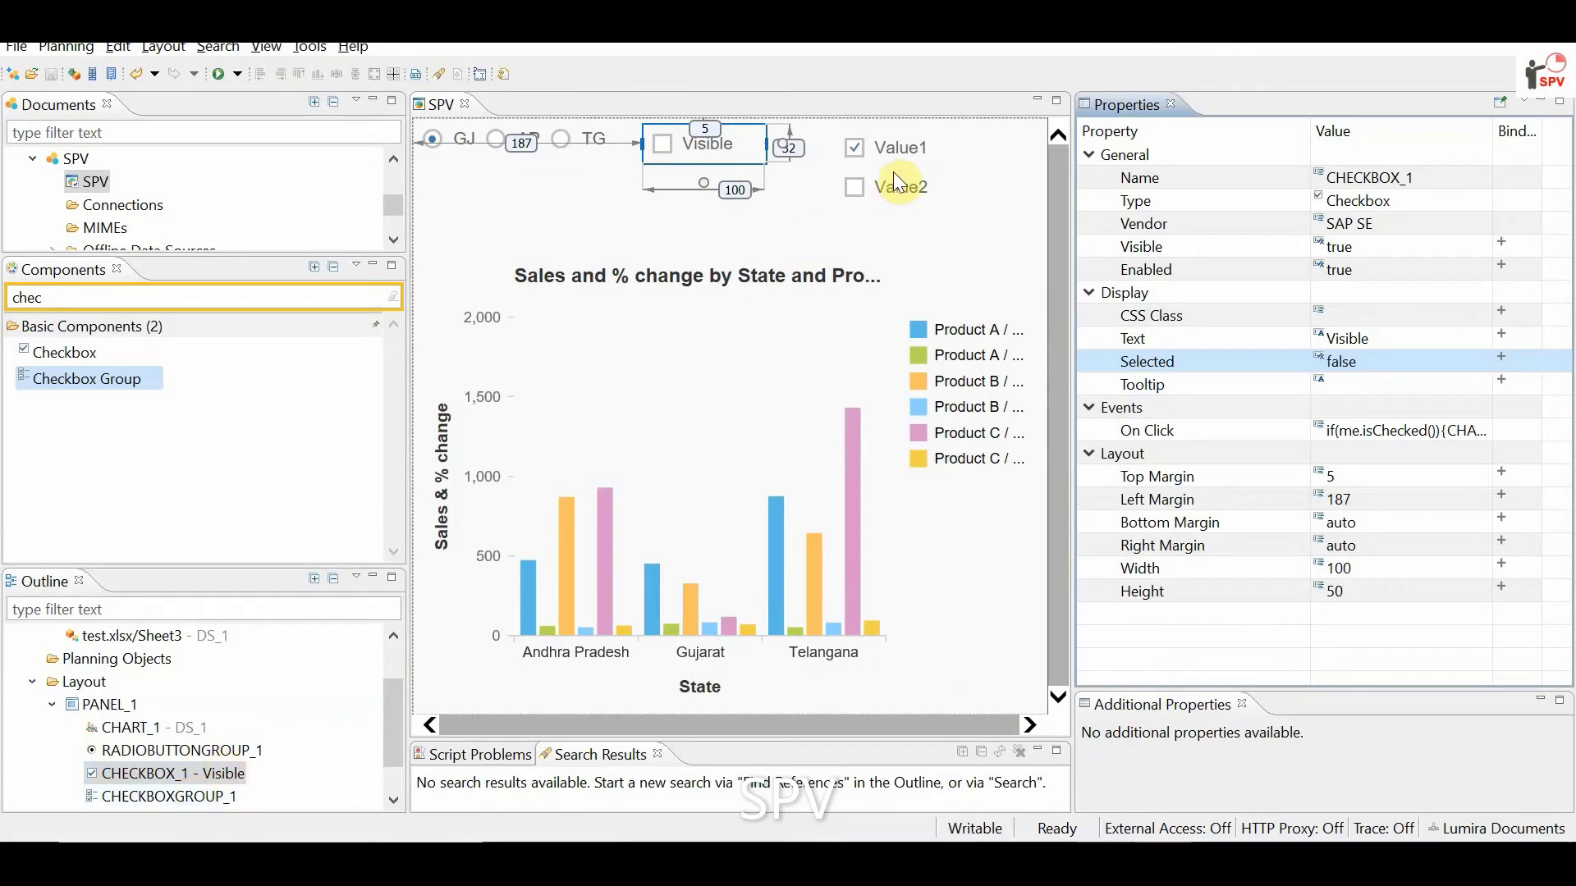
left_click(893, 172)
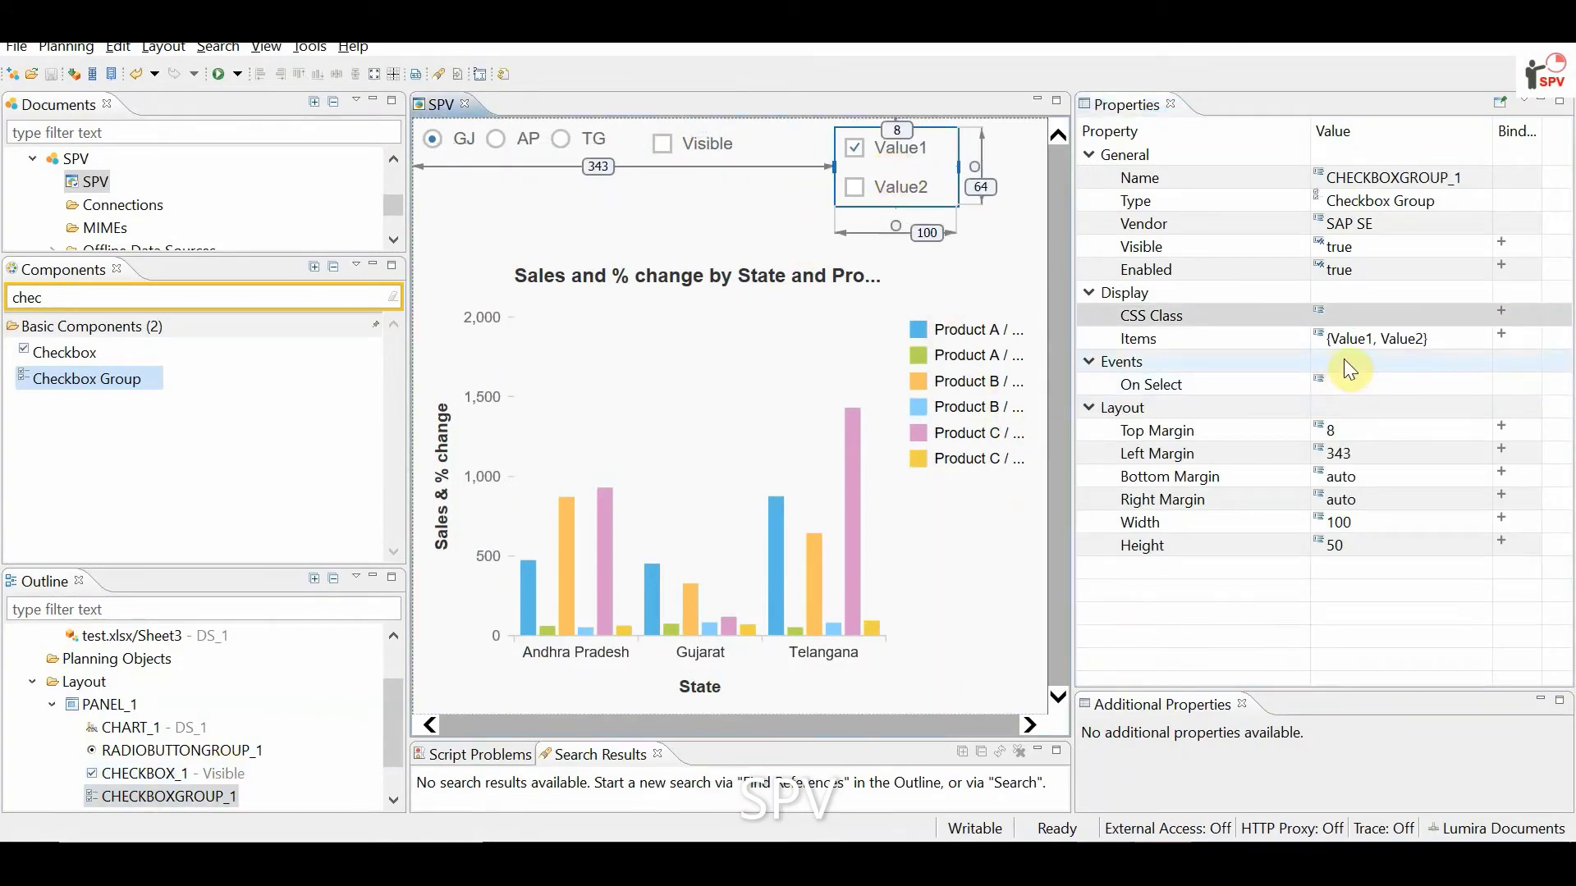
left_click(1380, 338)
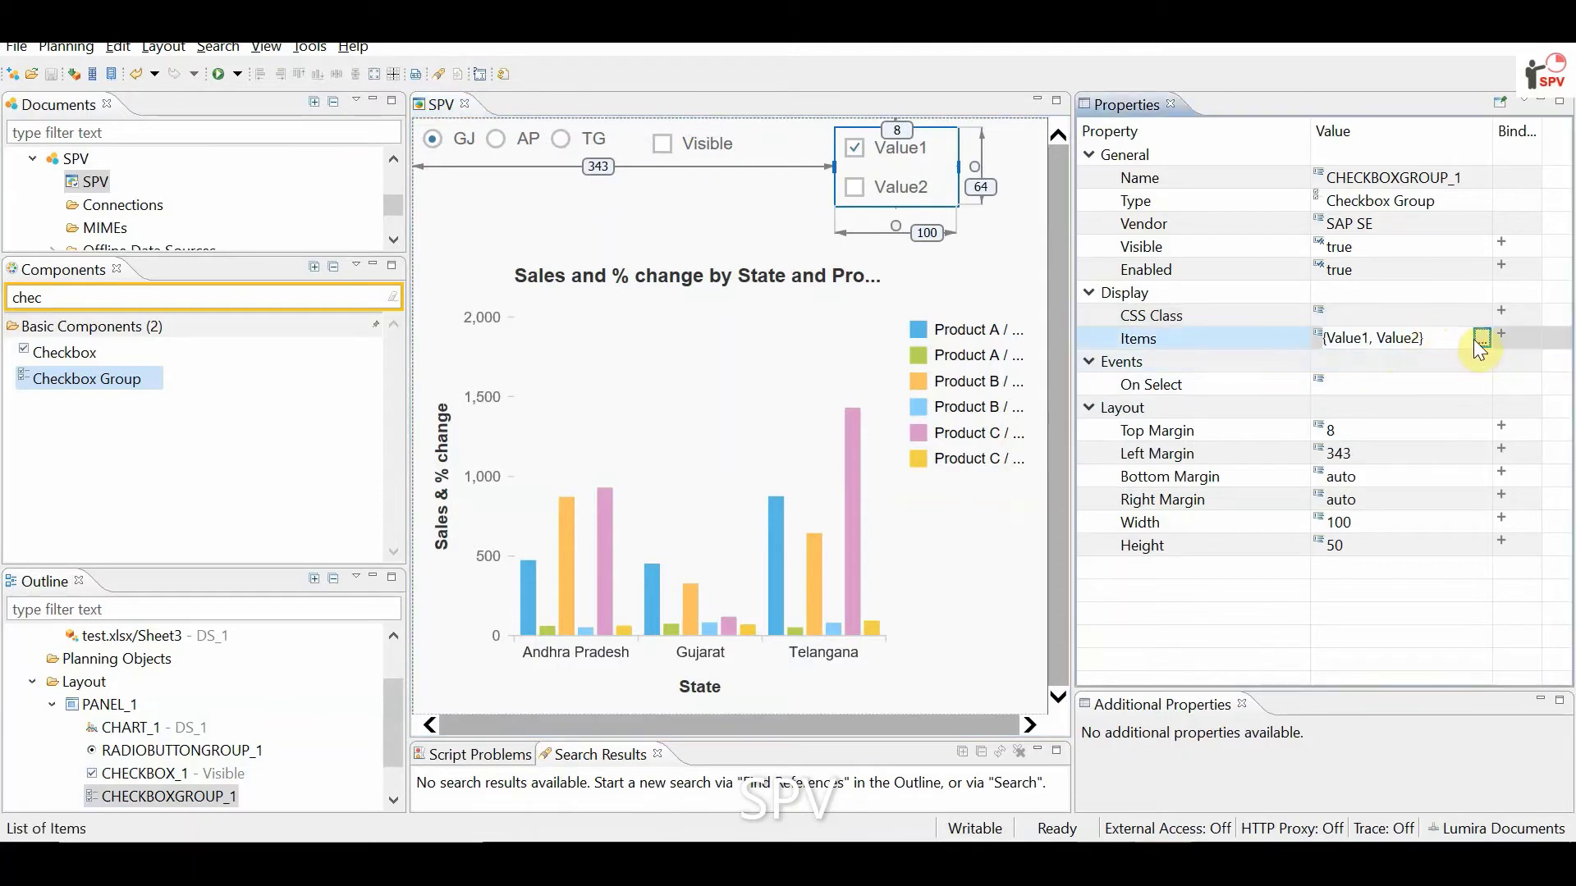
left_click(1481, 338)
left_click(631, 313)
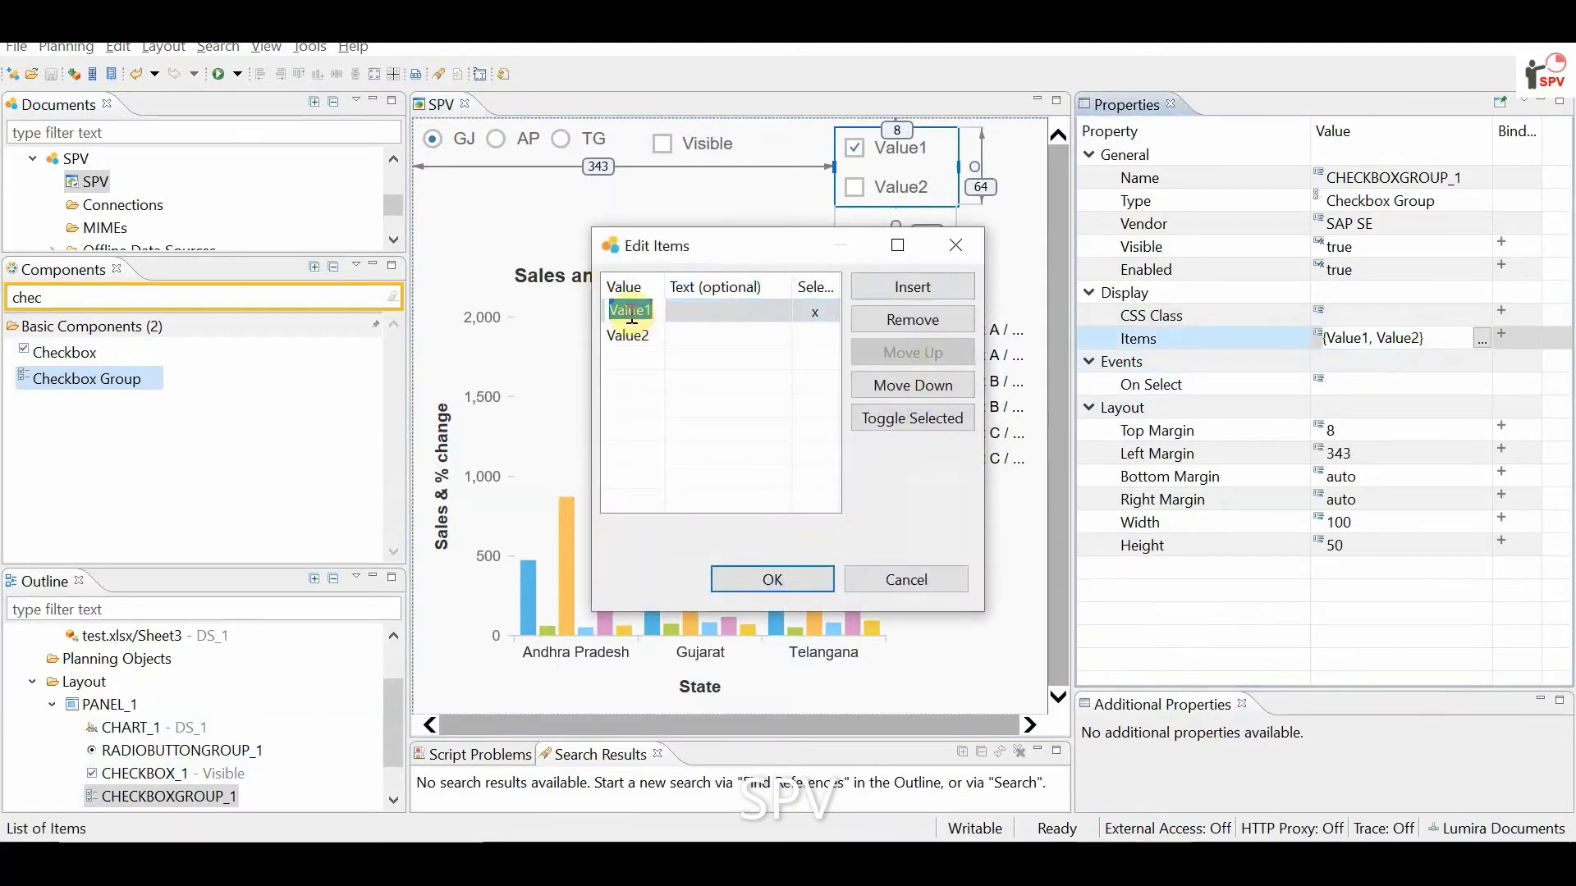
type("A")
type("ndhra")
type(" Prade")
type("sh")
key("Return")
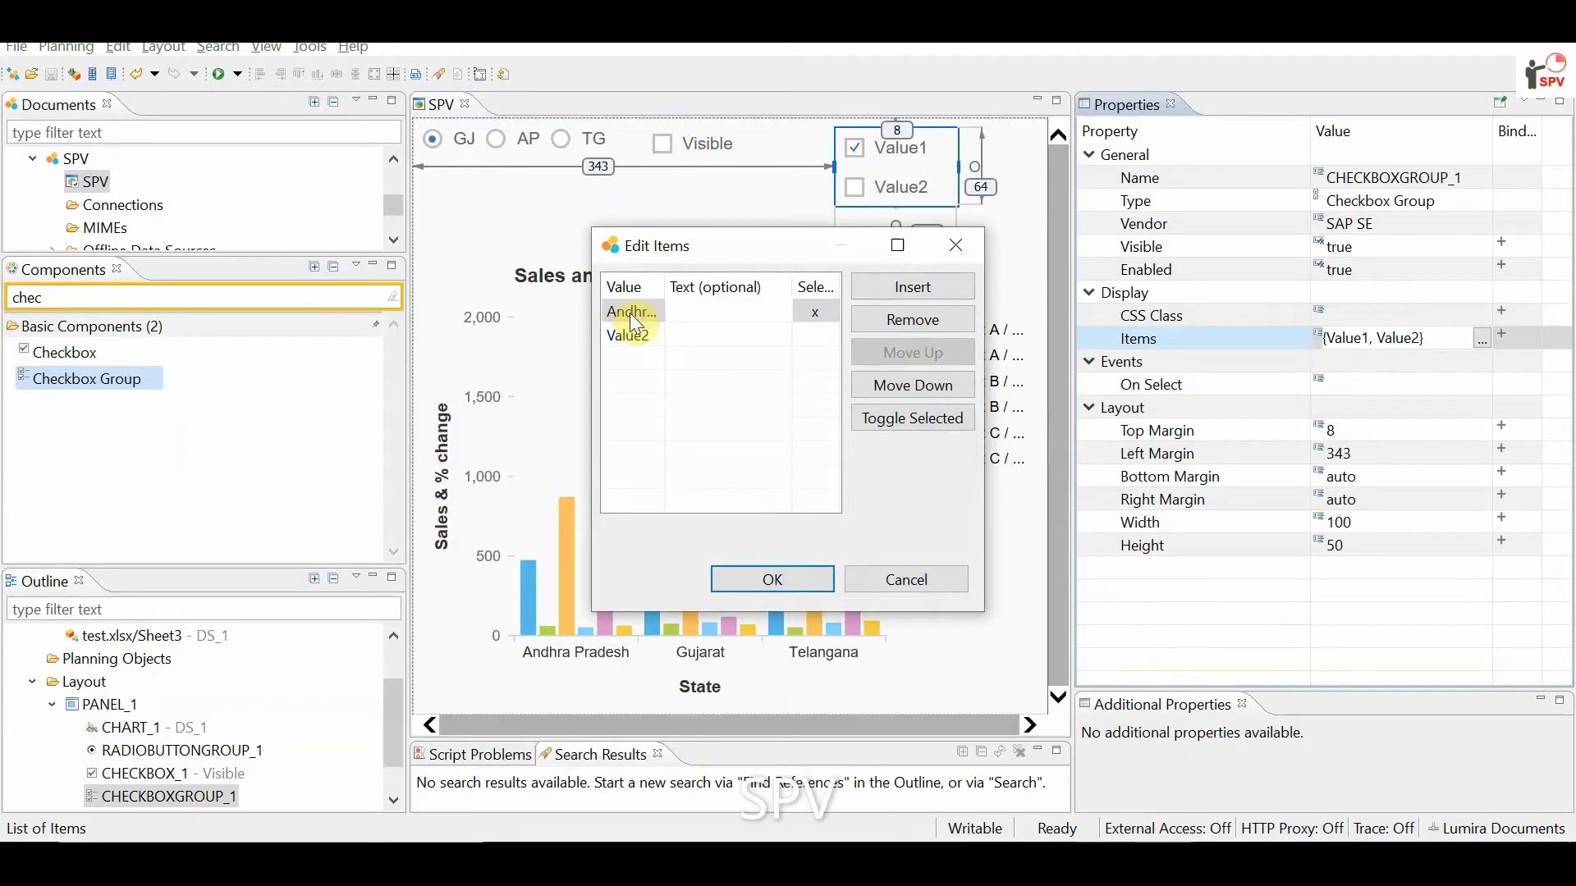
Rename Value2 to Telangana, add a Gujarat item, and apply the list.
left_click(629, 313)
type("T")
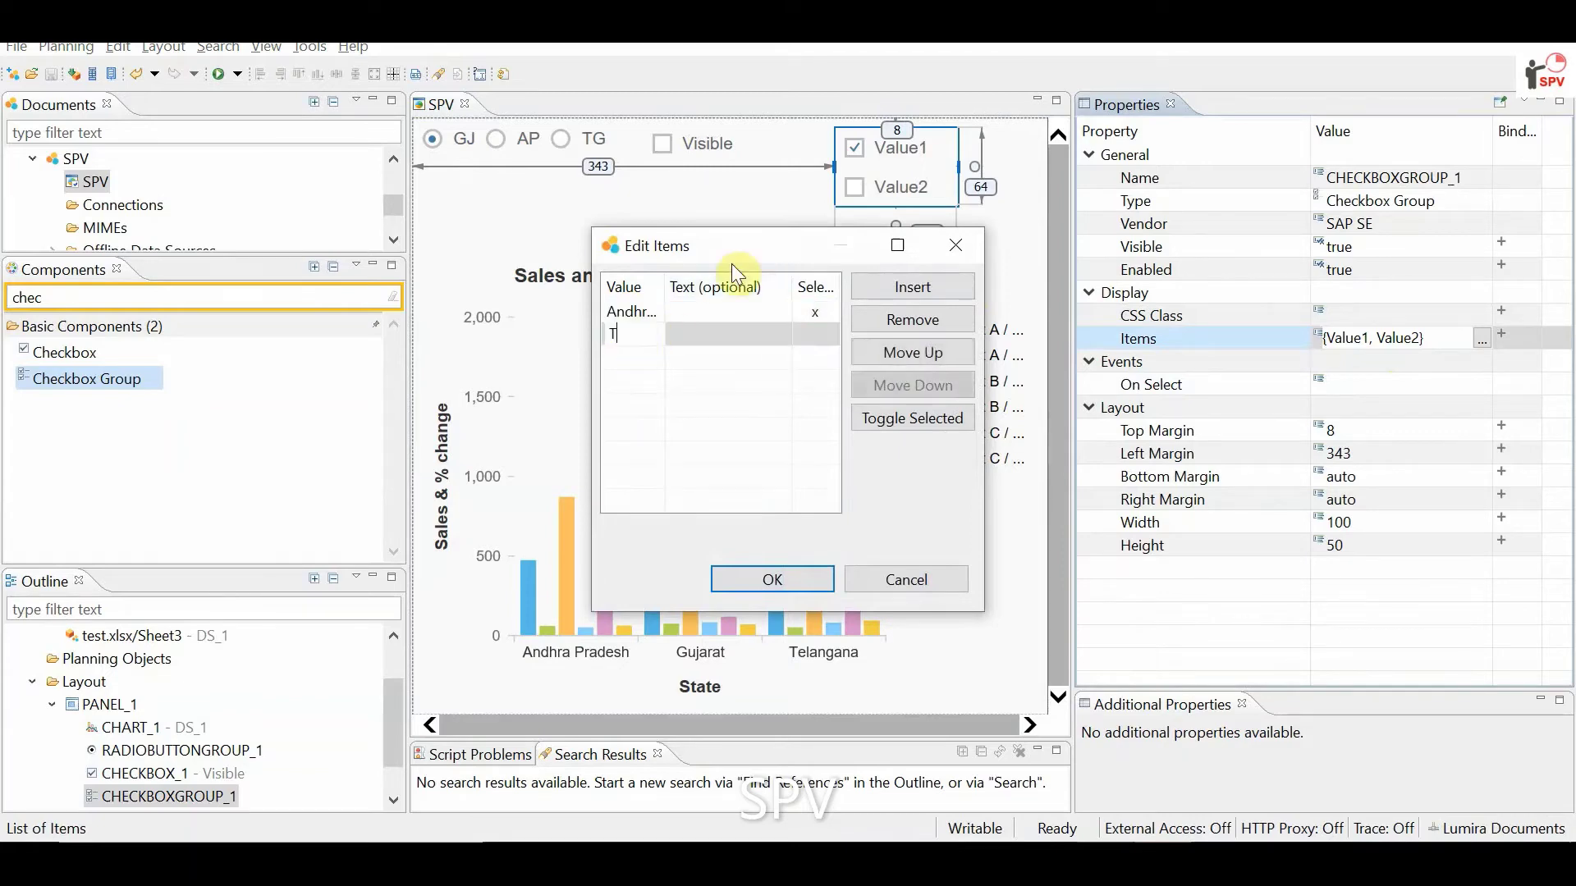
type("elanga")
type("na")
key("Return")
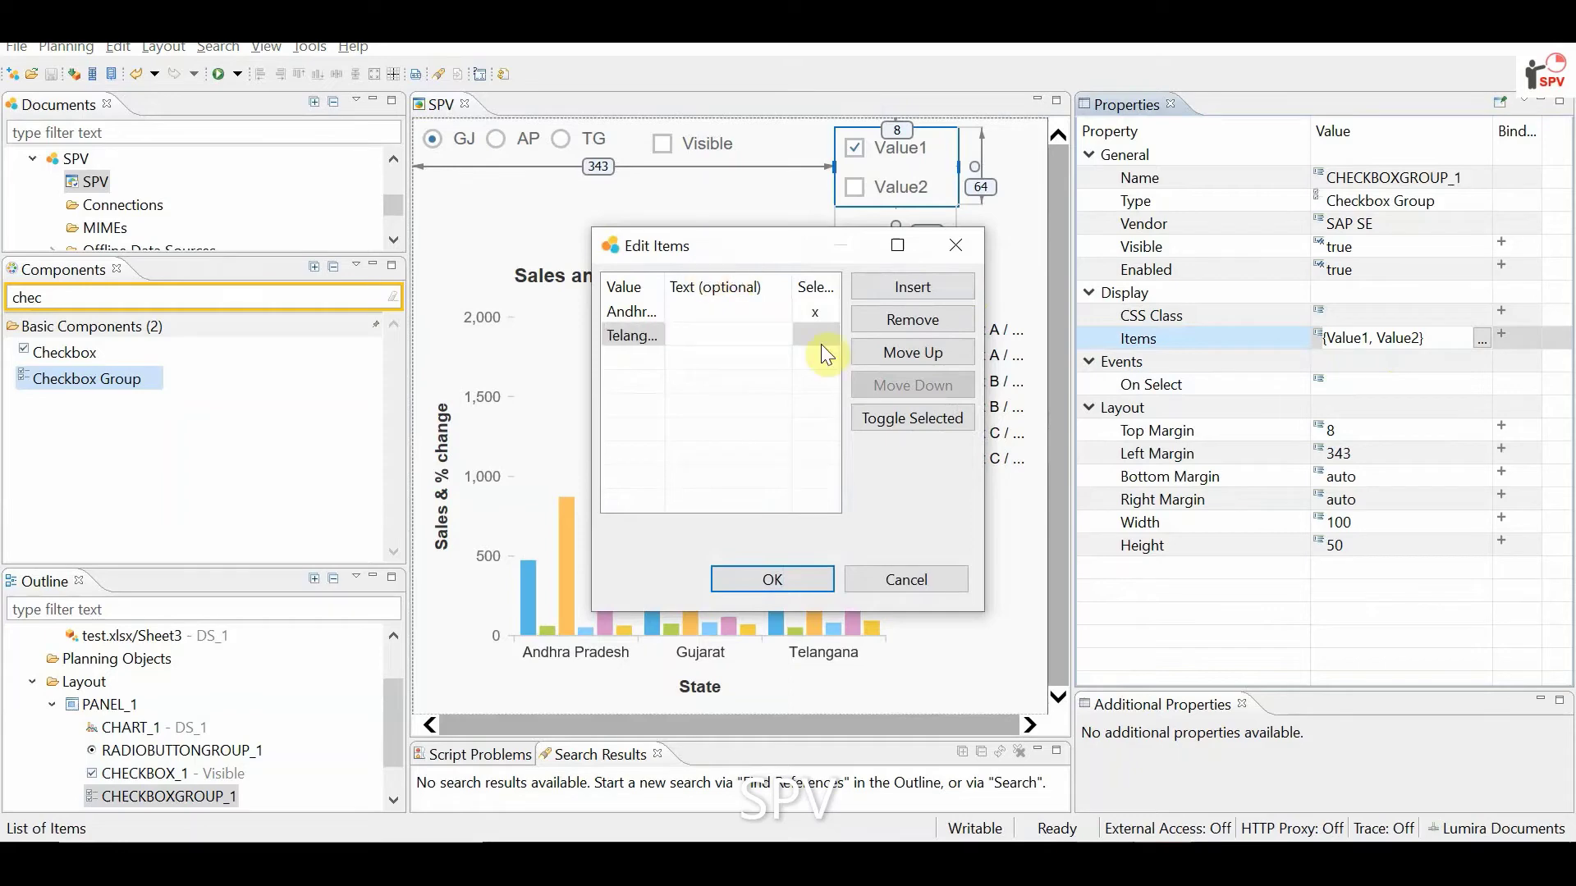
left_click(910, 287)
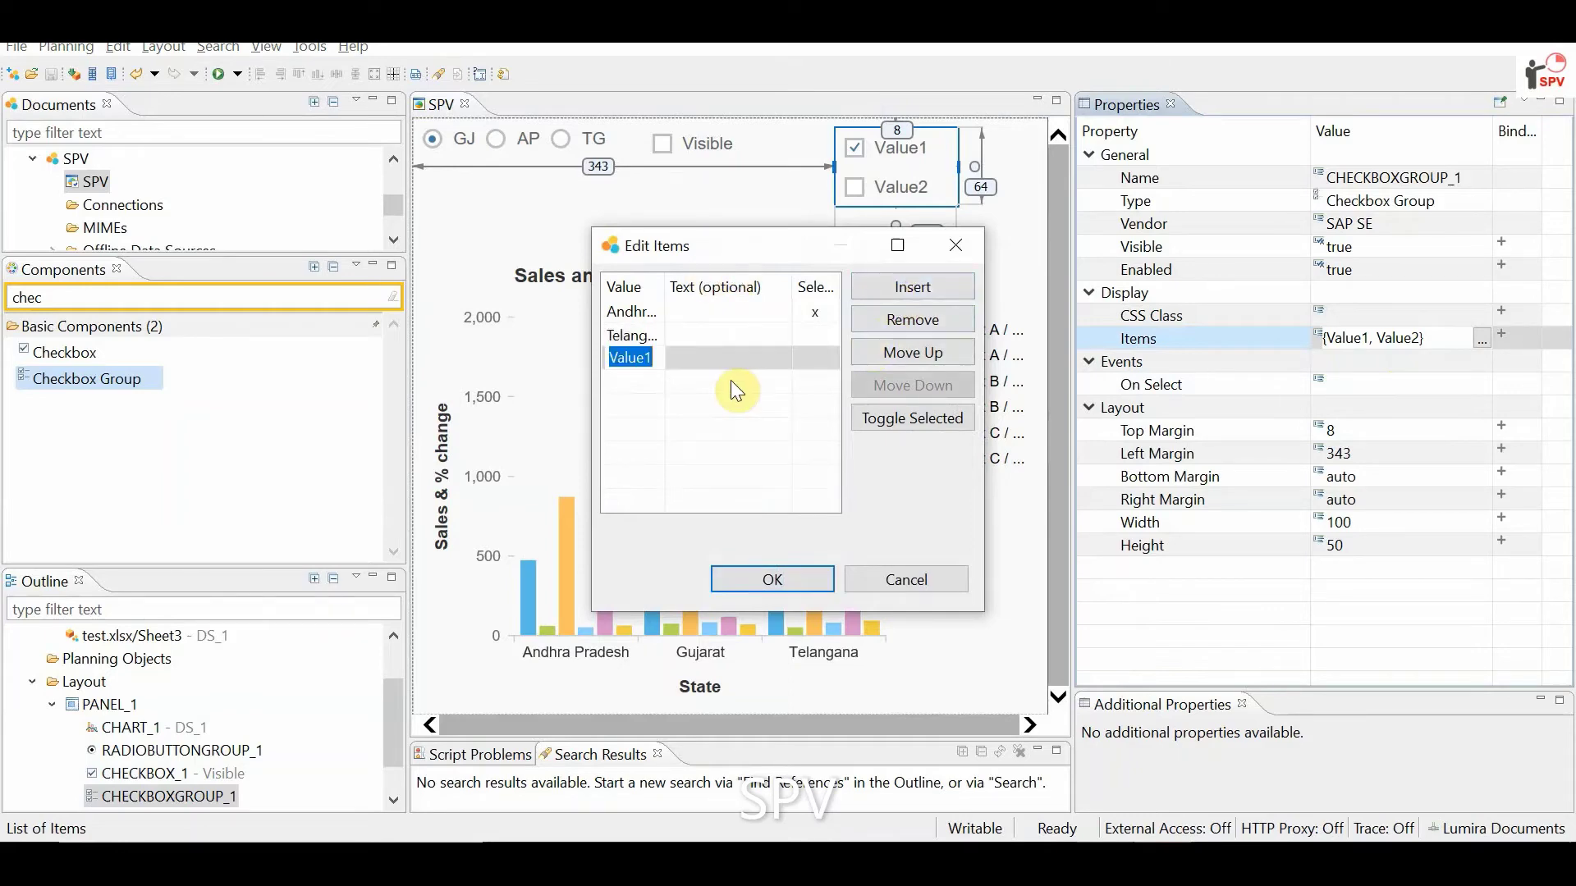
key("Return")
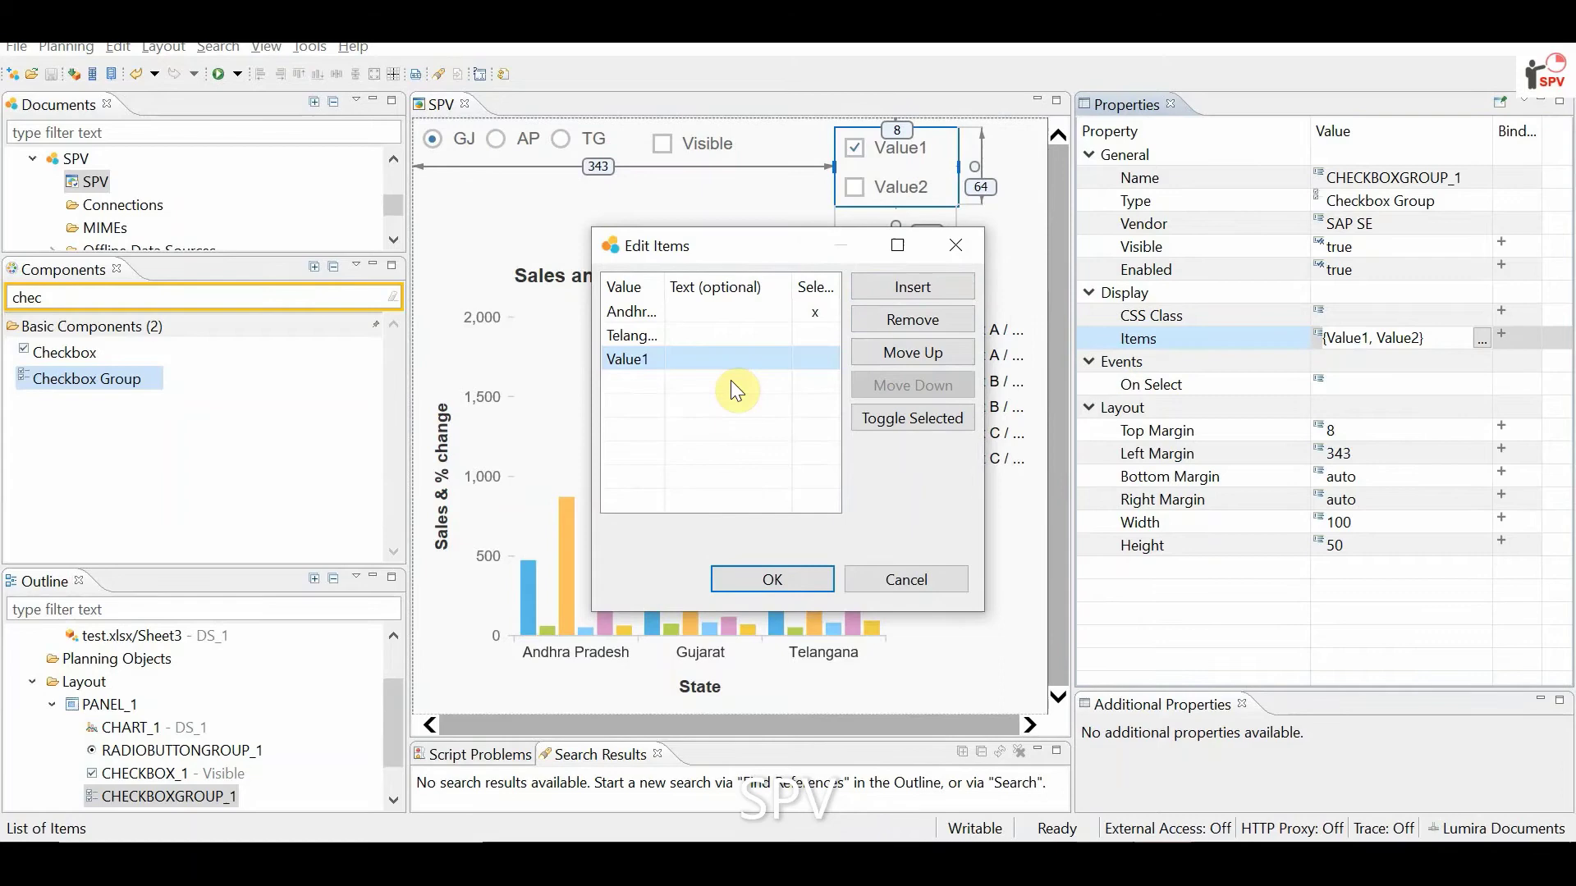
left_click(632, 362)
type("G")
type("ujarat")
left_click(753, 574)
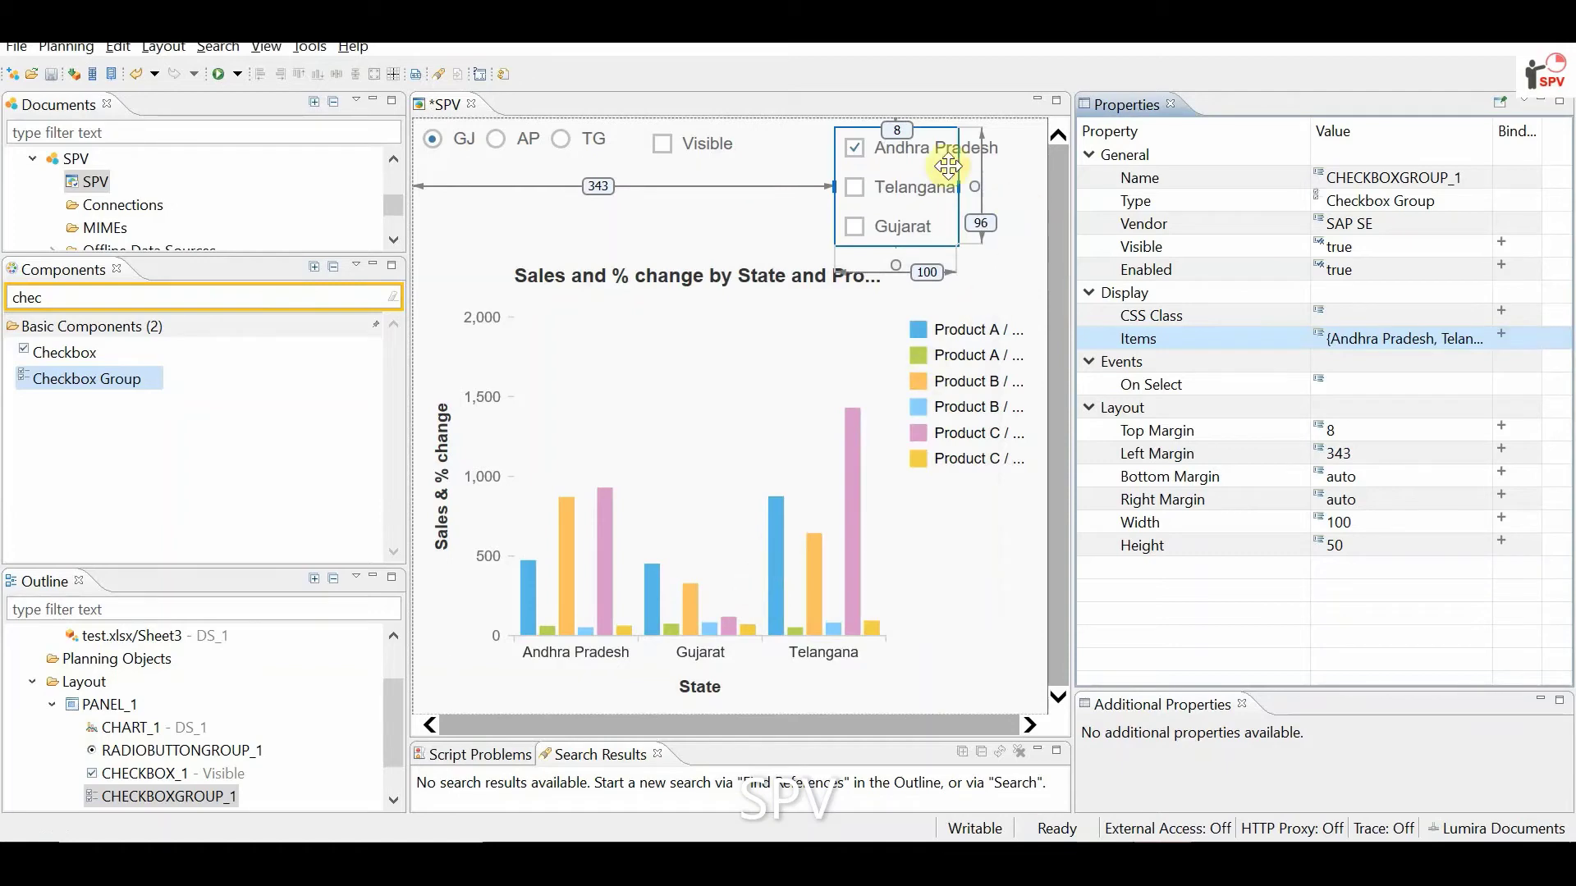
Open the Script Editor for CHECKBOXGROUP_1's On Select event.
left_click(866, 148)
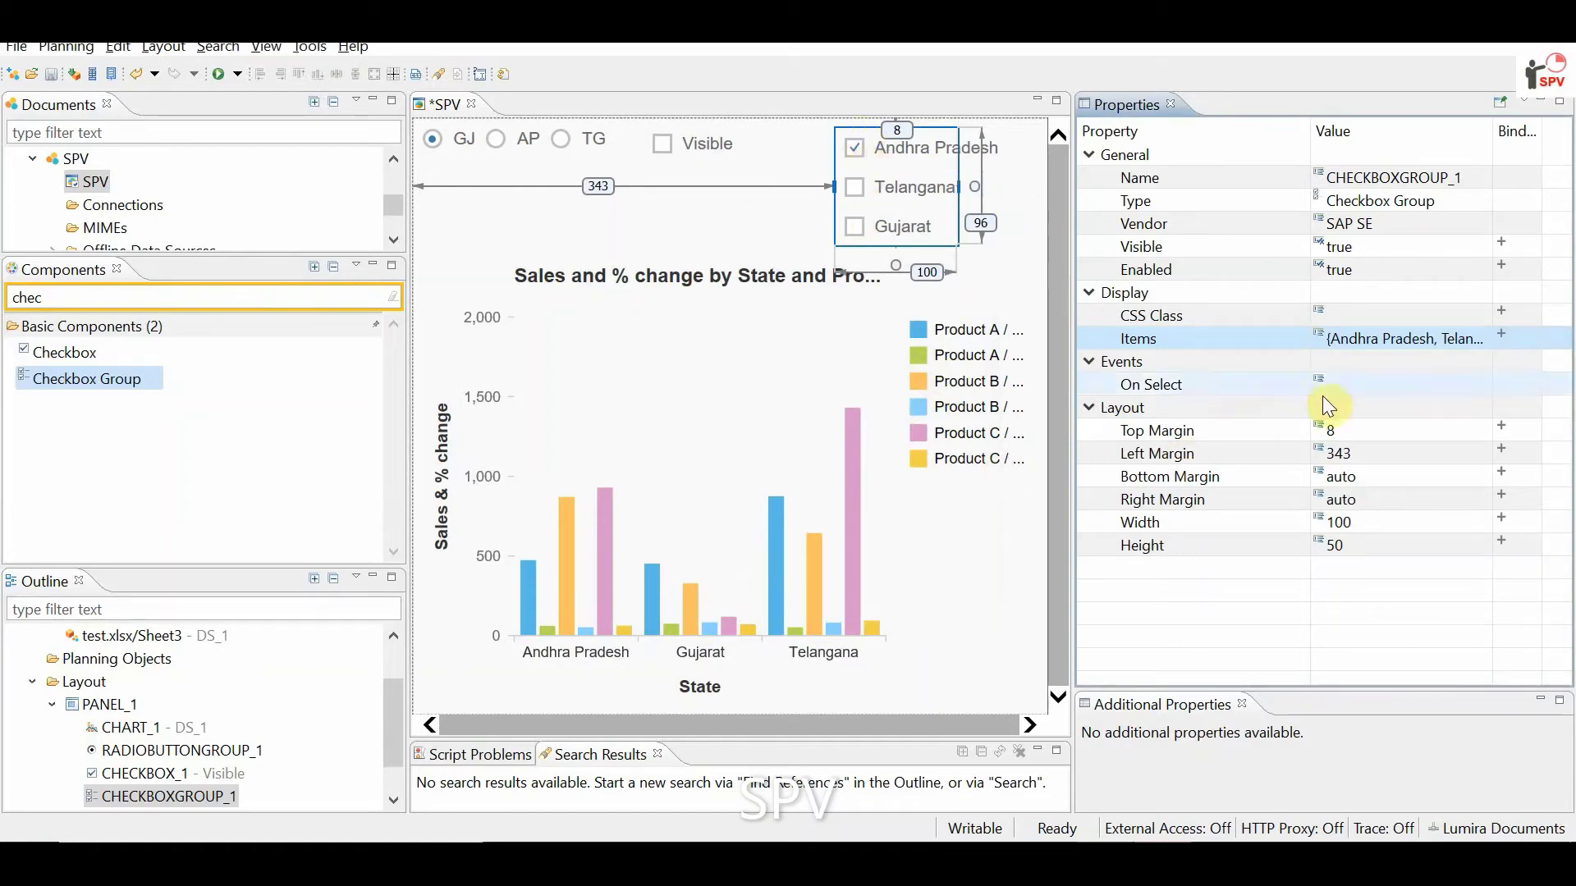
left_click(1372, 386)
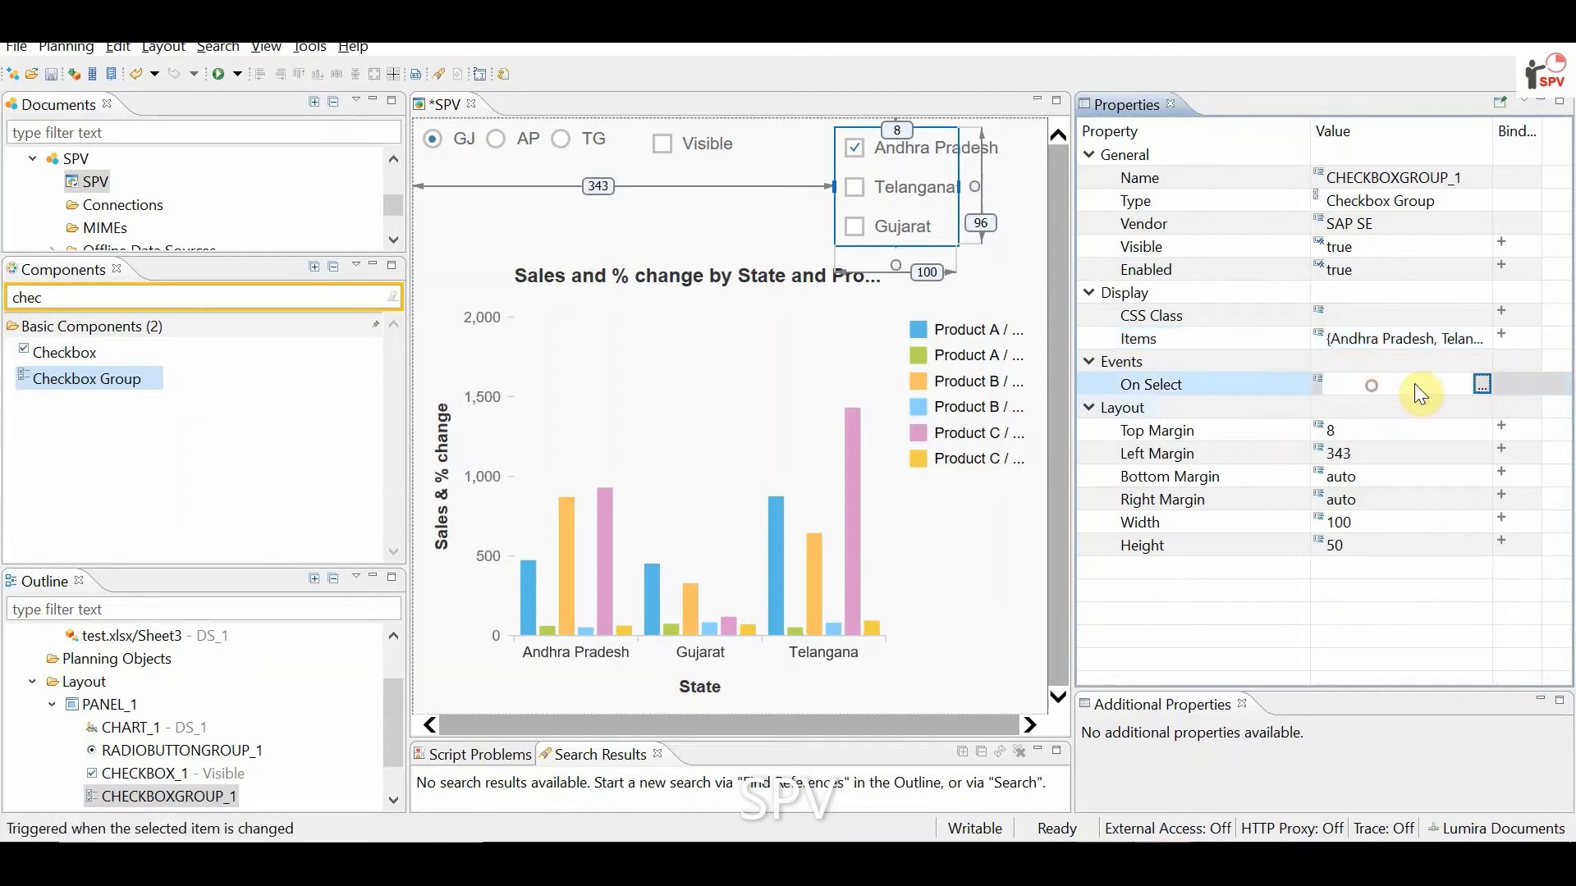
left_click(1481, 379)
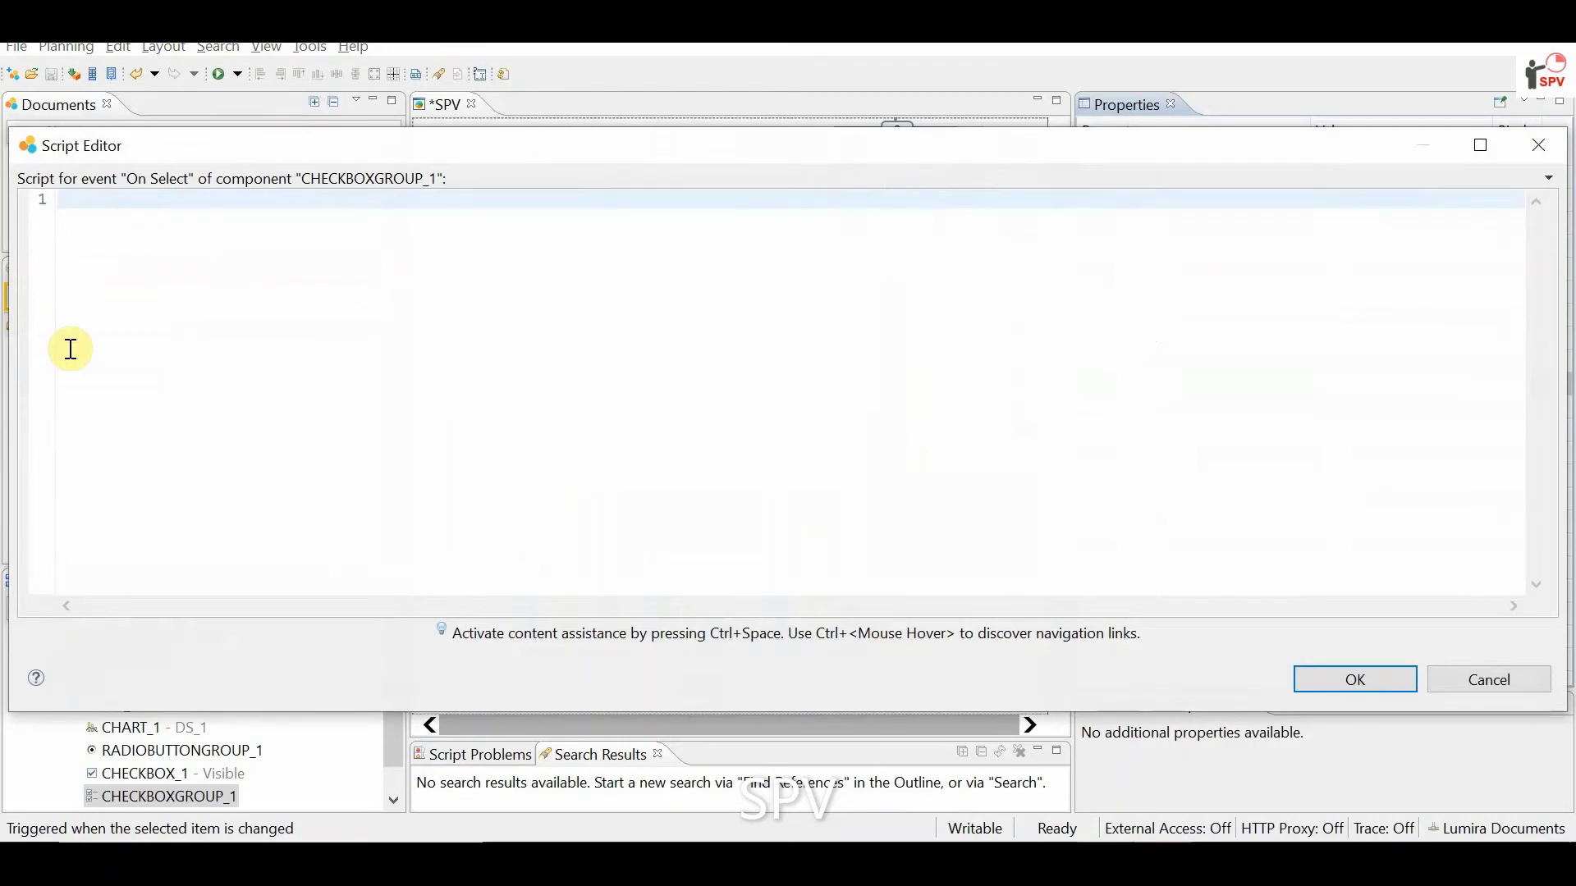
type("var a")
type("=")
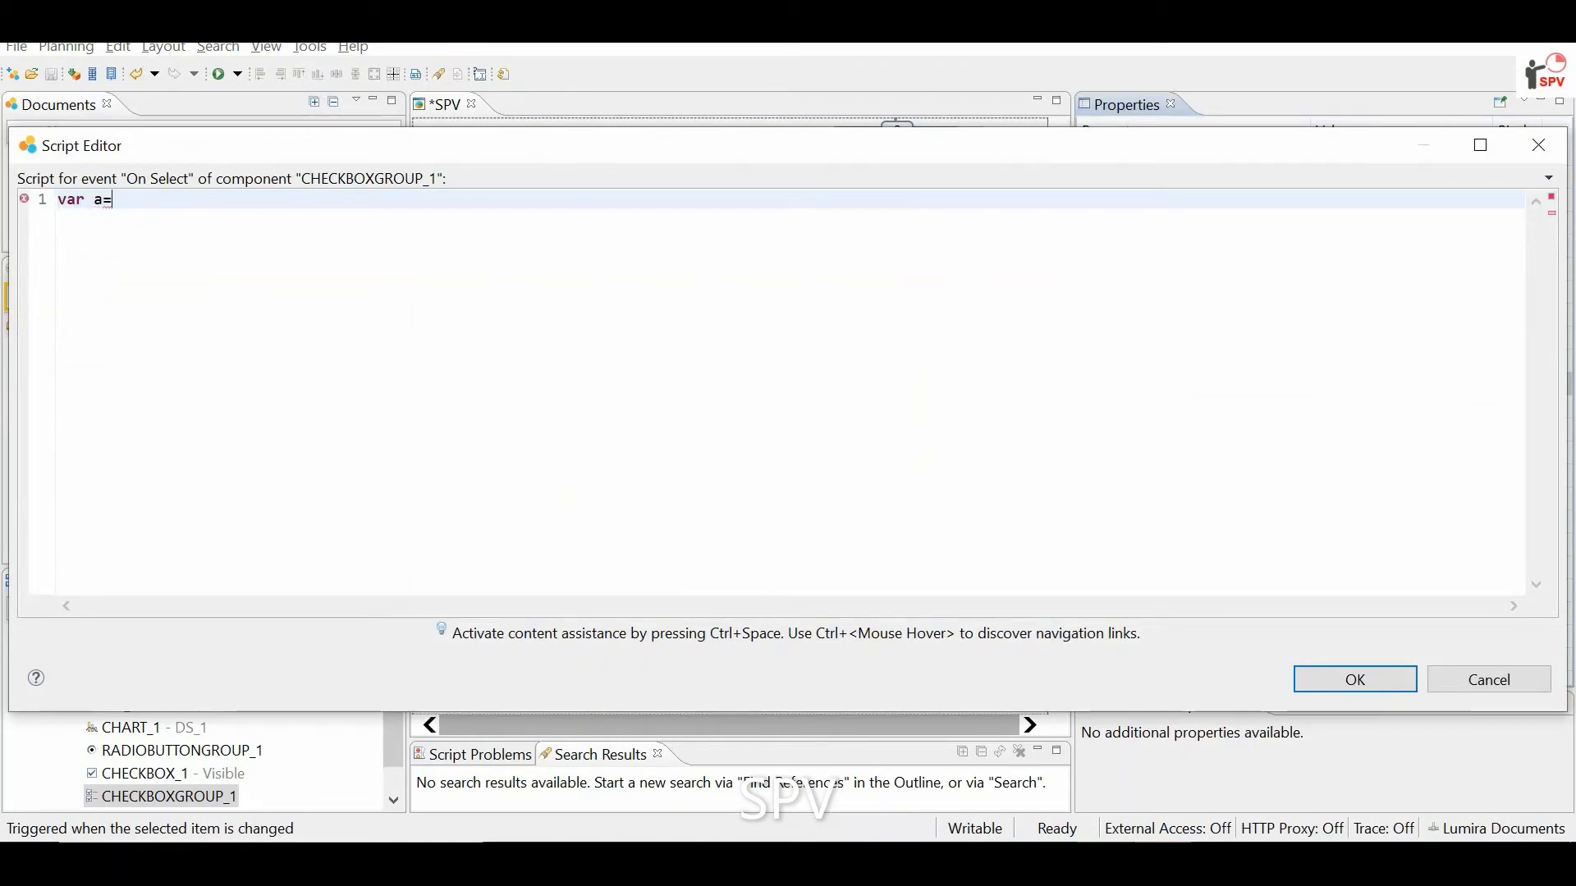
type("me")
type(".get")
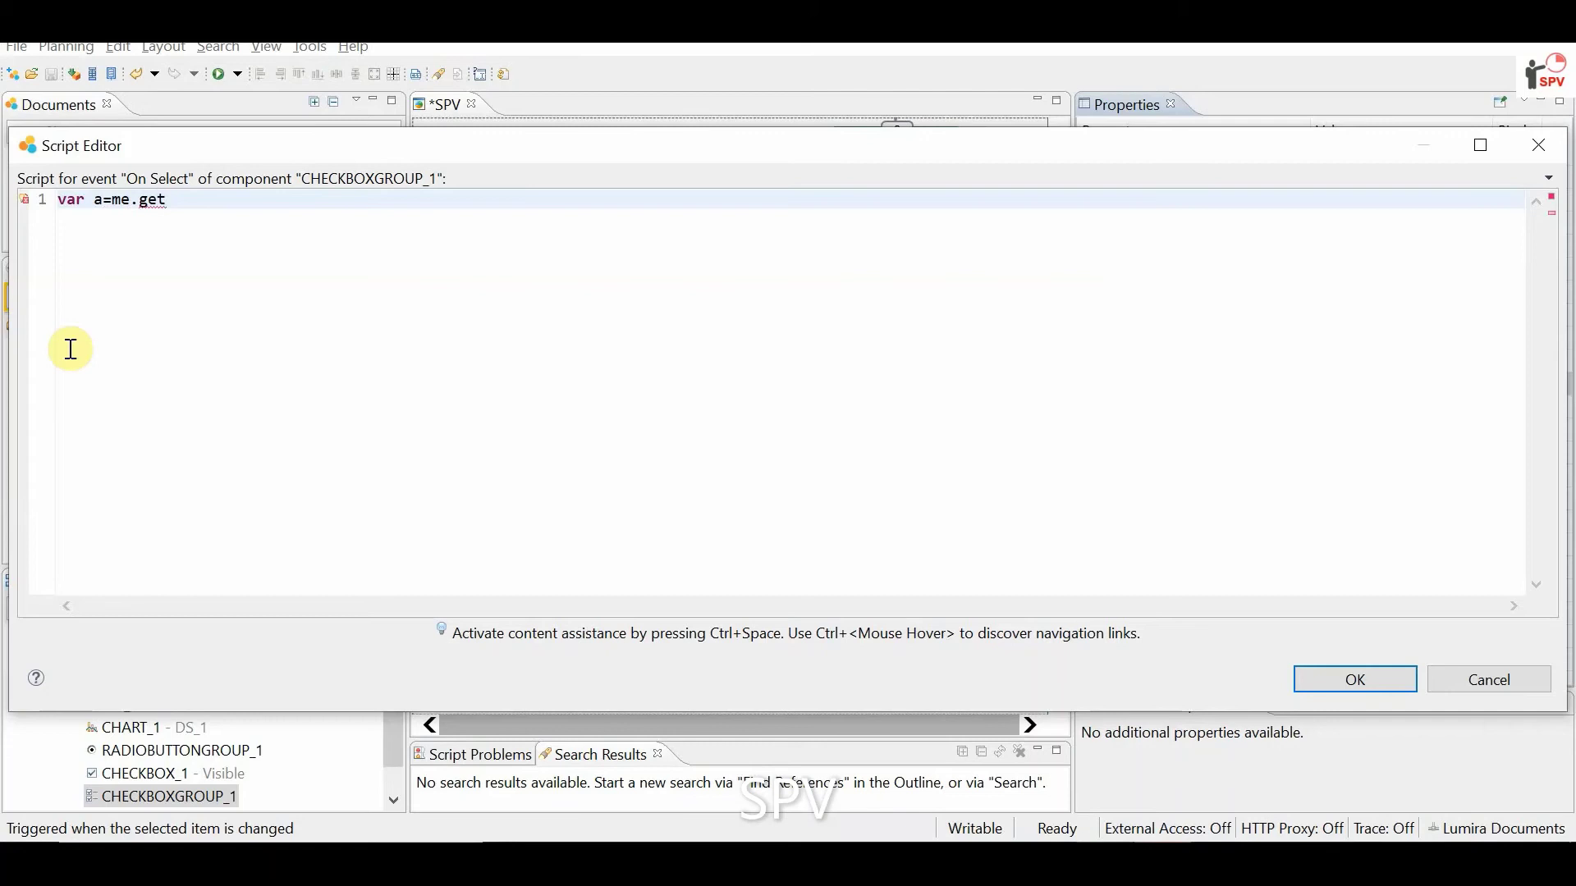
Write var a = me.getSelectedValues(); as the first script line.
key("ctrl+space")
type("s")
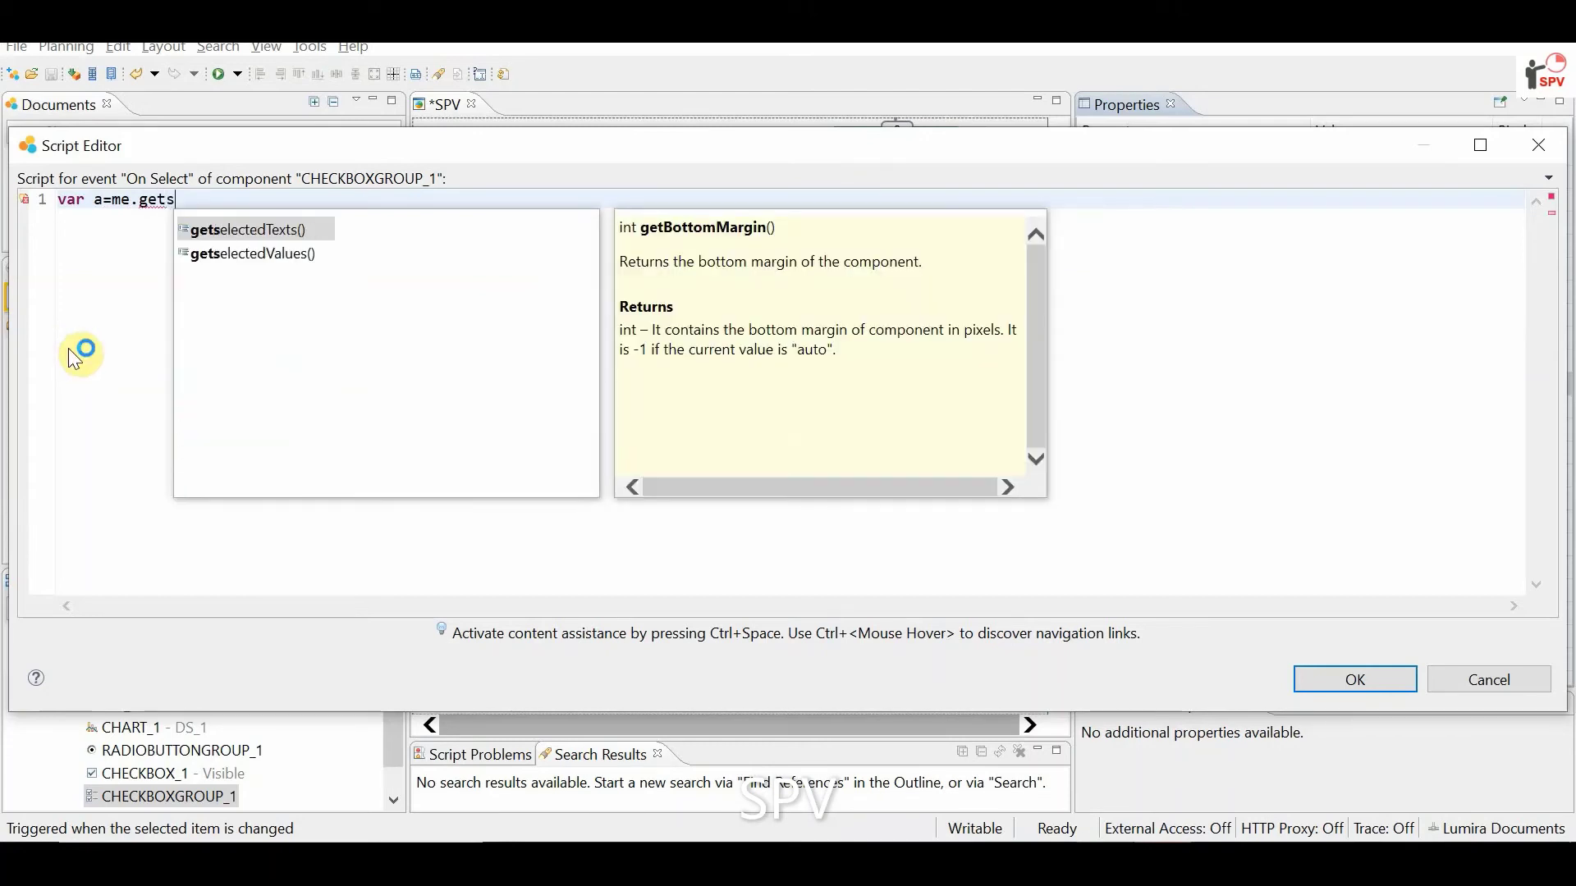
left_click(283, 255)
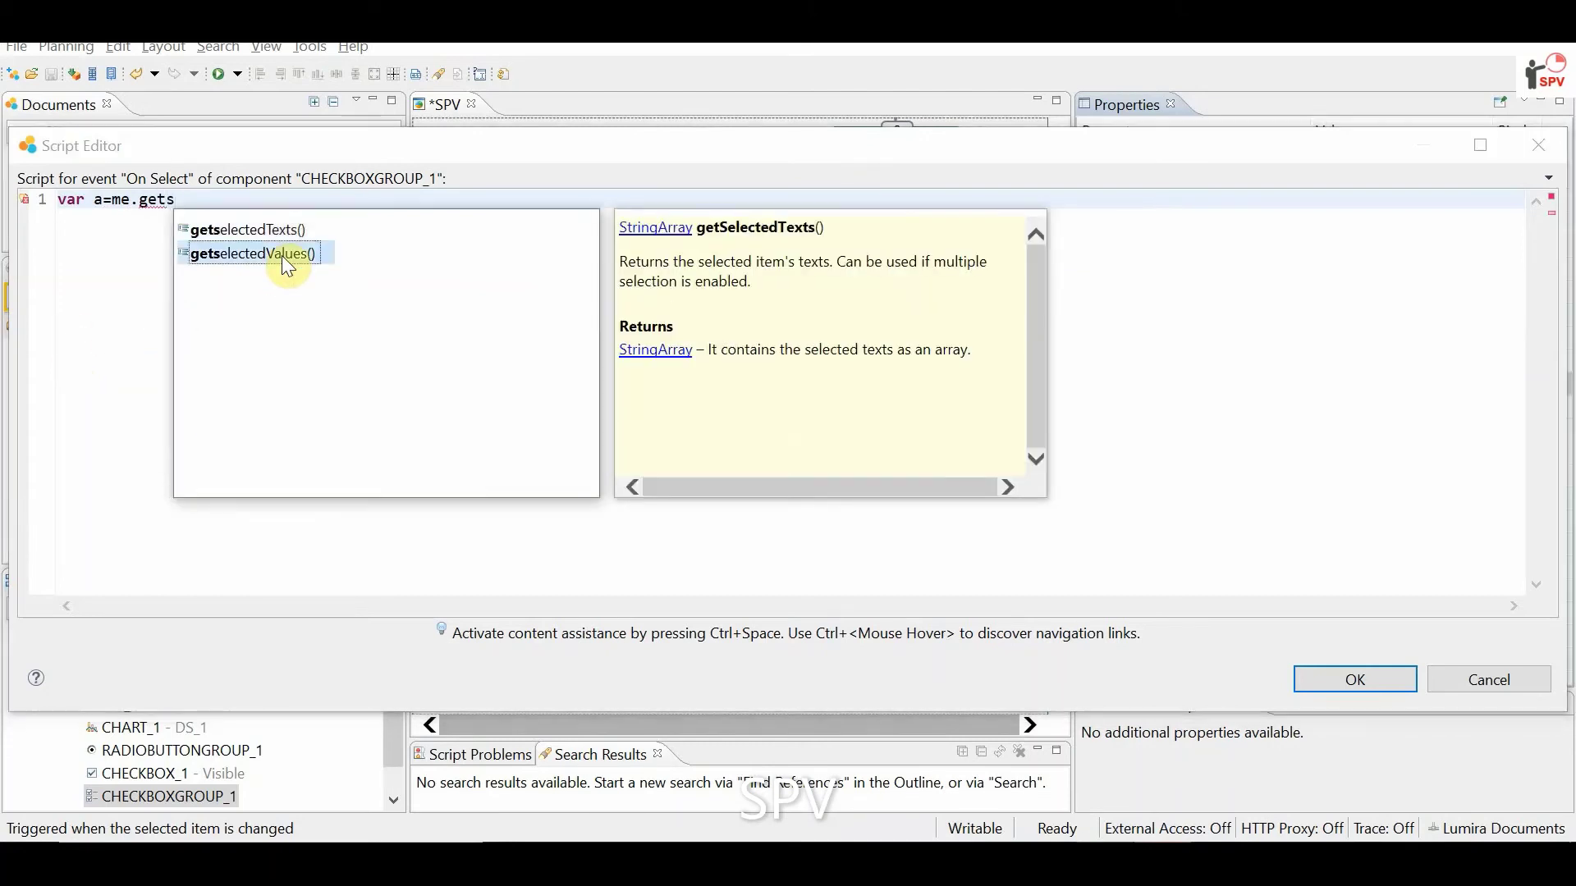
double_click(282, 255)
type(";")
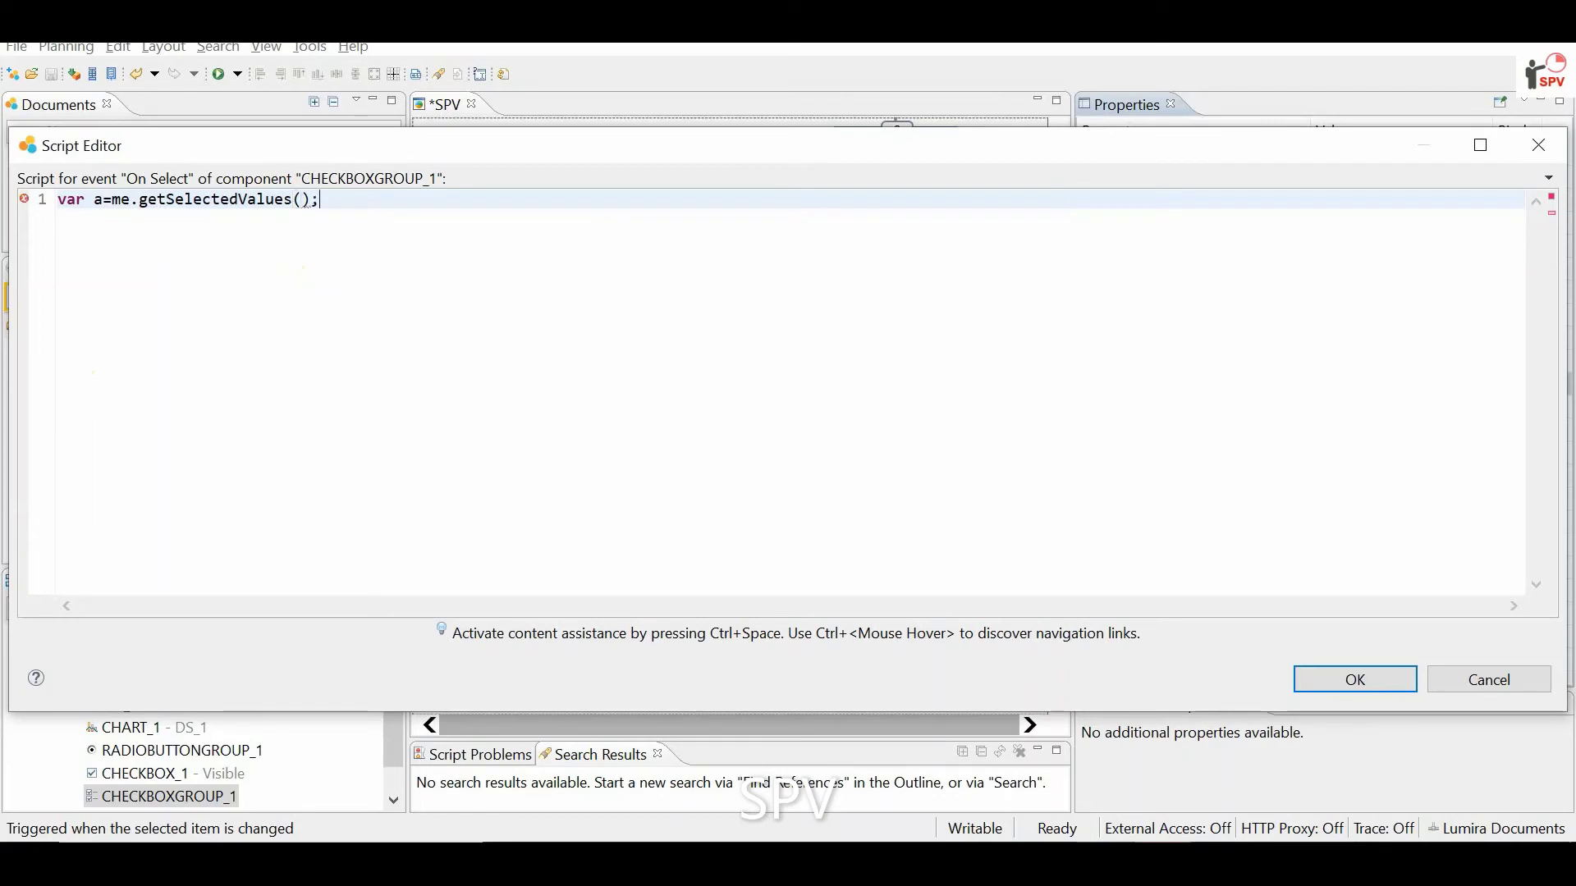
key("Return")
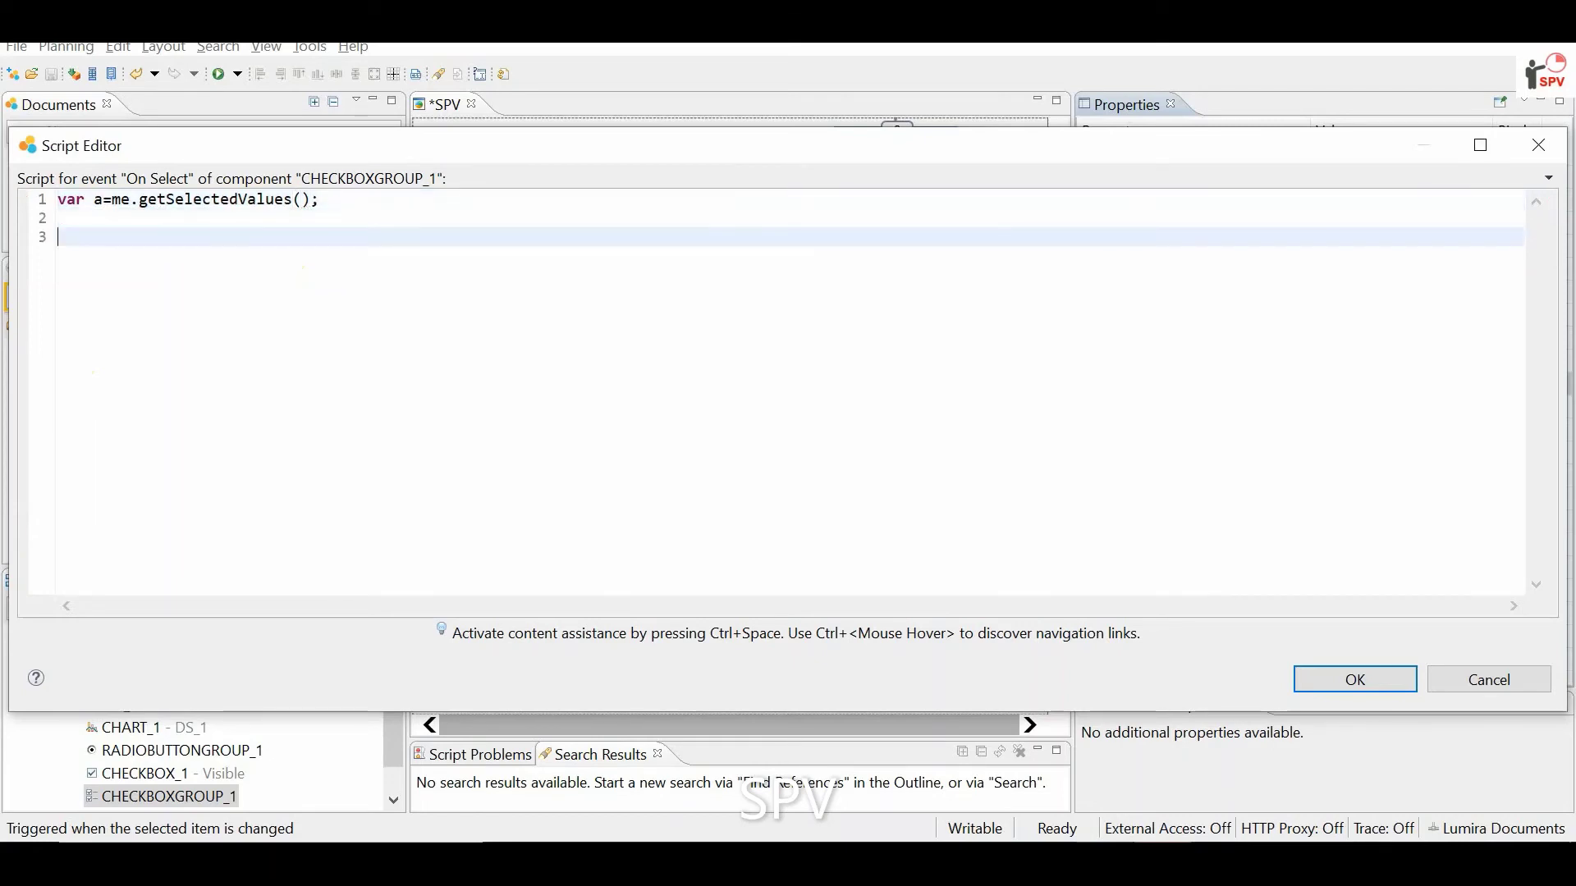
type("int")
key("BackSpace")
key("BackSpace")
key("BackSpace")
type("DS")
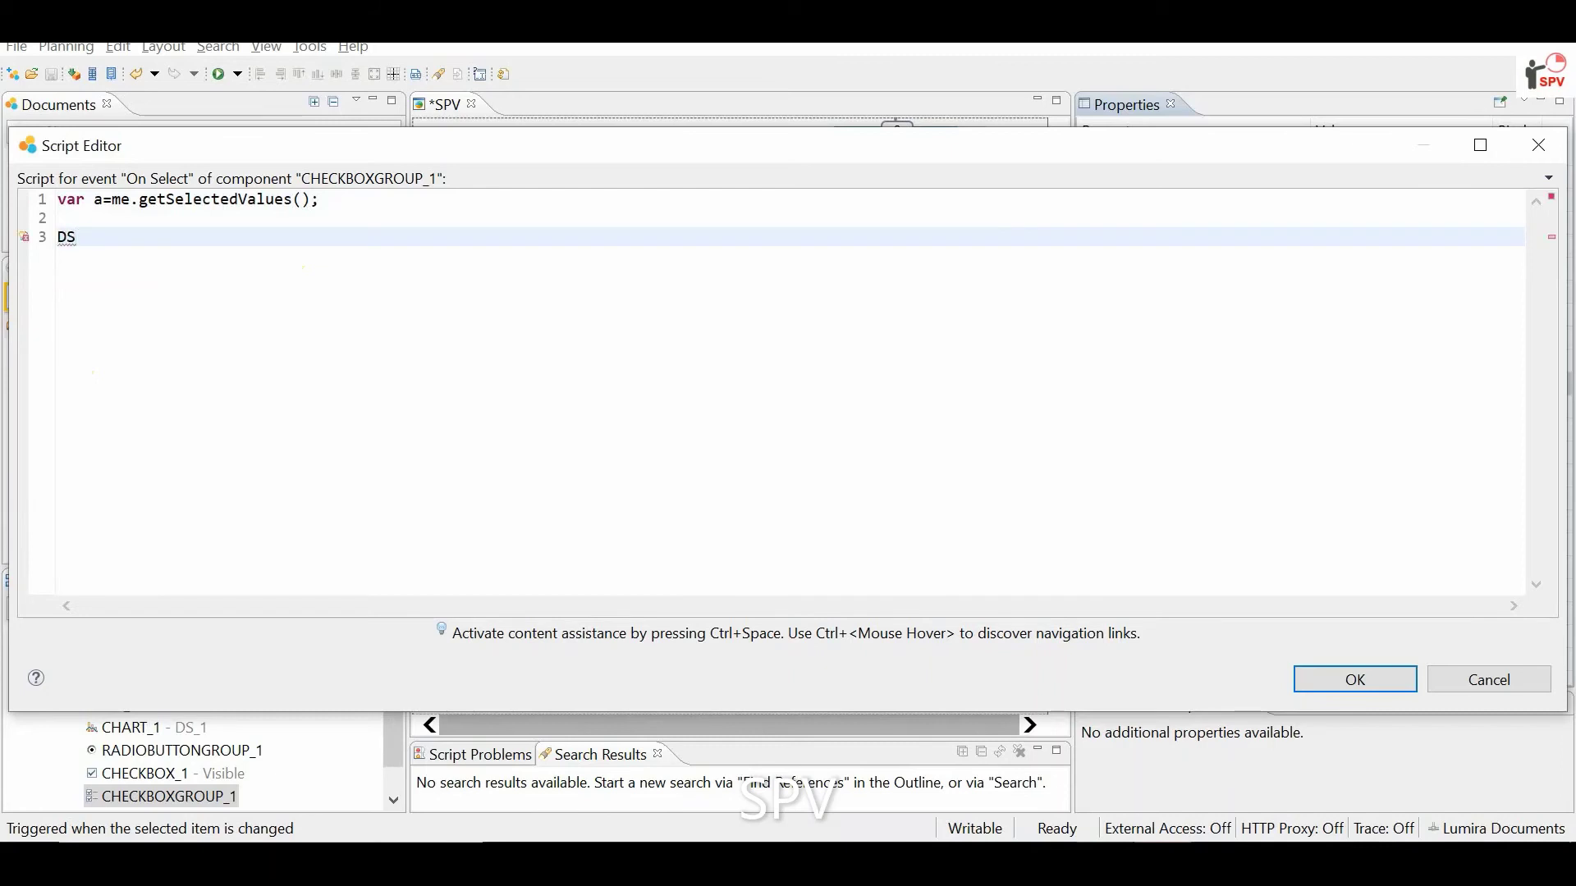
type("_1")
type(".set")
Add DS_1.setFilter("DS:2,DIM:id_5", a) to filter by the selected states.
key("ctrl+space")
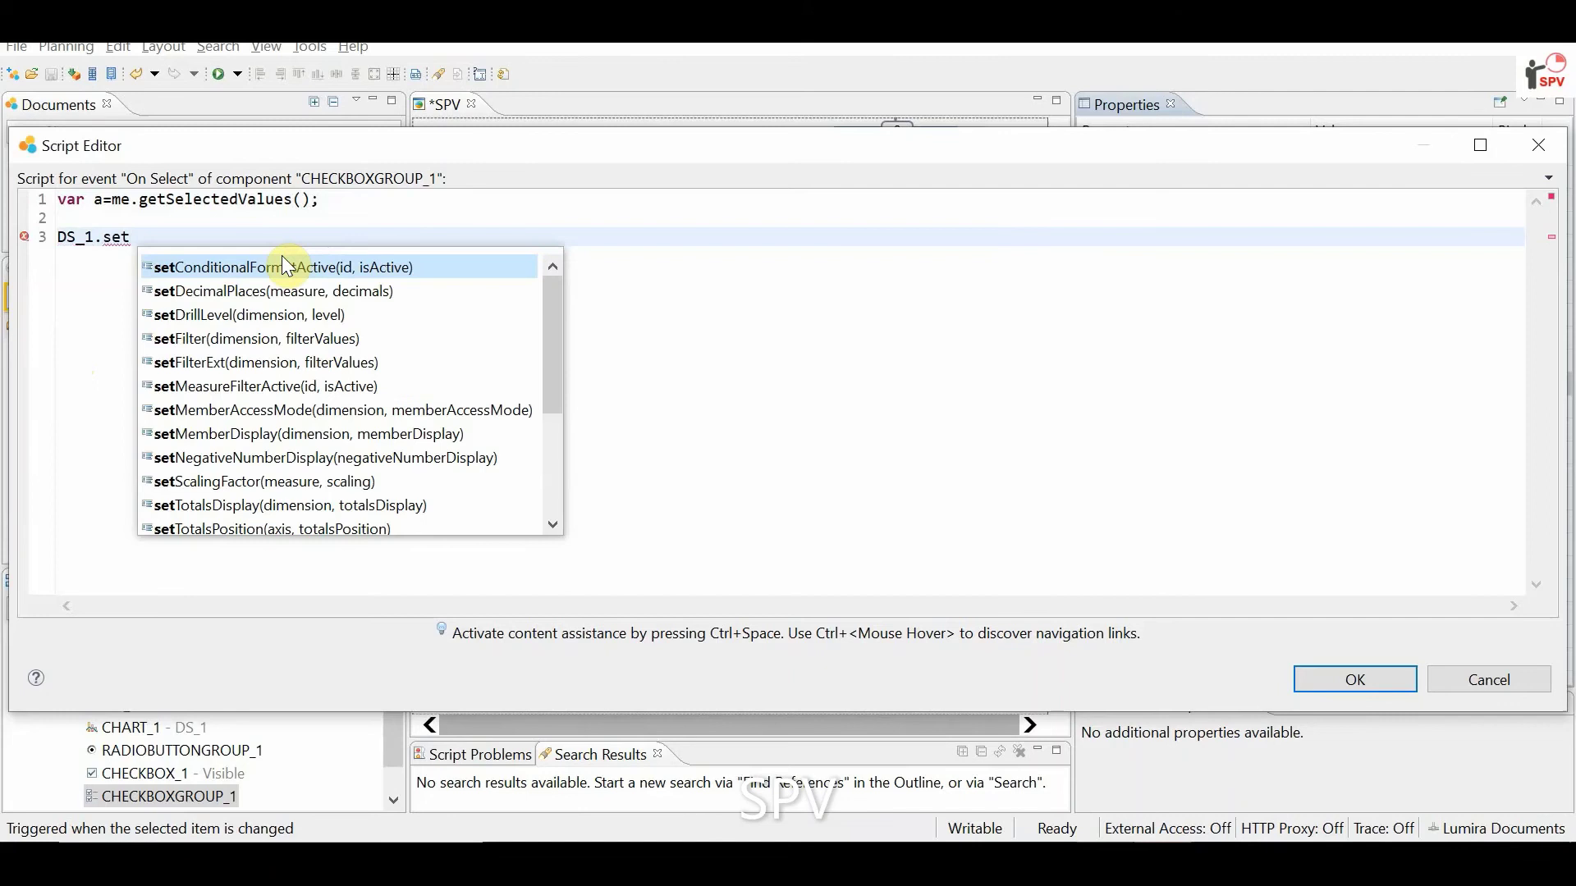
type("f")
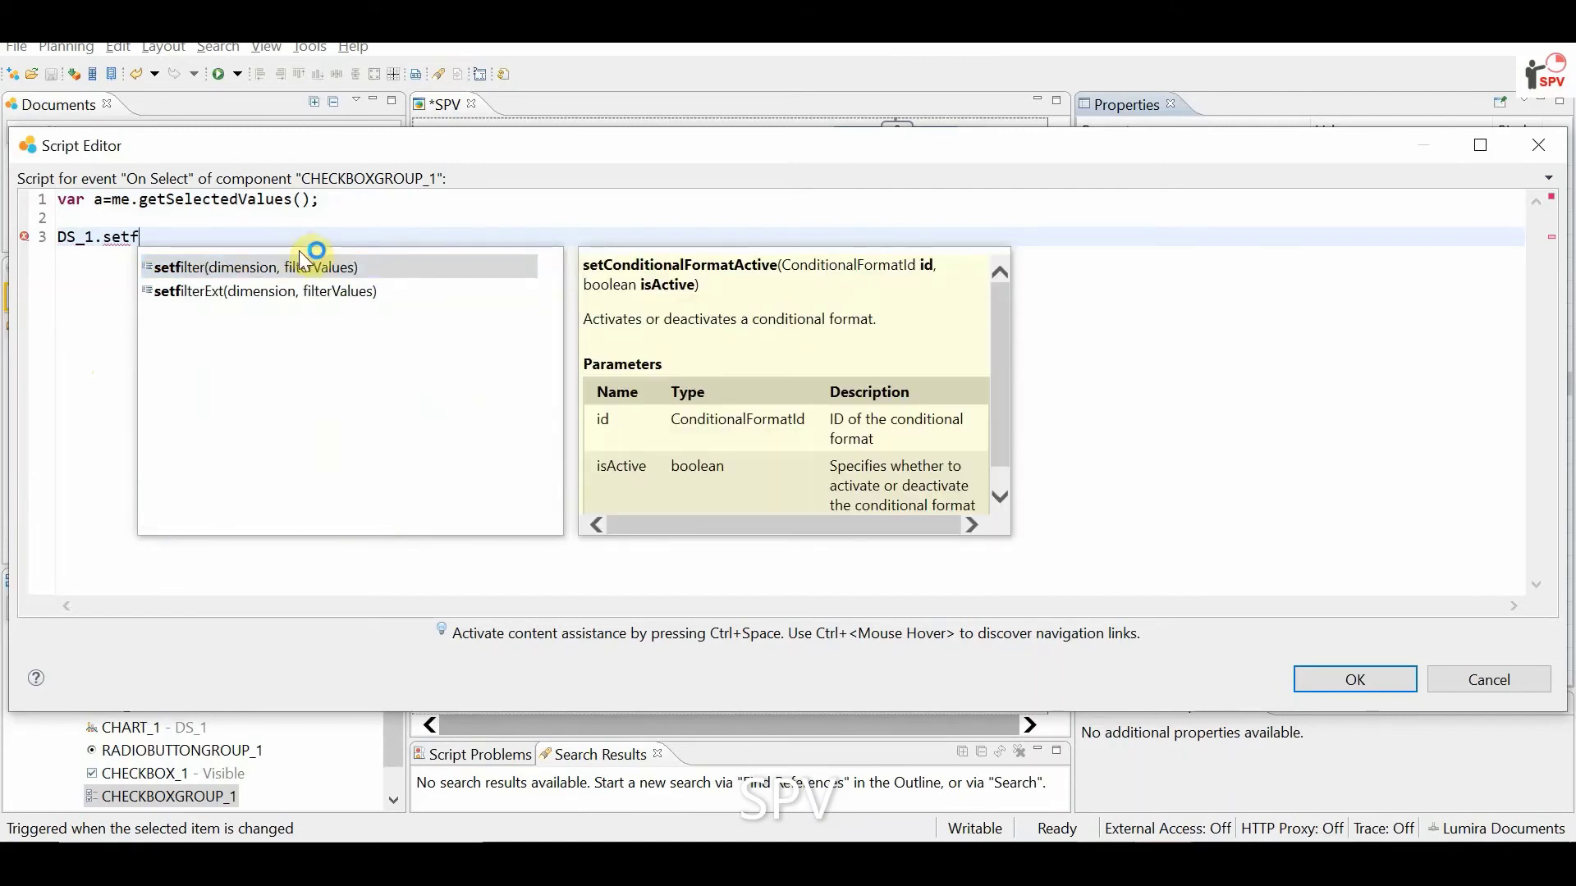
double_click(300, 262)
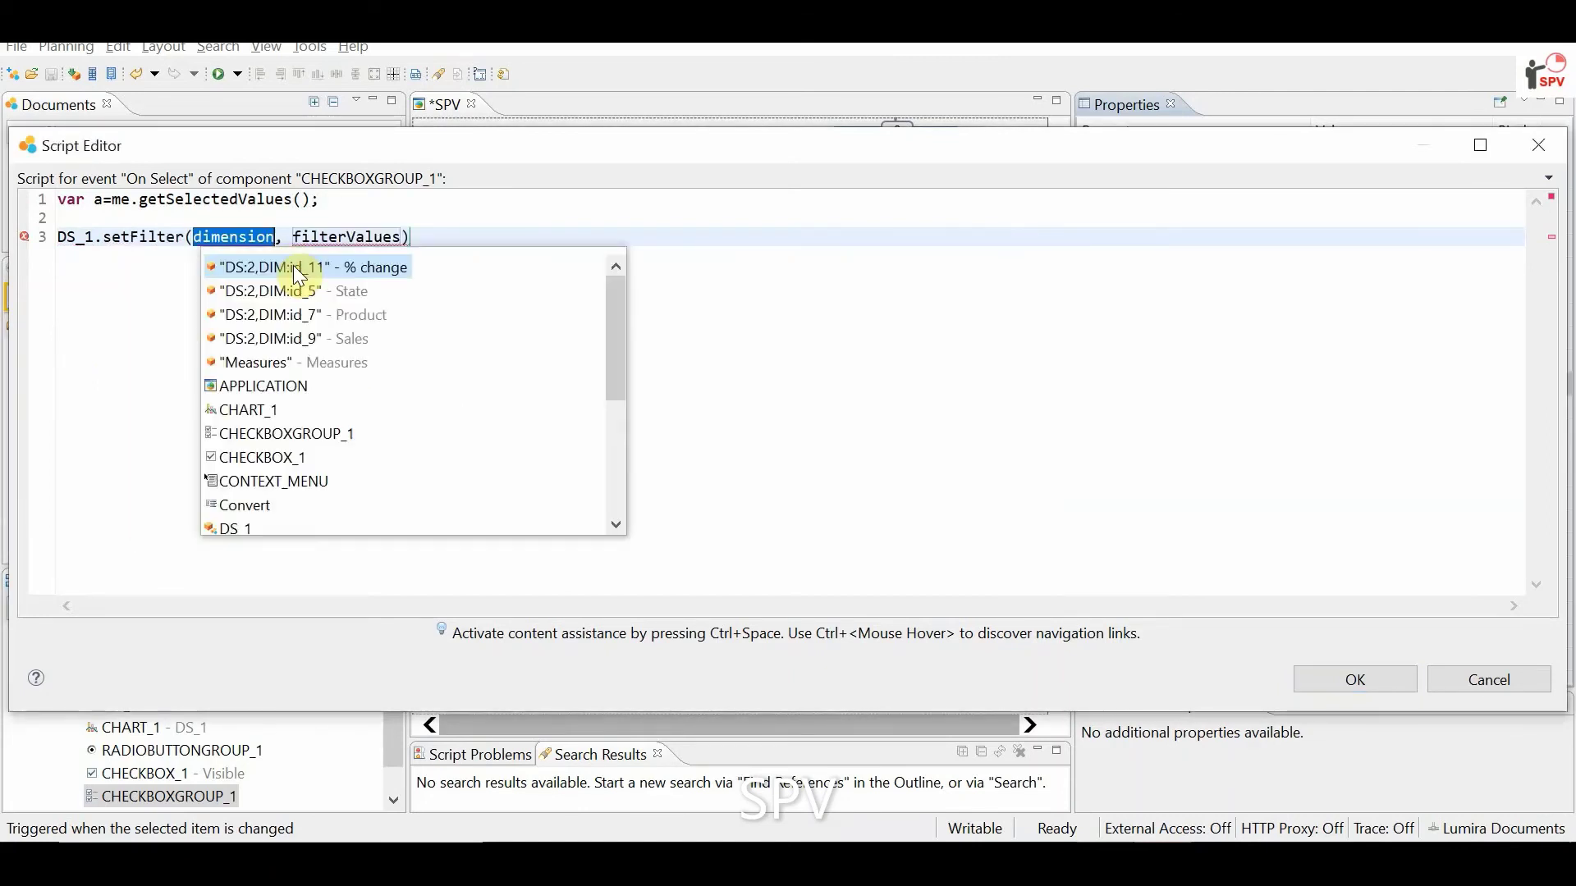
double_click(341, 297)
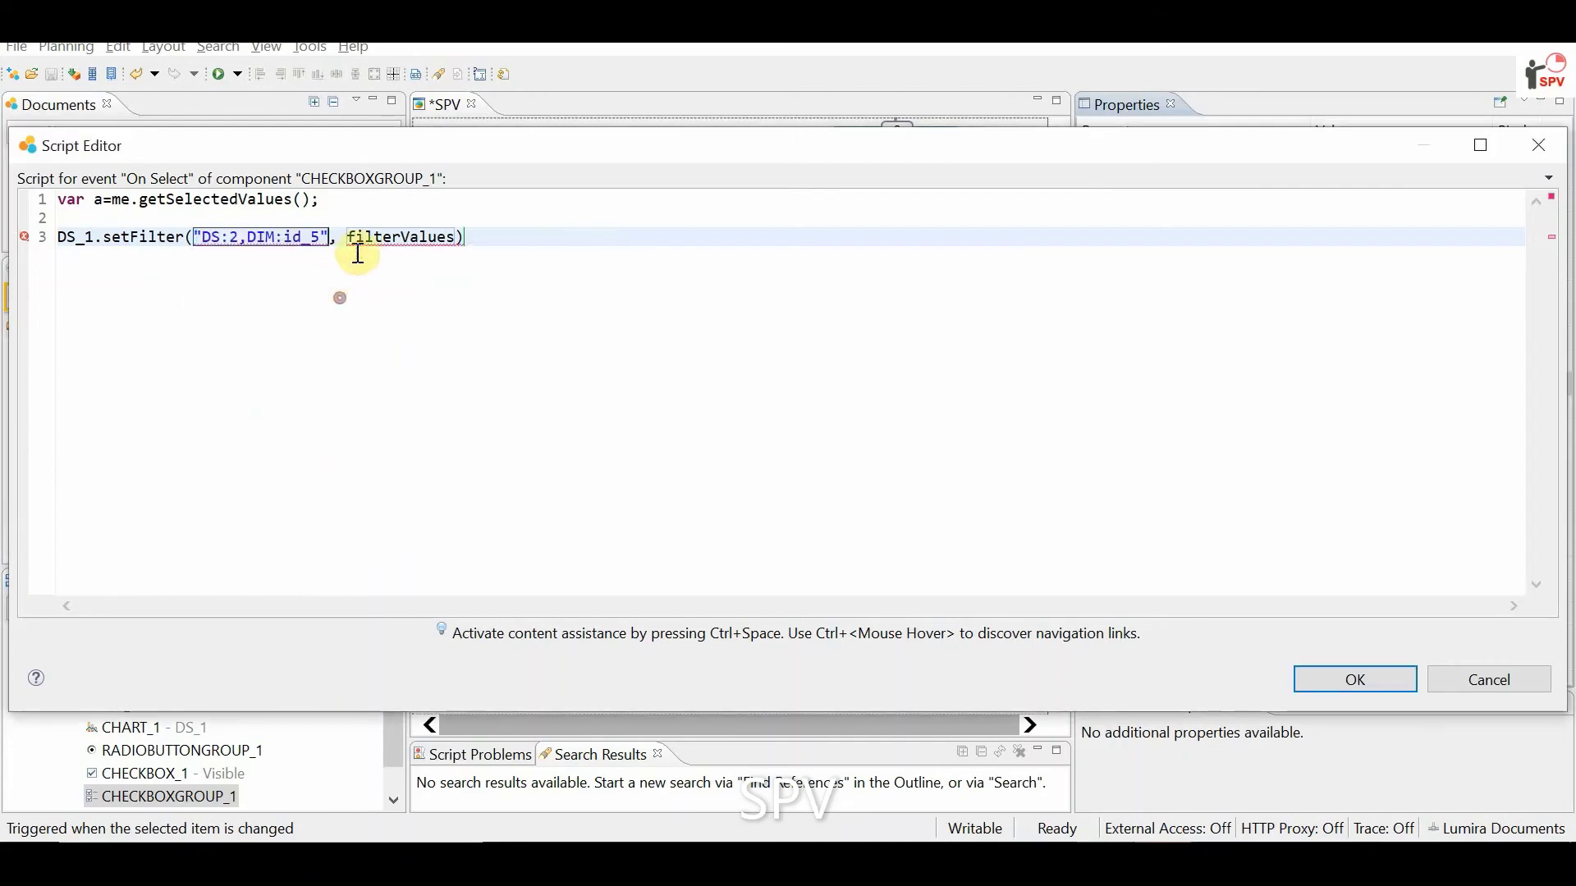
double_click(369, 237)
type("a")
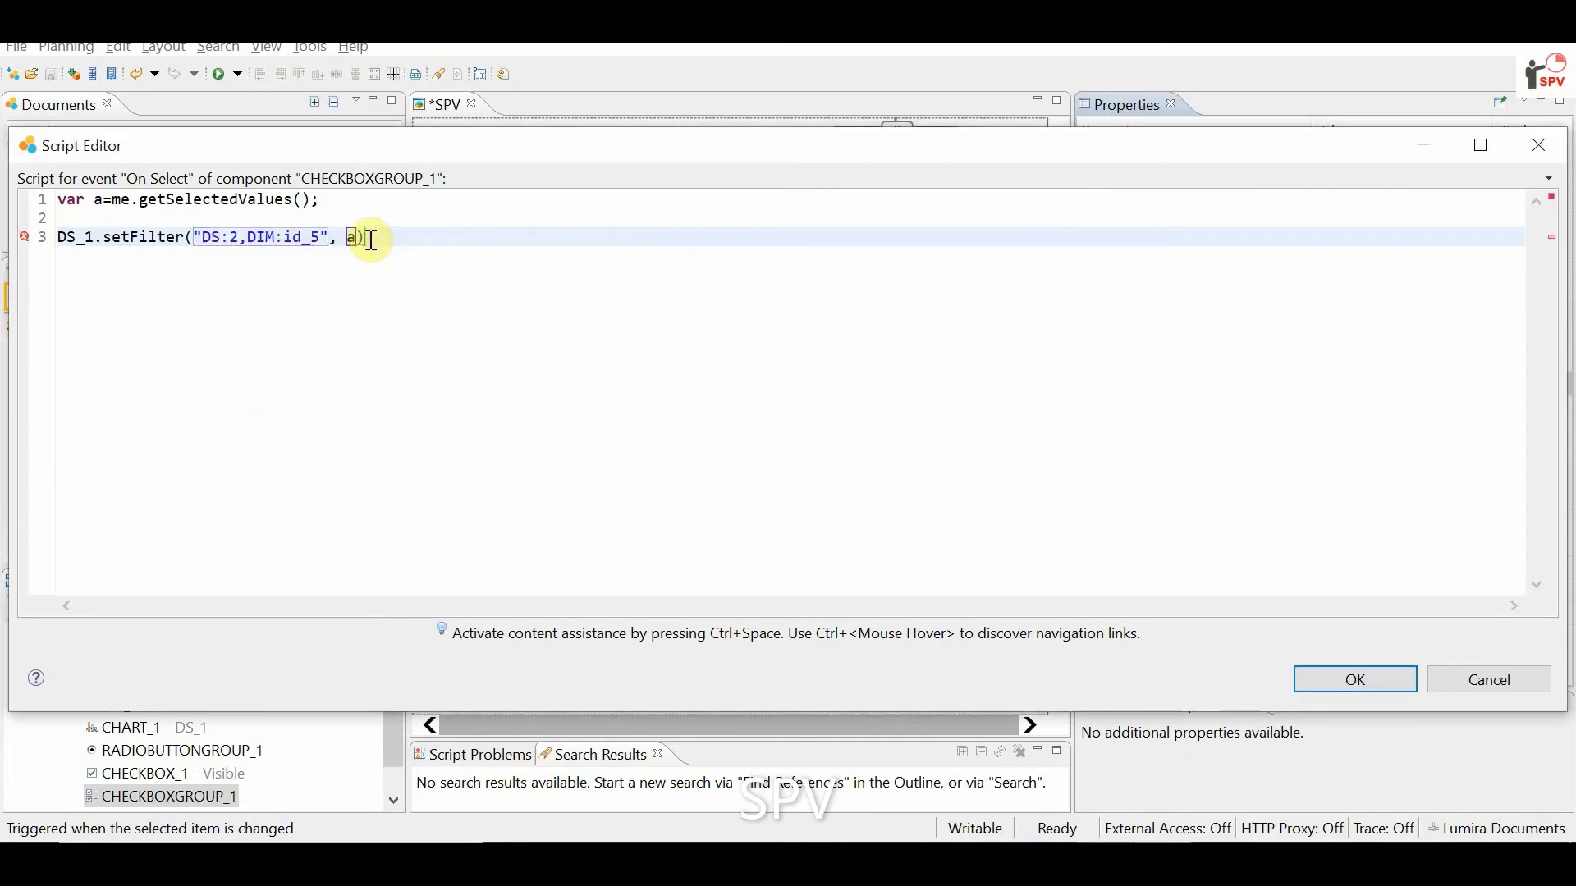
key("Return")
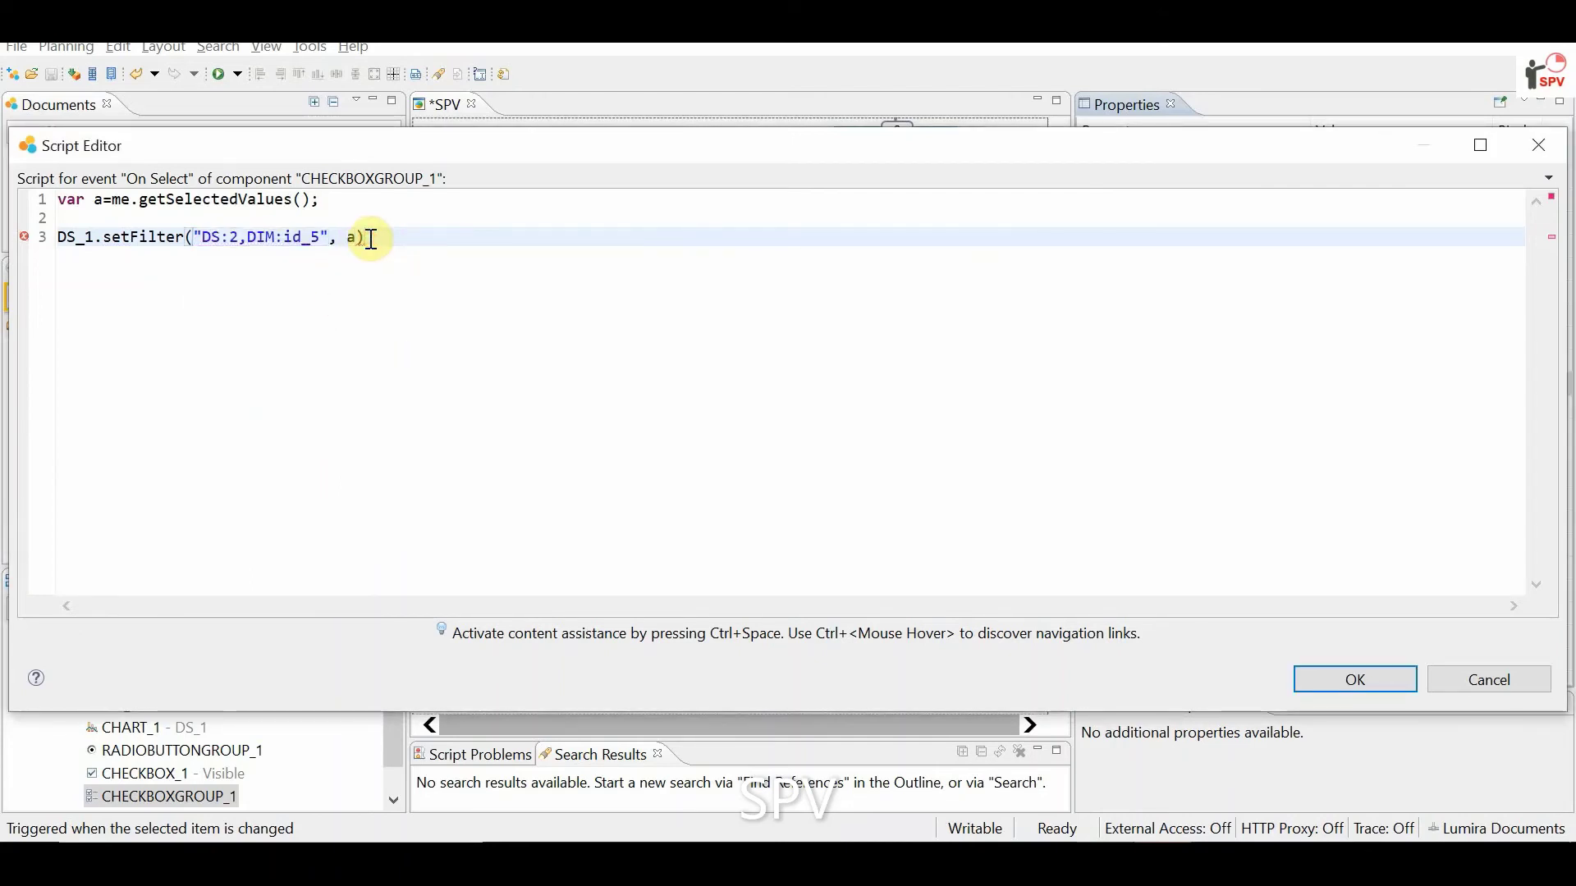
type(";")
Apply the script, save the dashboard, and run it in the browser.
left_click(1361, 680)
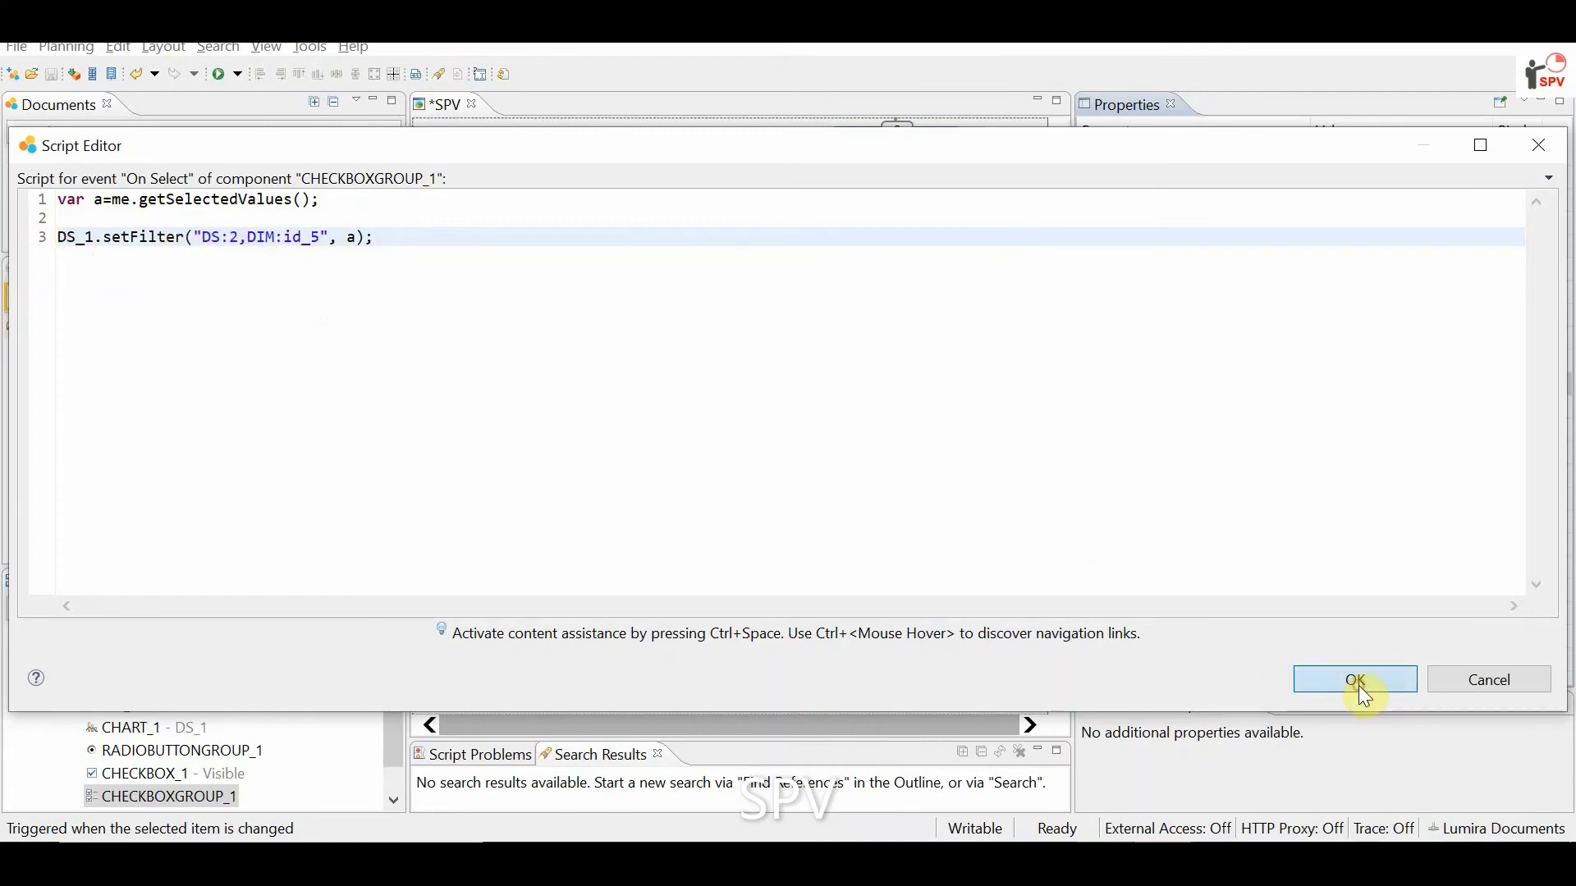
left_click(50, 73)
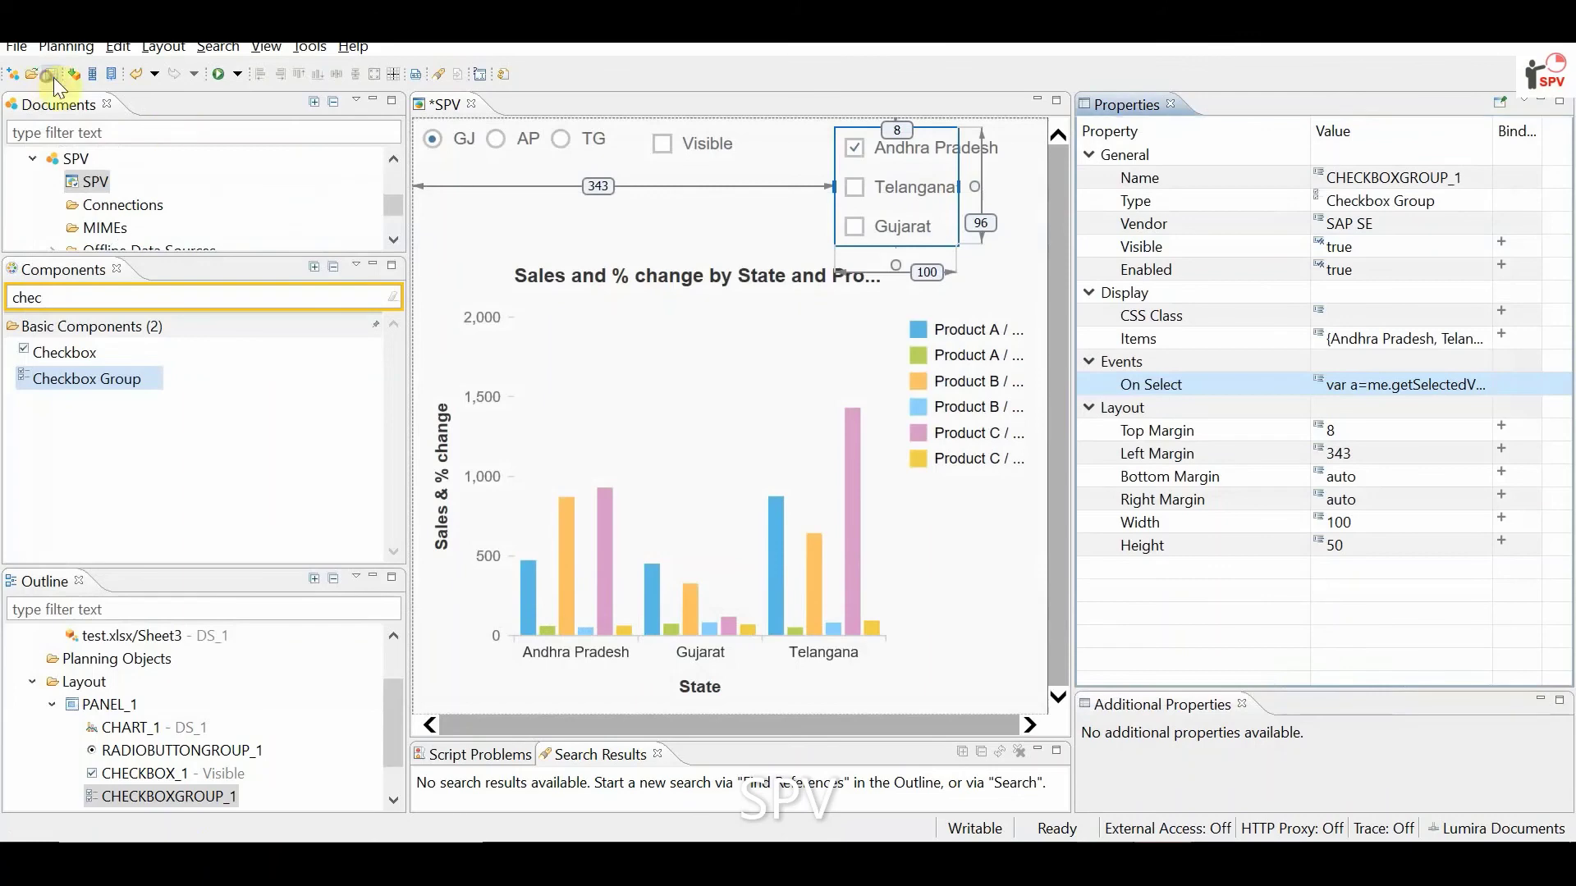
left_click(216, 73)
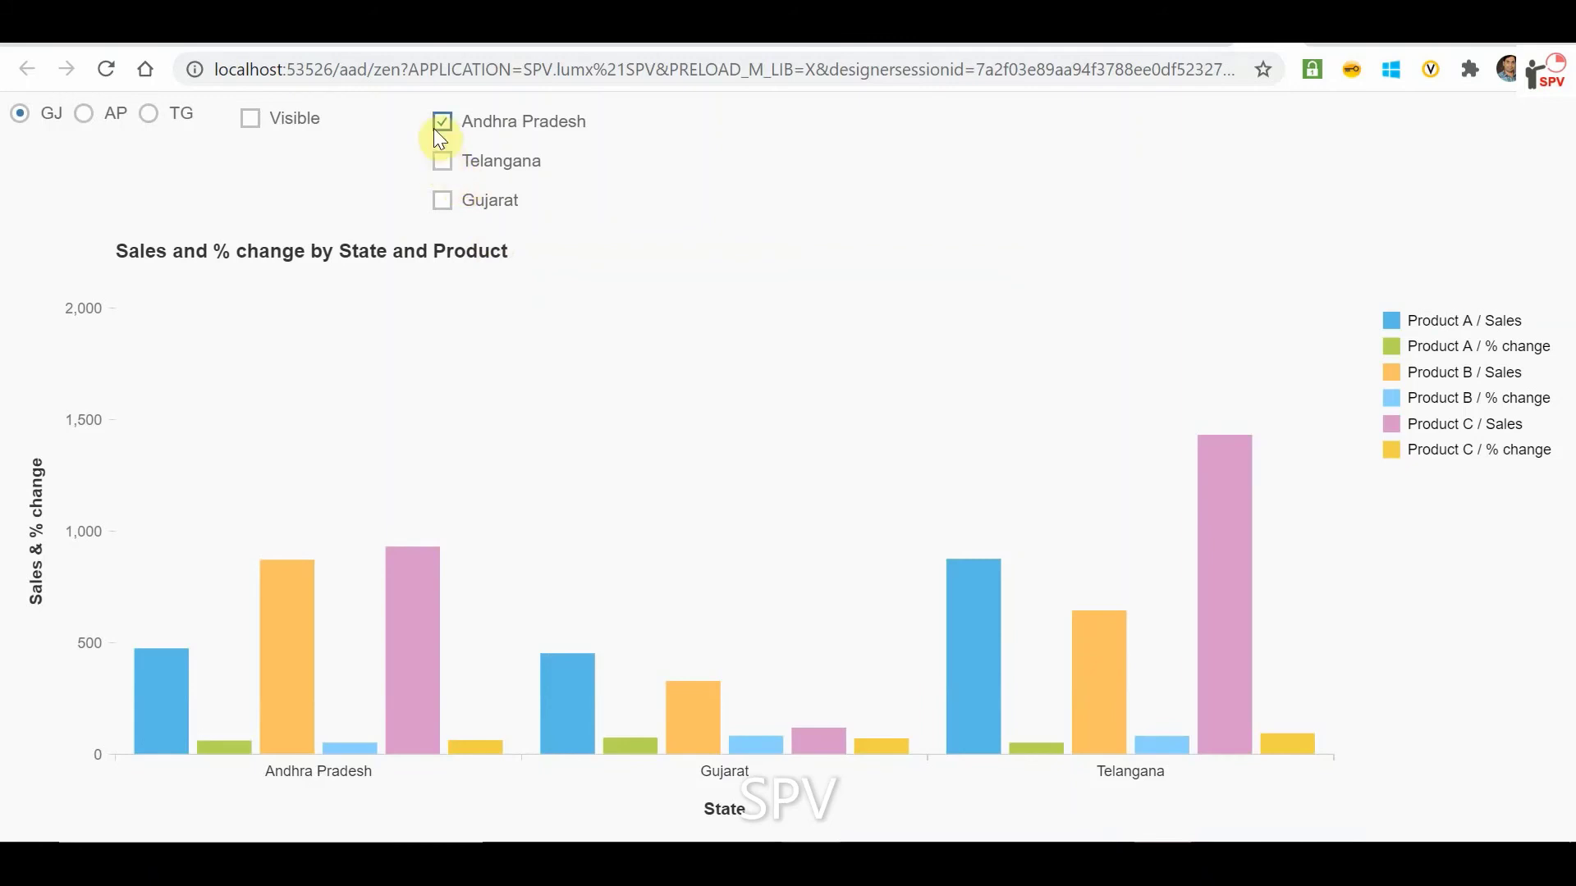
Toggle Andhra Pradesh, Telangana and Gujarat through several combinations, ending with all three checked.
left_click(442, 162)
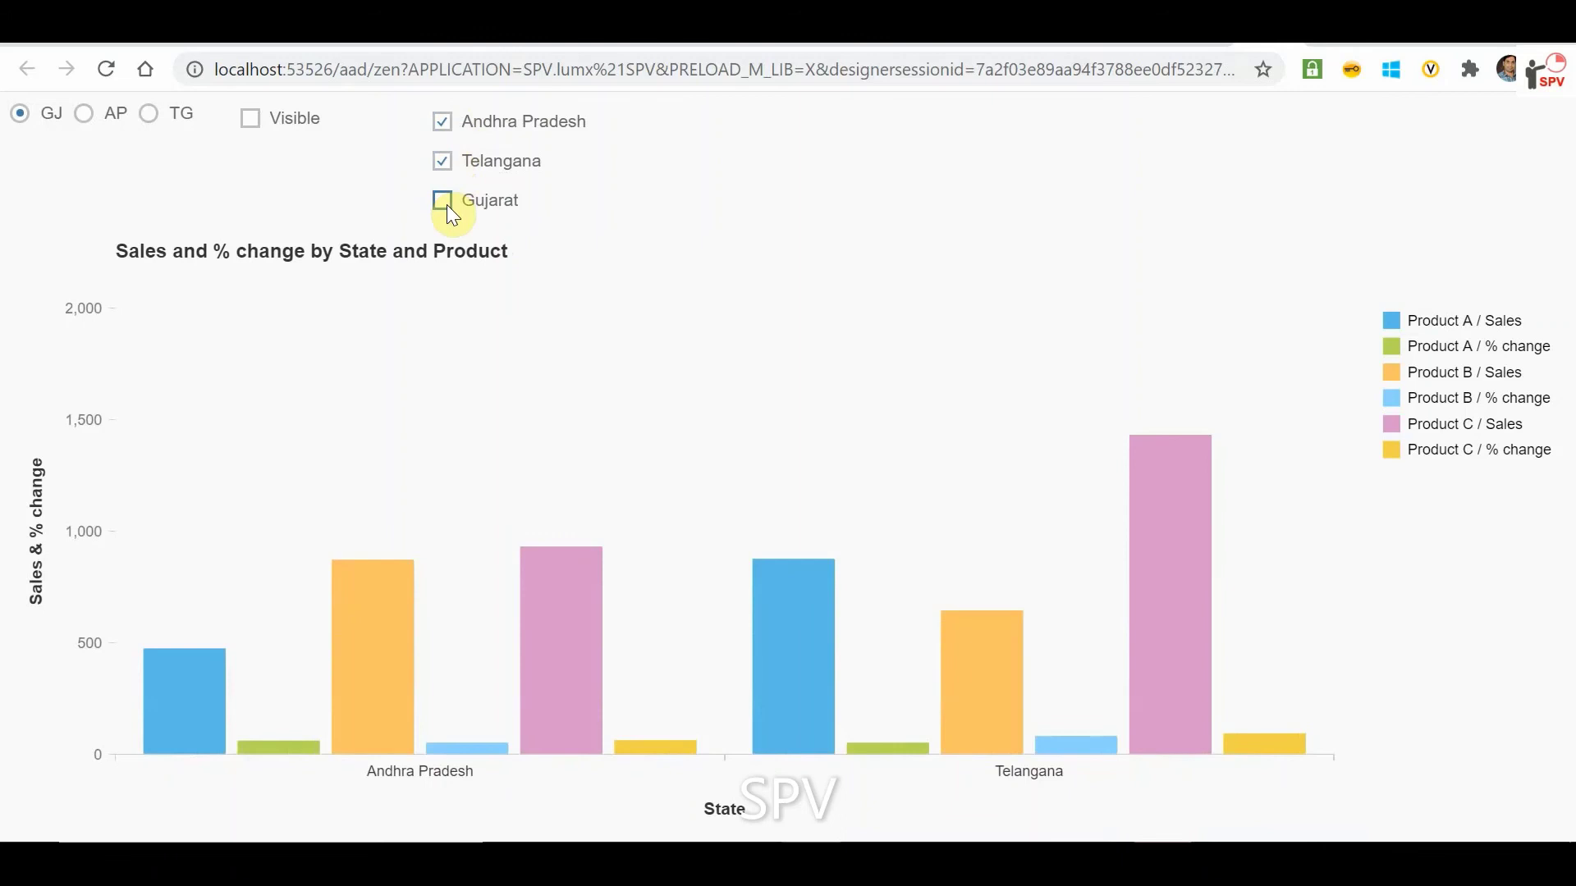
left_click(445, 201)
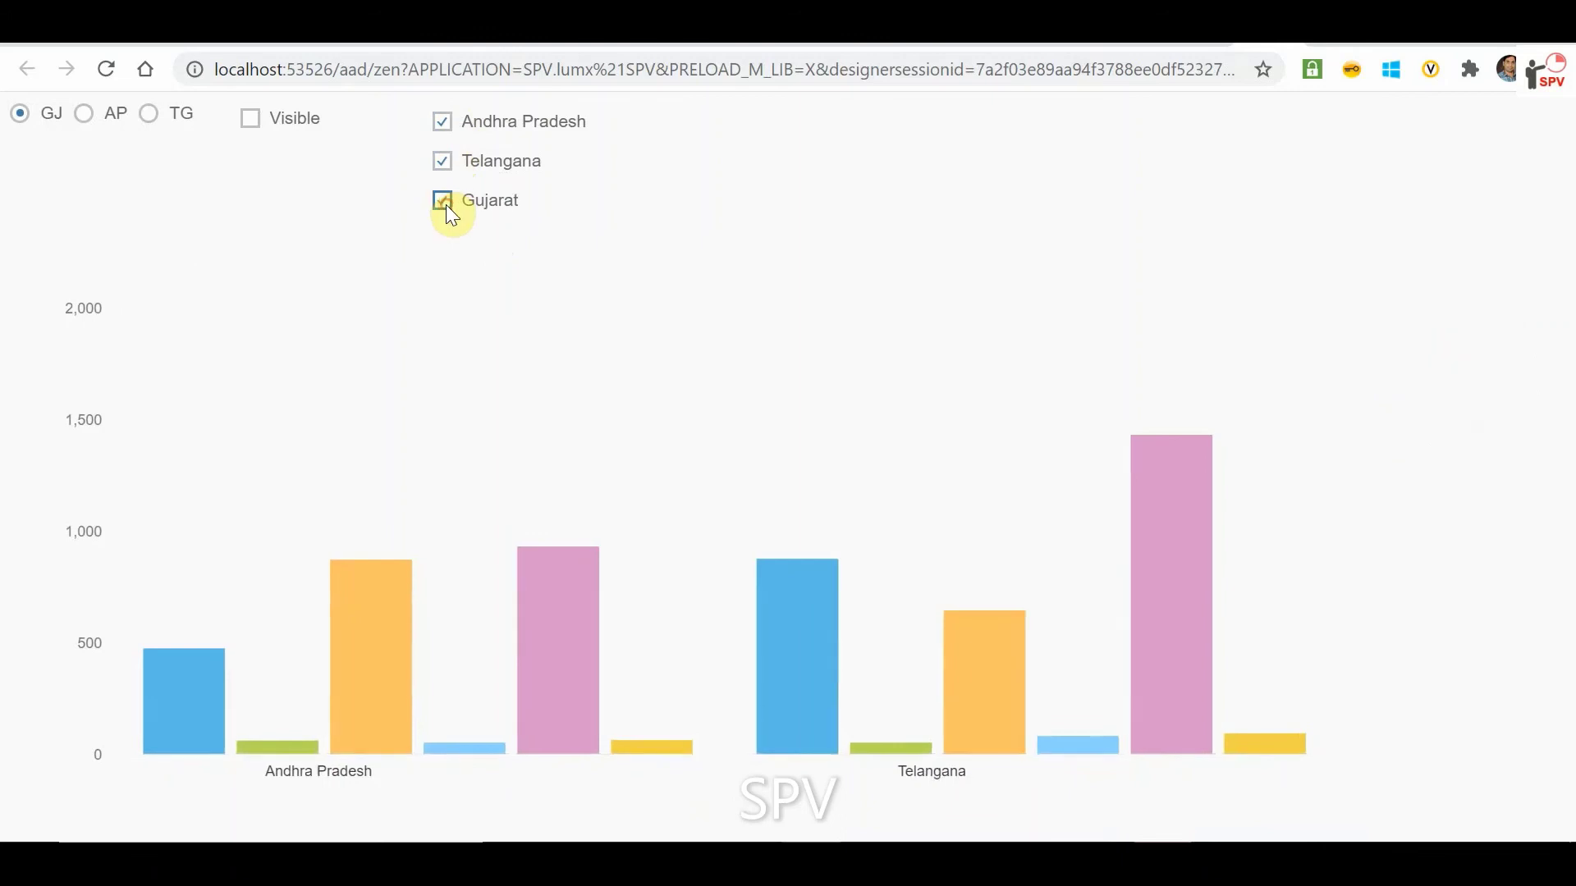
left_click(440, 122)
left_click(439, 159)
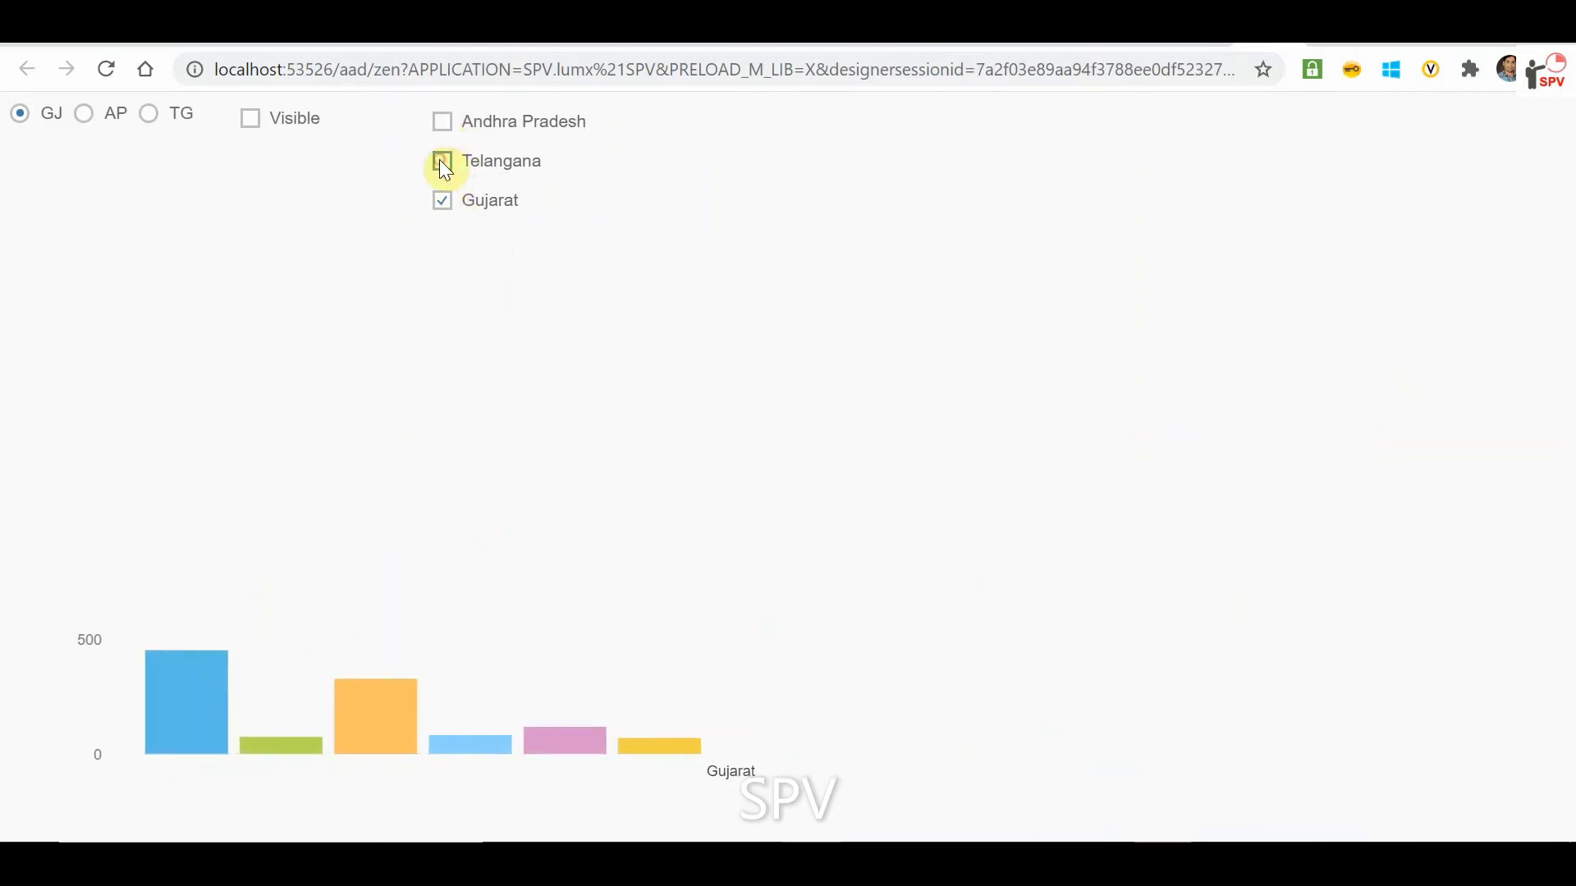
left_click(441, 200)
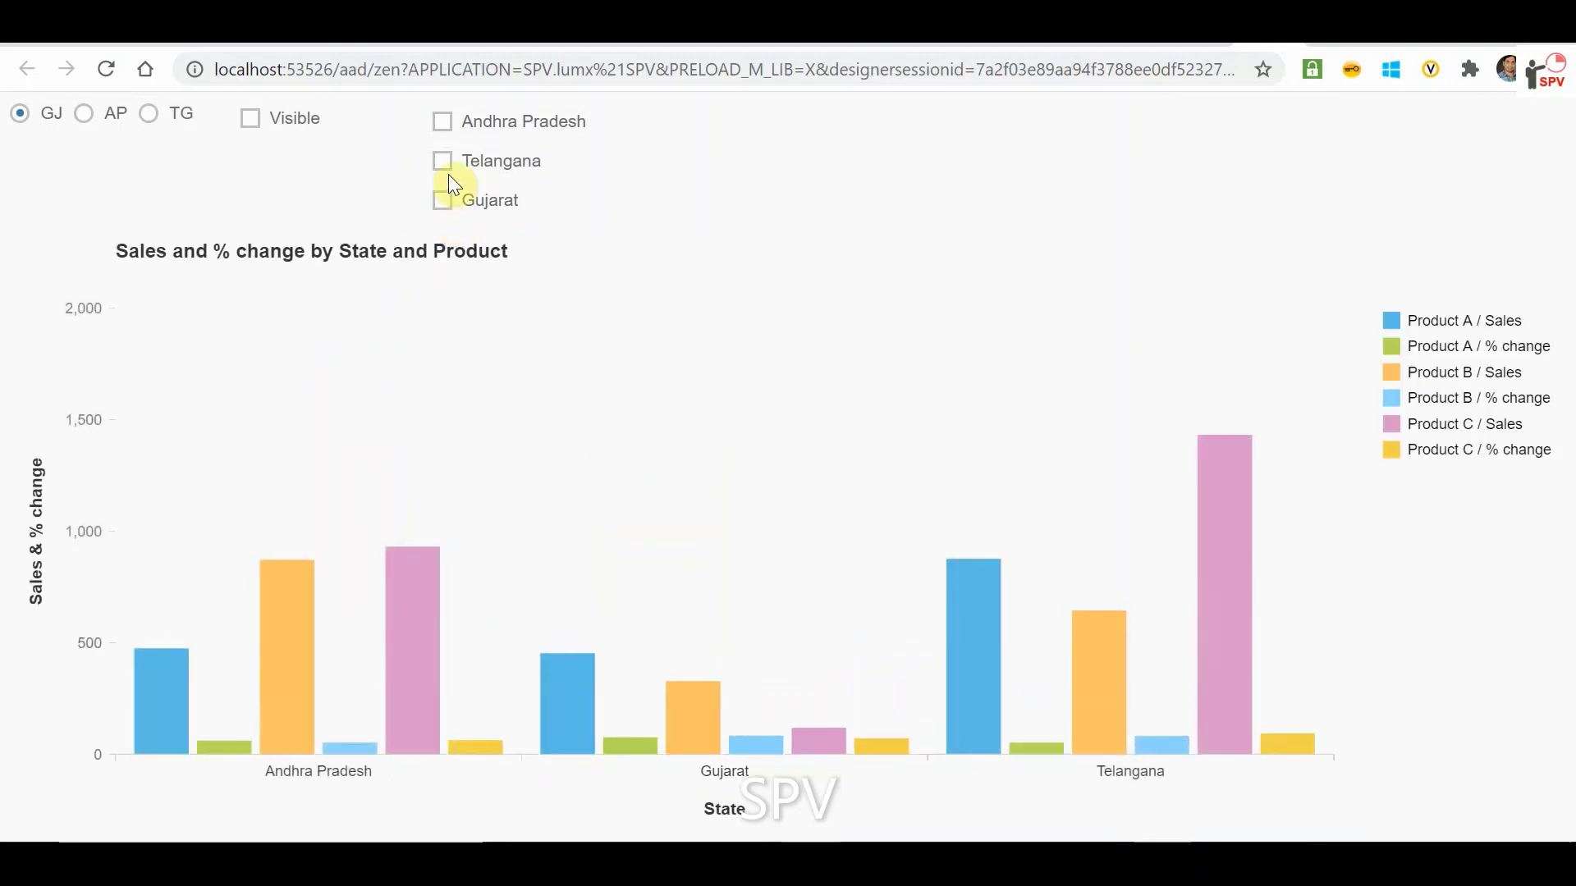
left_click(442, 122)
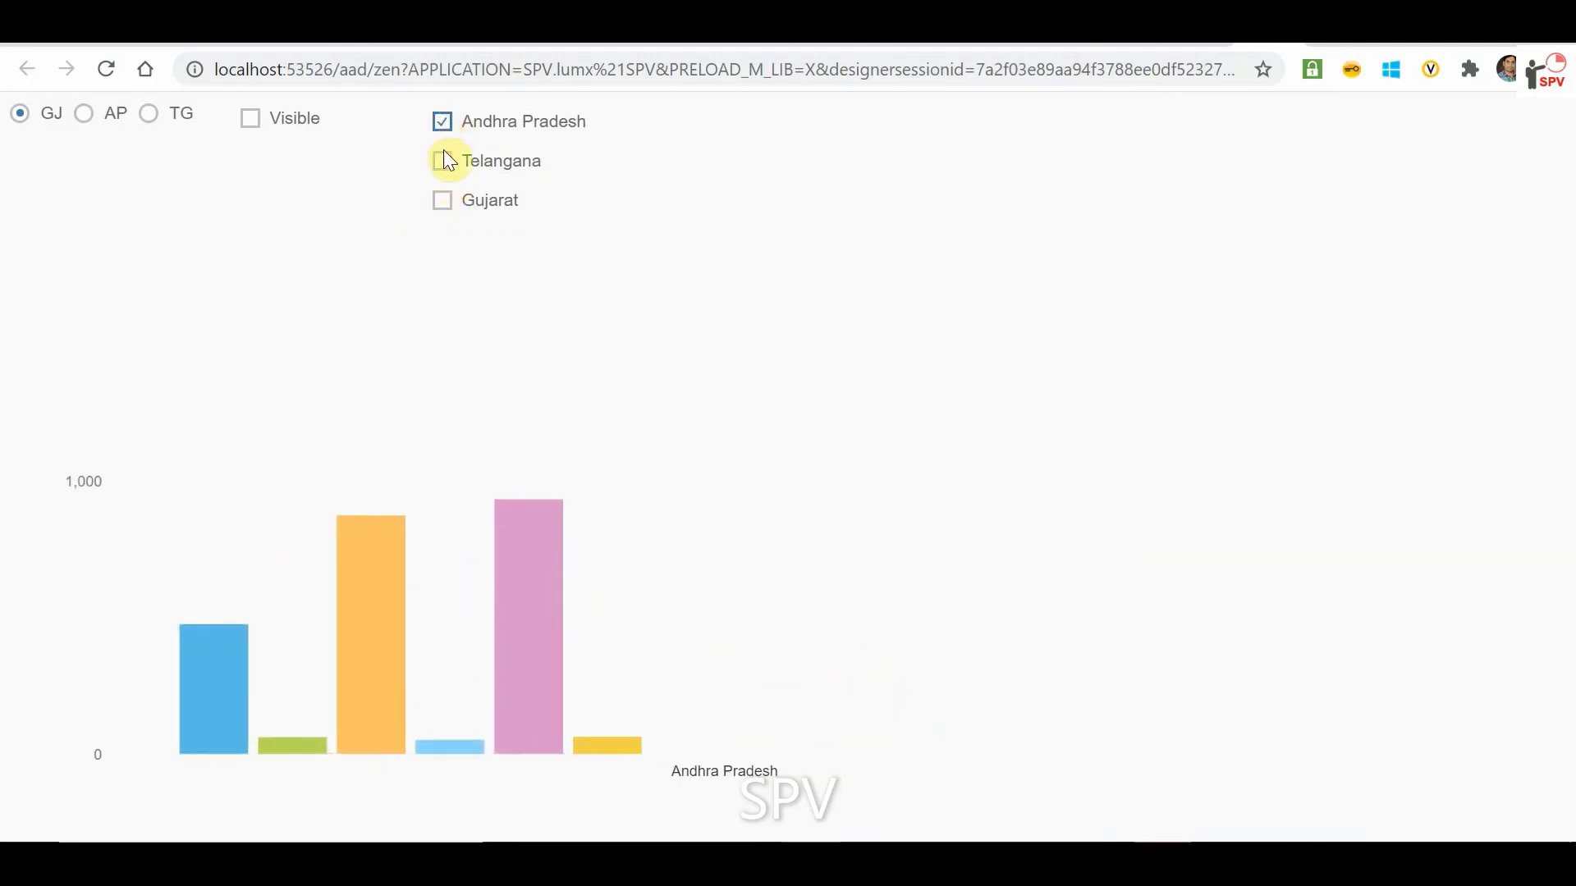
left_click(444, 157)
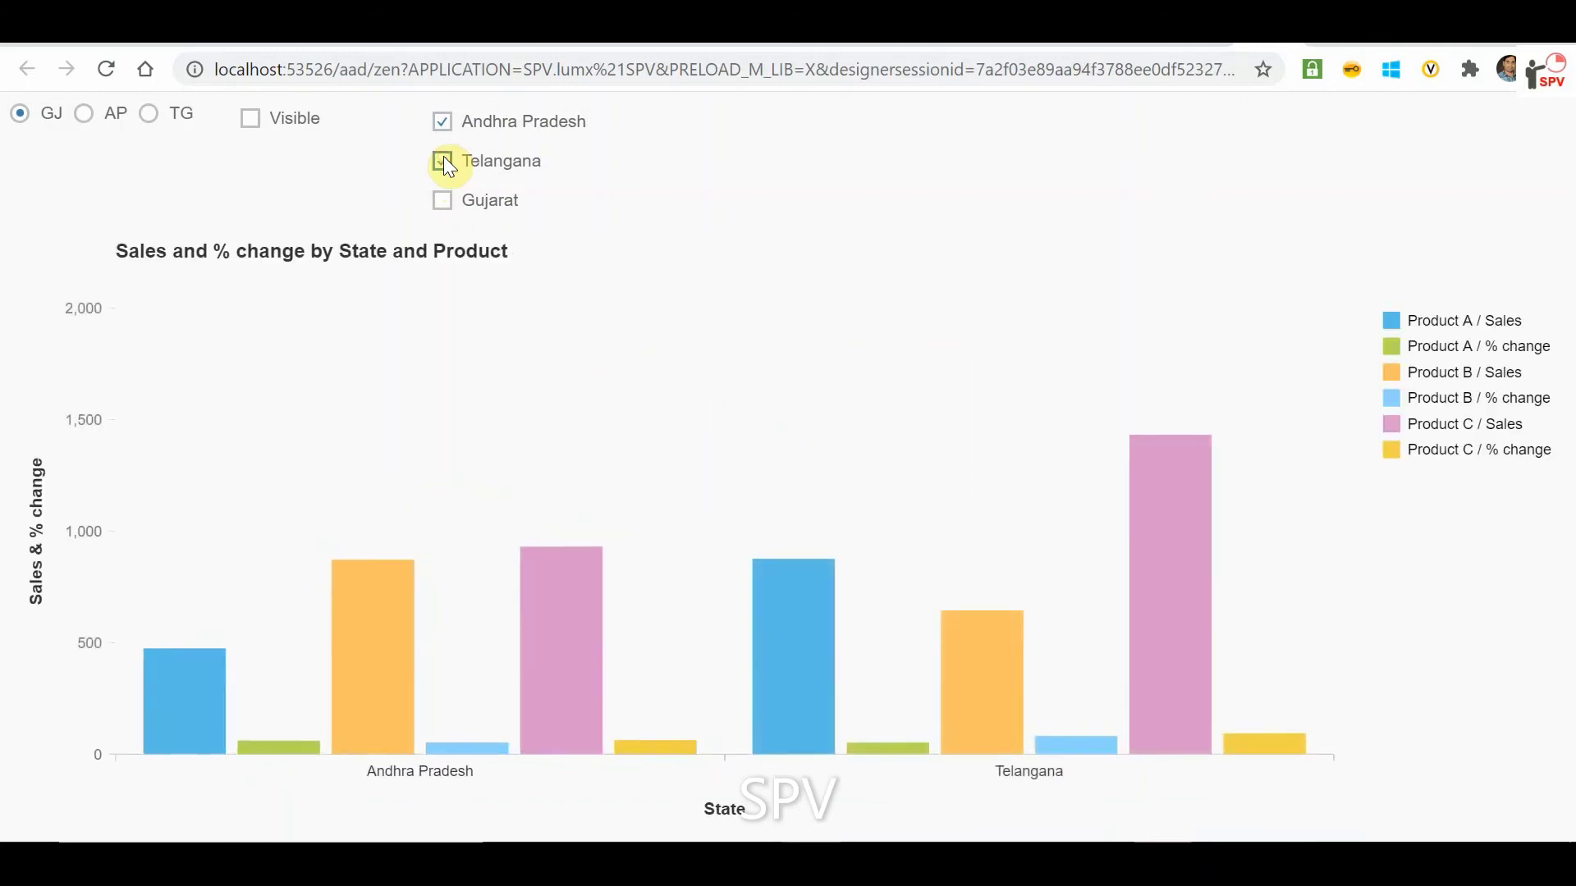
left_click(443, 200)
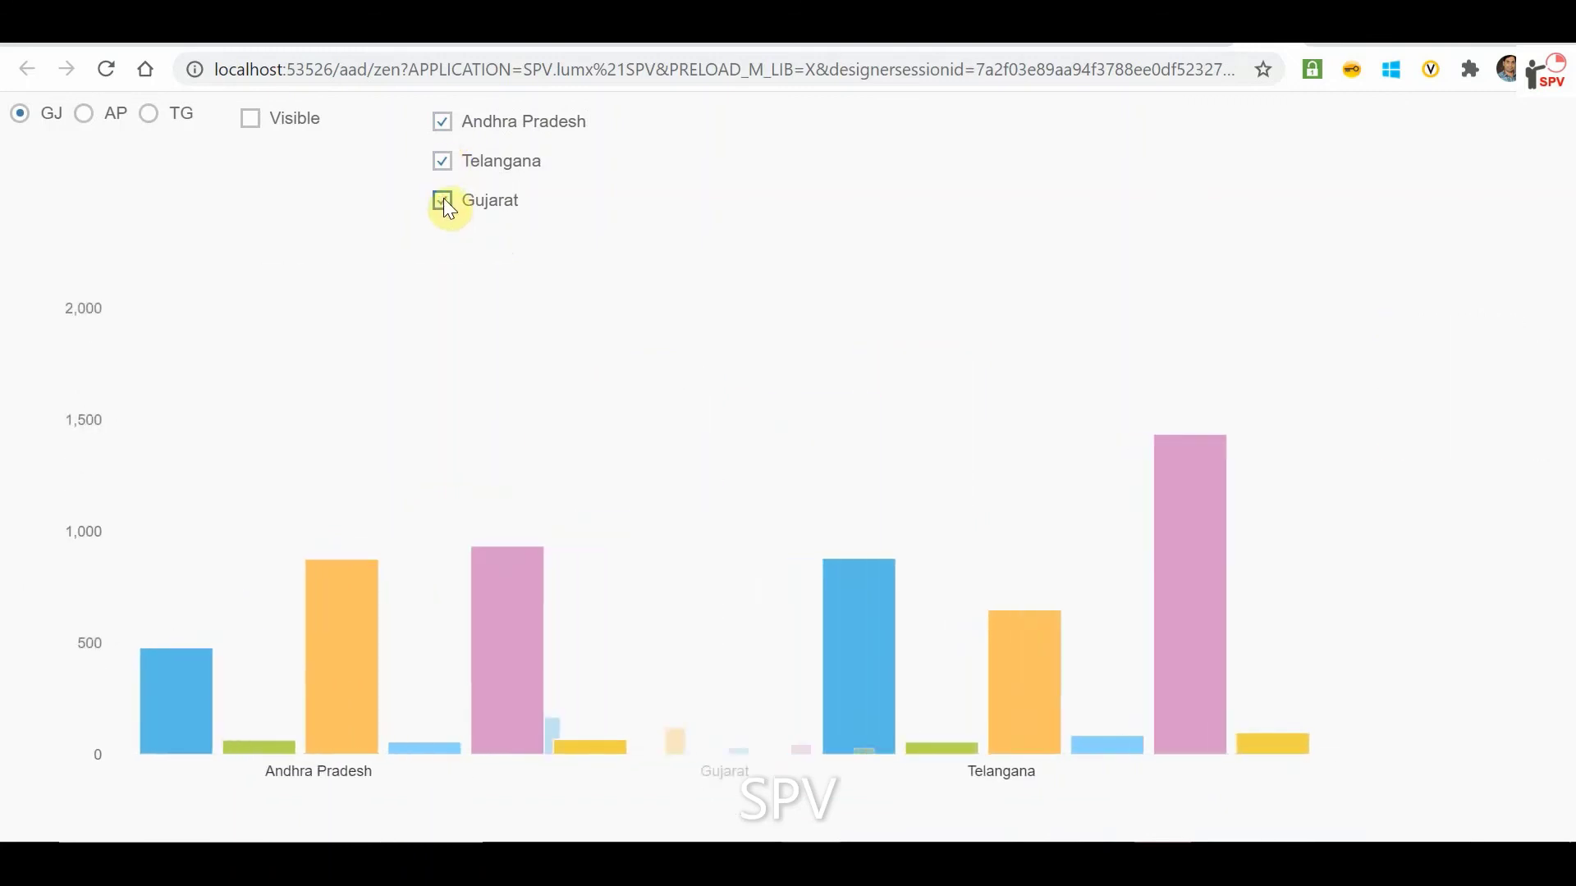